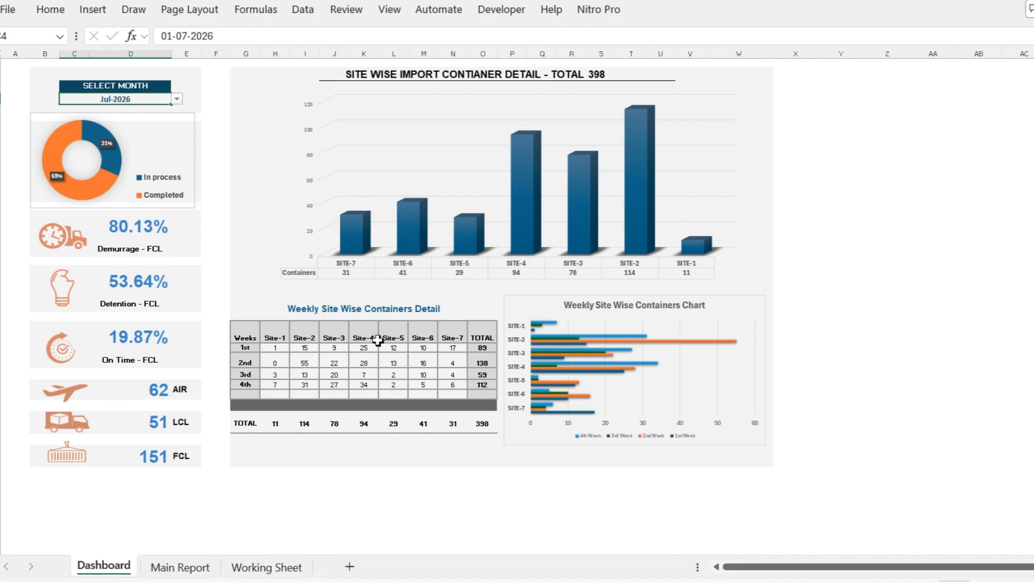
Review the Main Report sheet's mode, container, BL, delivery and status columns, plus the demurrage month and demurrage days formulas.
click(195, 571)
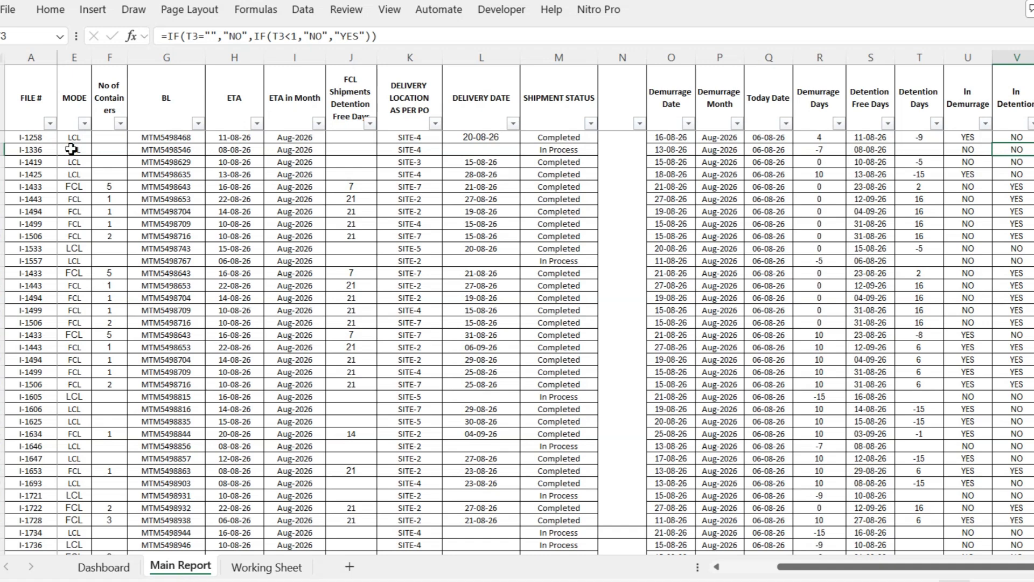
drag(81, 174, 112, 298)
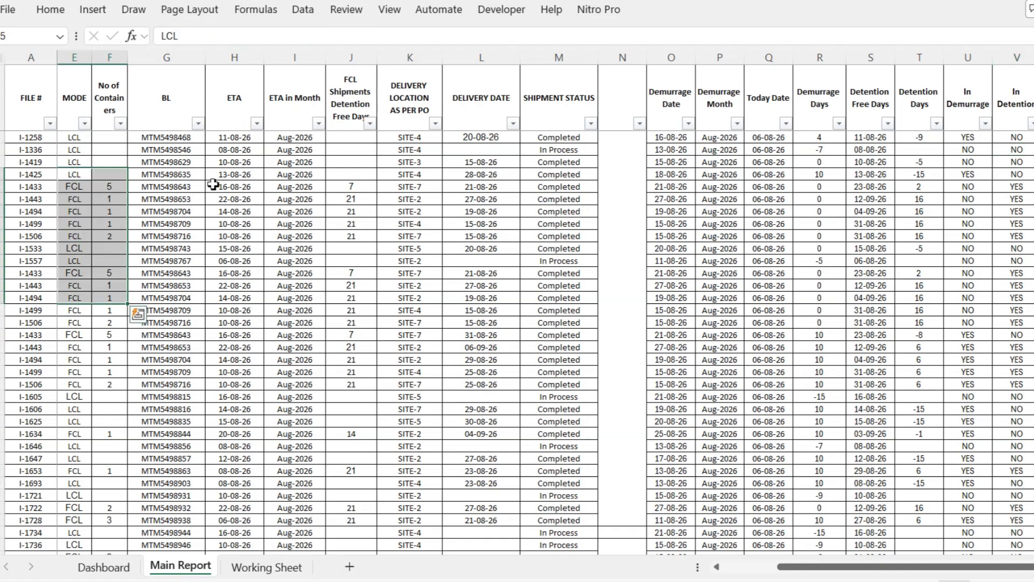
drag(186, 152, 193, 227)
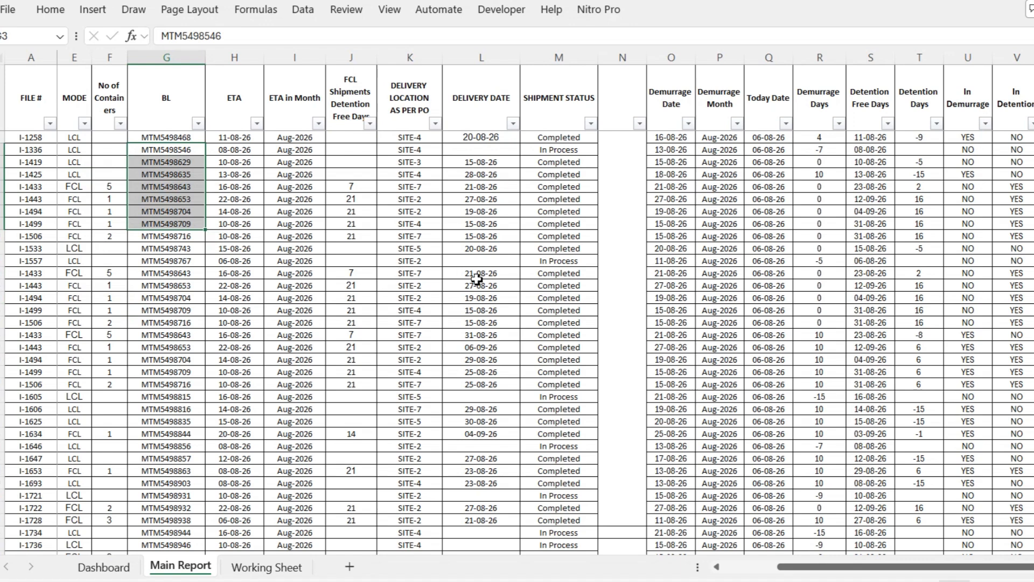
click(510, 160)
click(619, 175)
click(713, 174)
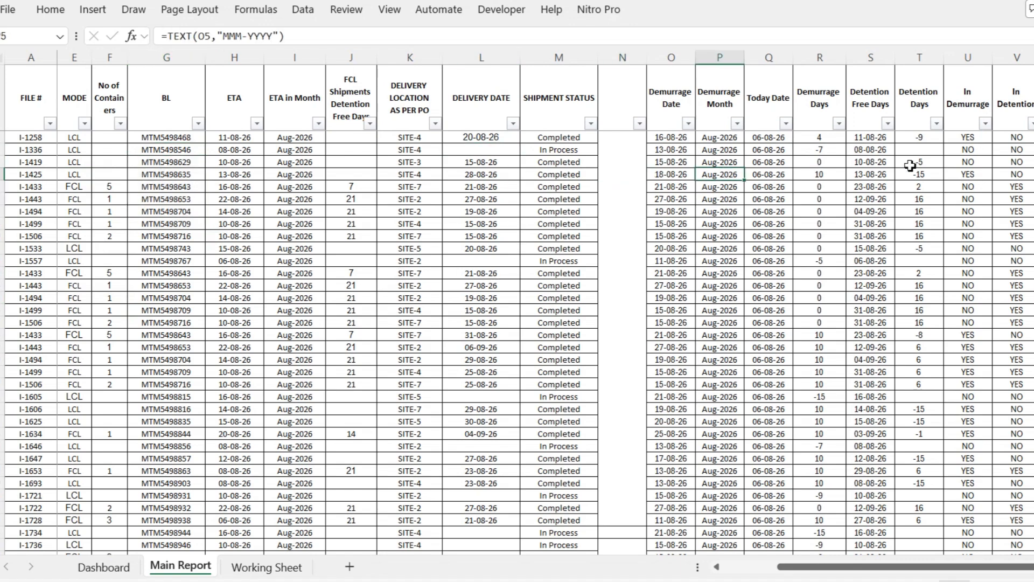
click(737, 139)
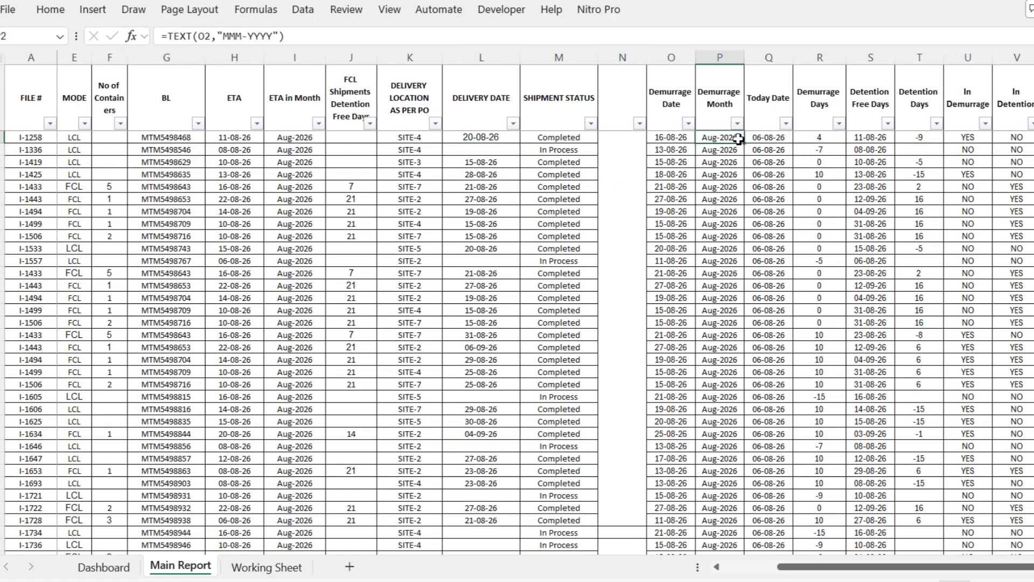
click(823, 137)
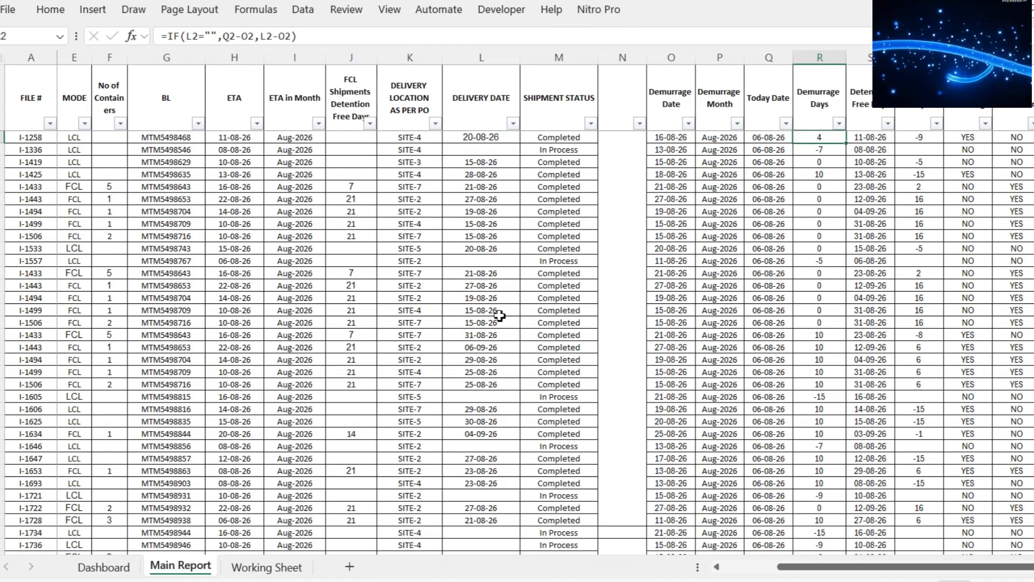
Examine the Shipment Status table on the Working Sheet, including its Total Shipments, In process and Completed rows.
click(266, 571)
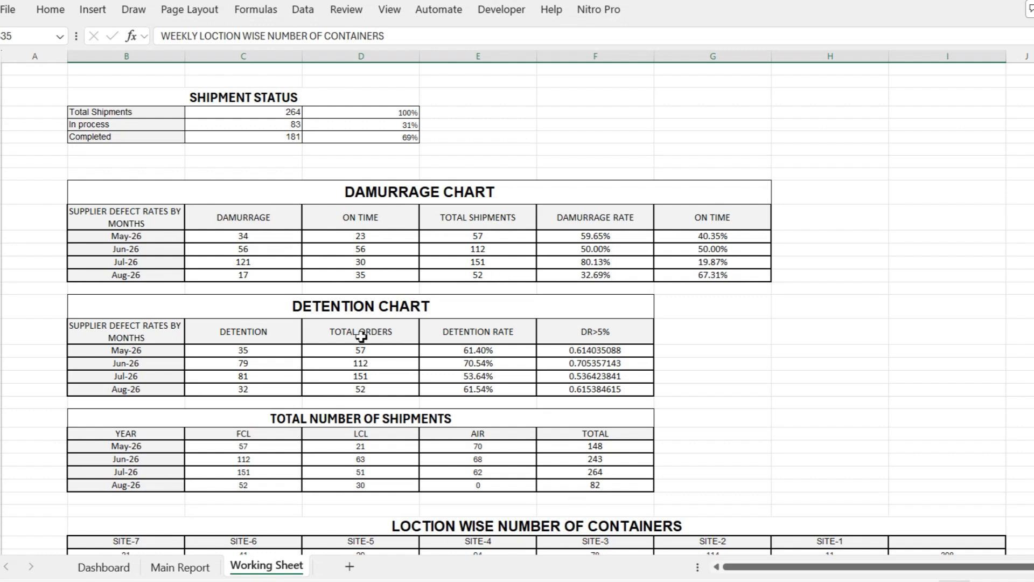
click(207, 95)
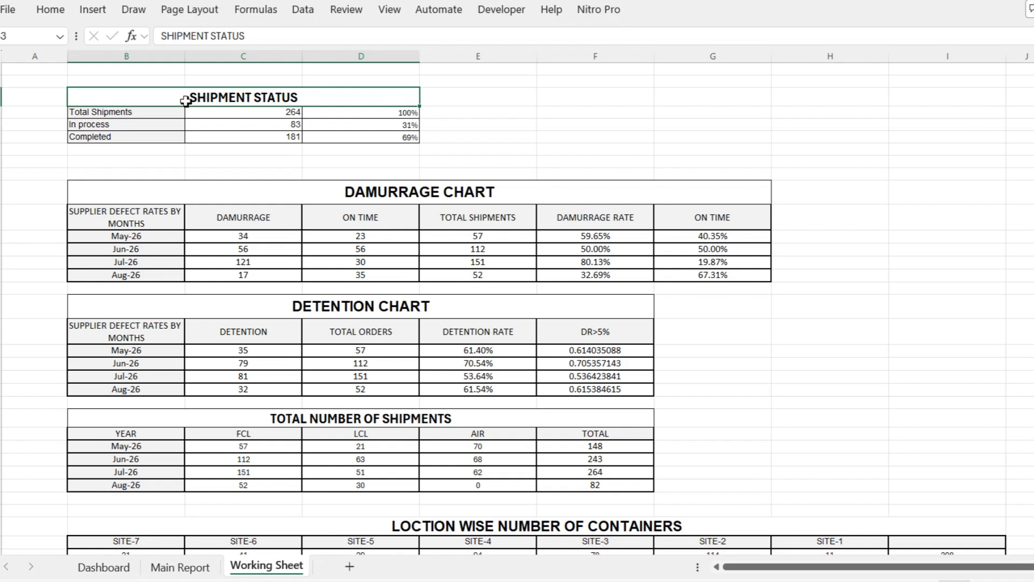
click(144, 112)
click(142, 128)
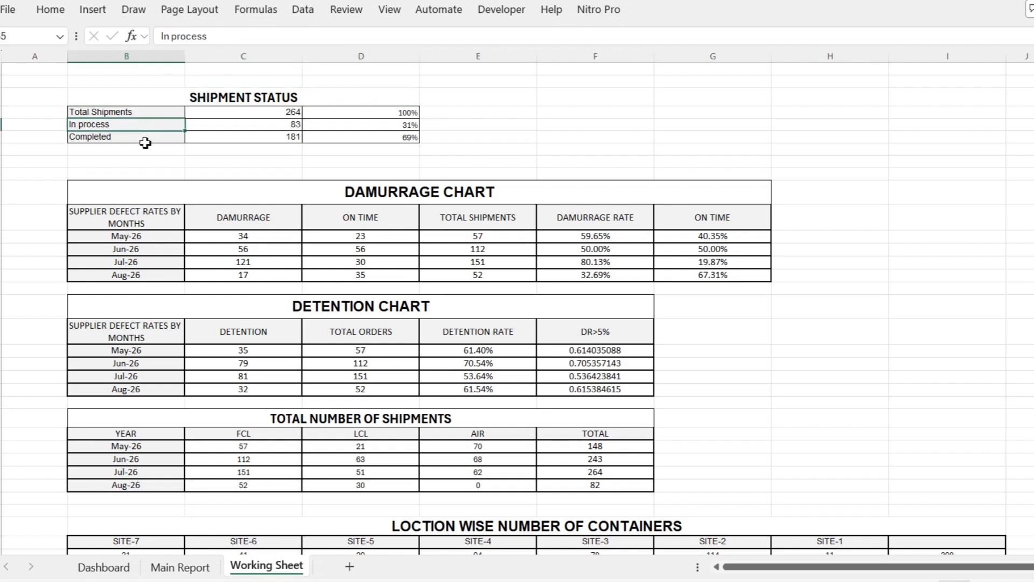
click(144, 140)
Inspect the COUNTIF formula for Total Shipments in the Shipment Status table, leaving it unmodified.
click(285, 111)
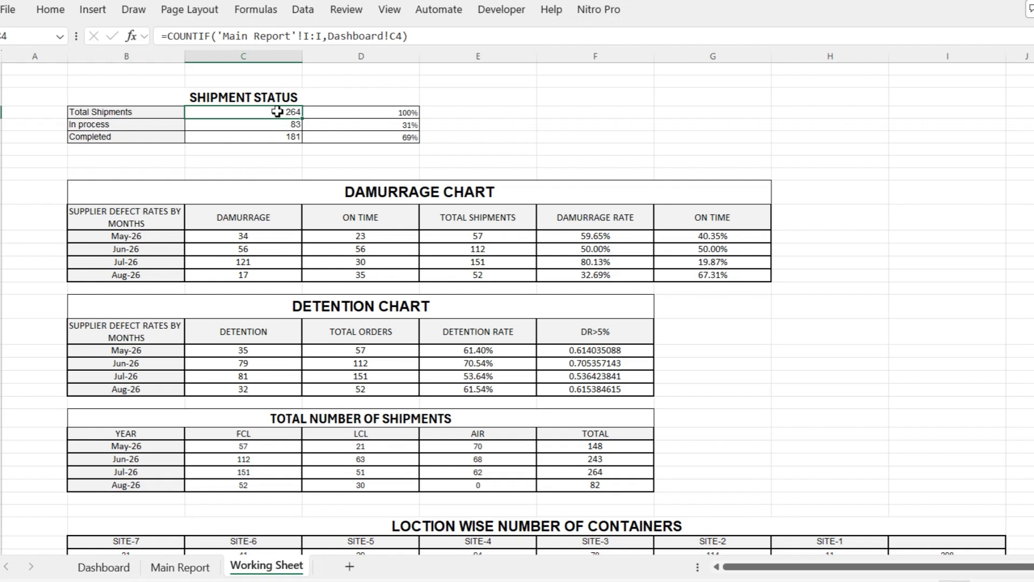
double_click(277, 112)
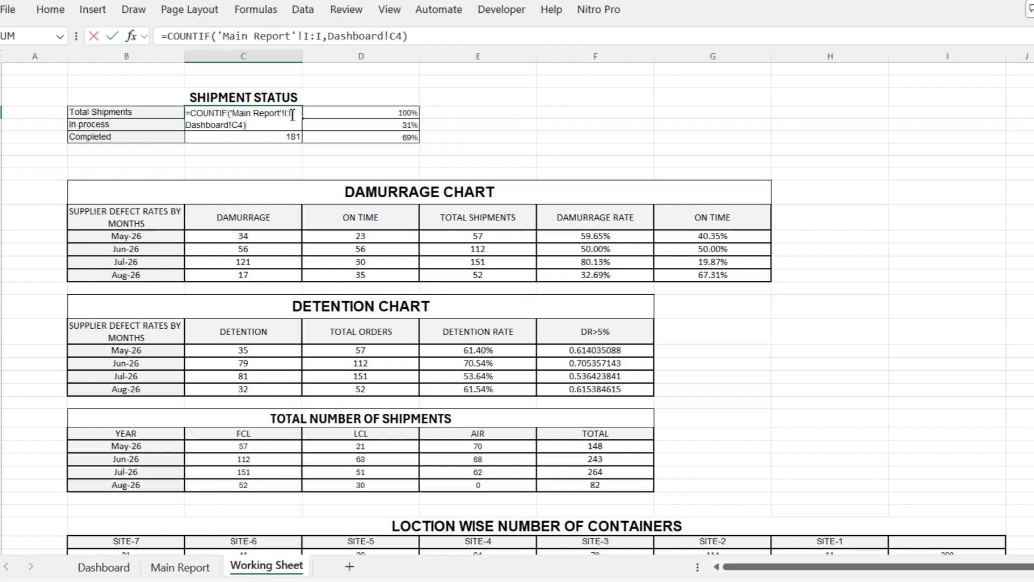
drag(293, 113, 281, 114)
click(253, 123)
key(ctrl+Return)
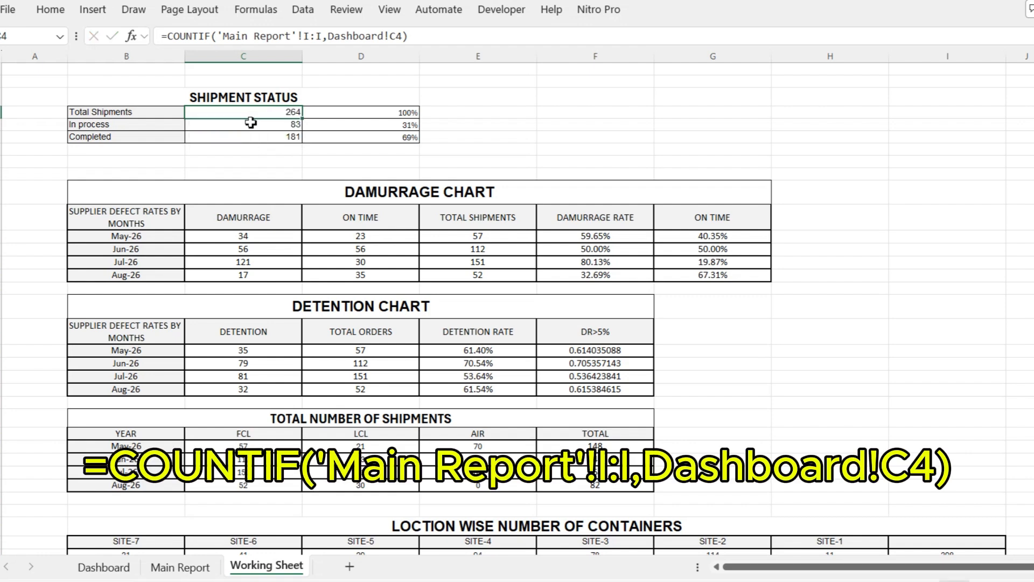
Check the formula's sources: the ETA in Month column on Main Report and the selected month on the Dashboard.
click(183, 567)
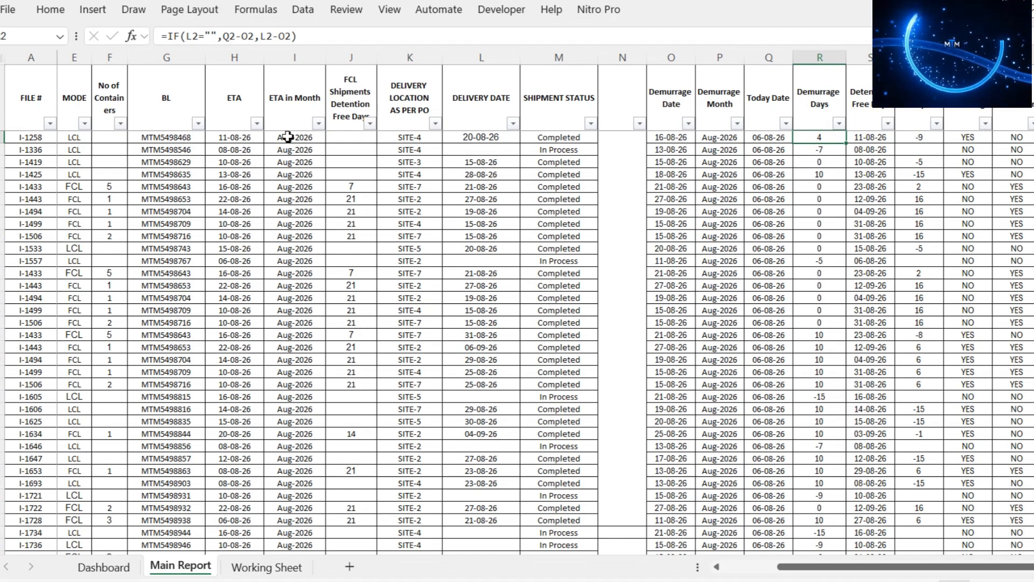
drag(294, 139, 297, 274)
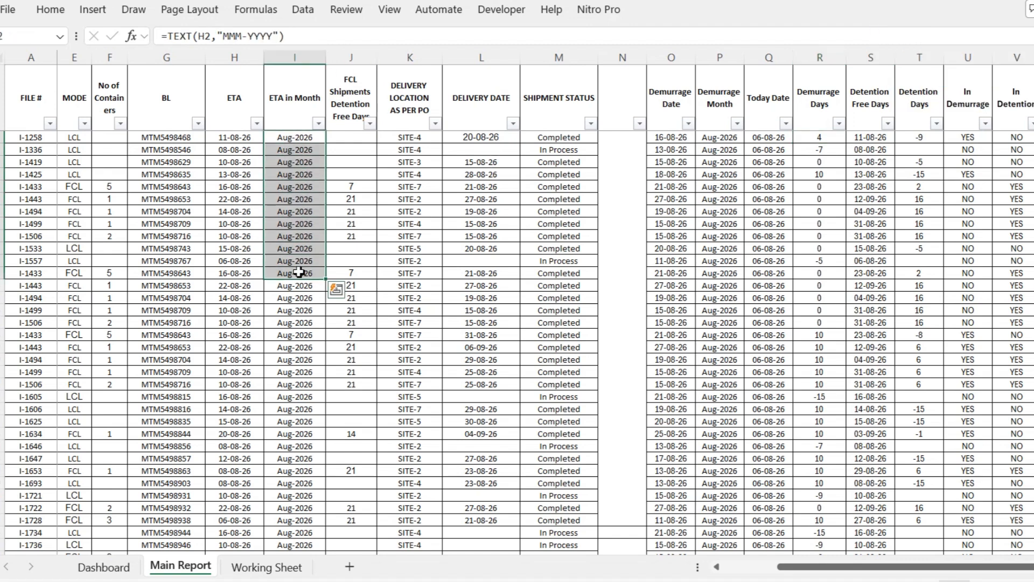
click(102, 566)
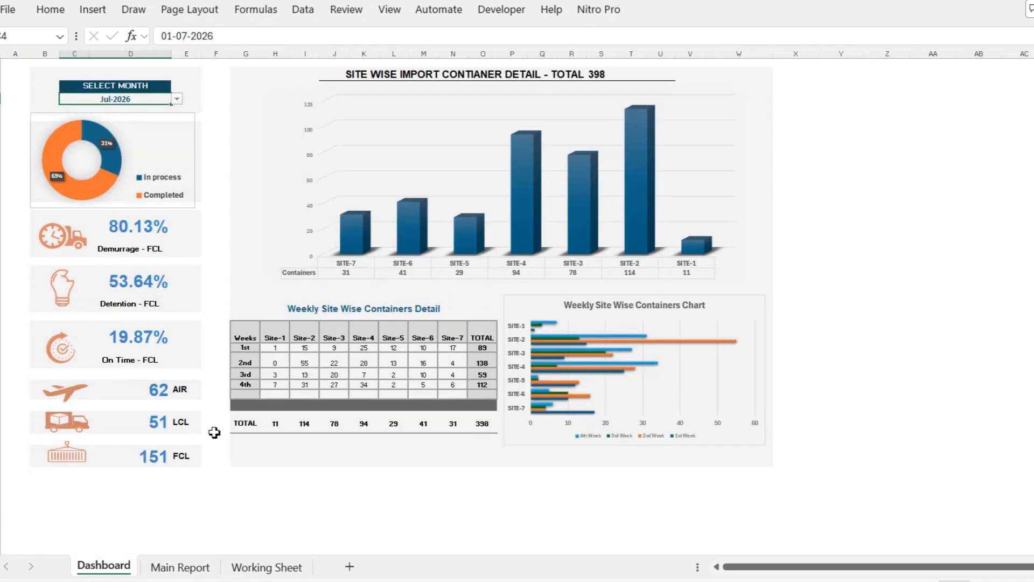
Return to the Working Sheet and examine the Dashboard!C4 criteria argument in the Total Shipments formula.
click(266, 565)
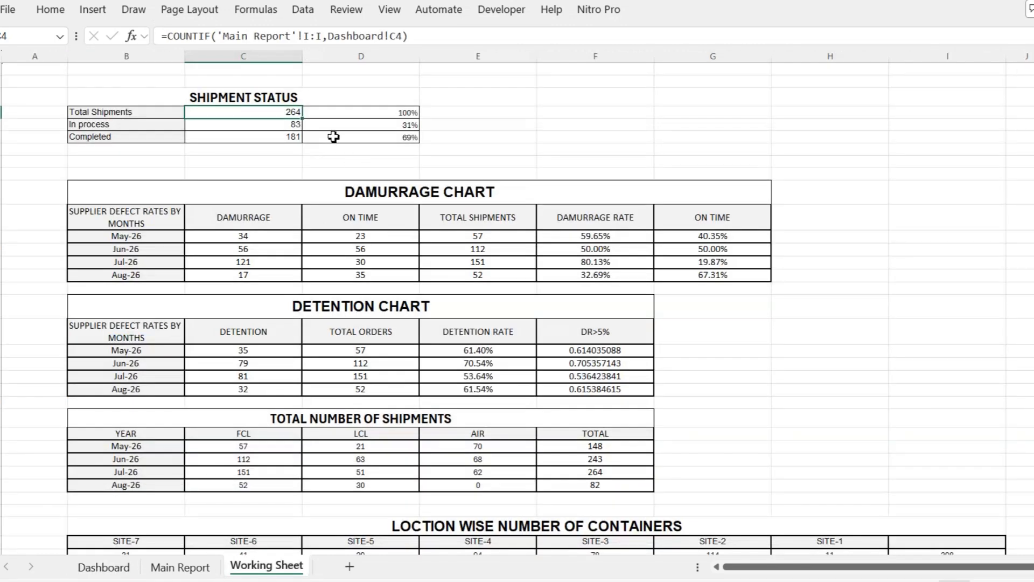
key(F2)
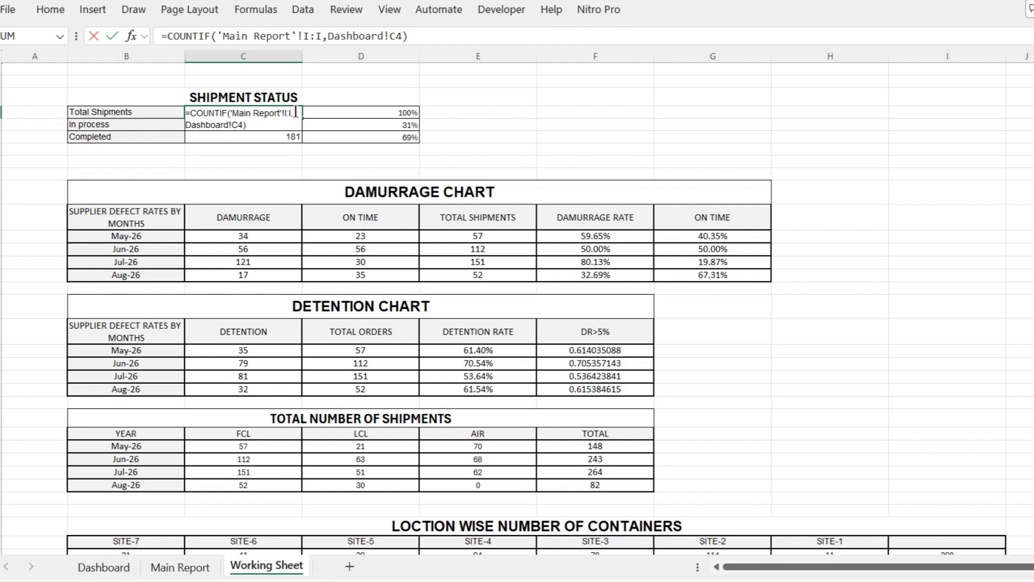
click(219, 124)
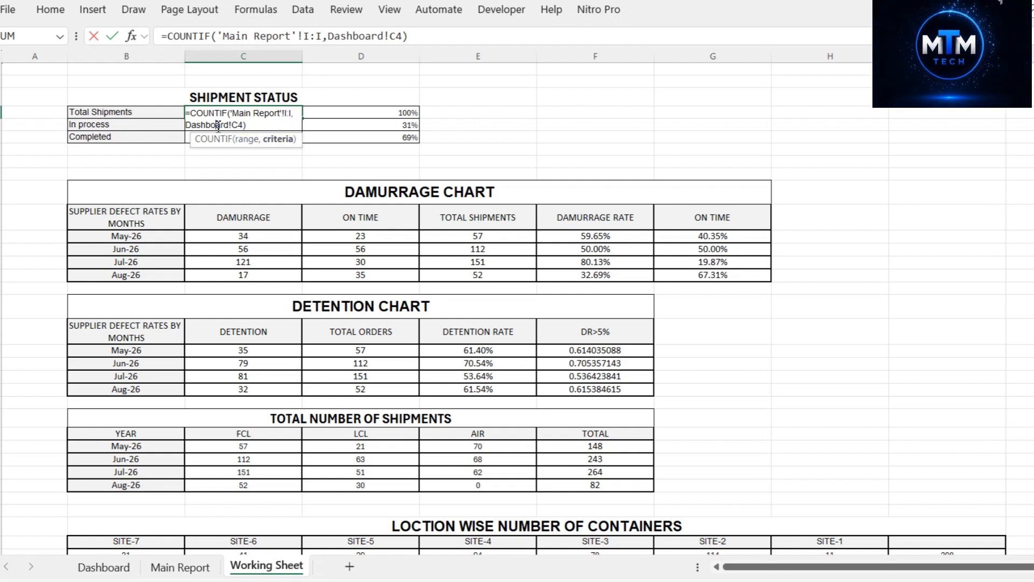
key(Return)
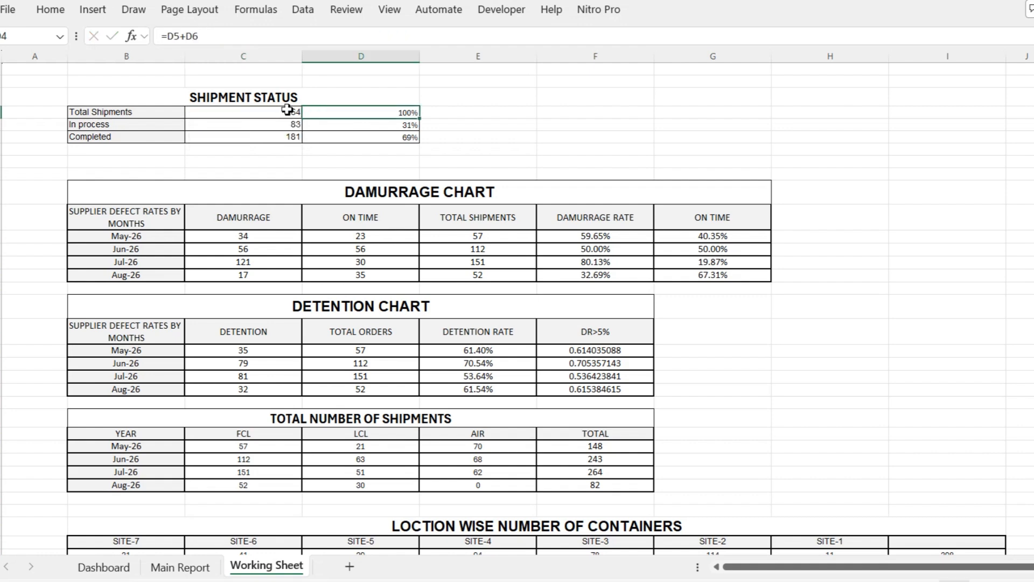
click(283, 111)
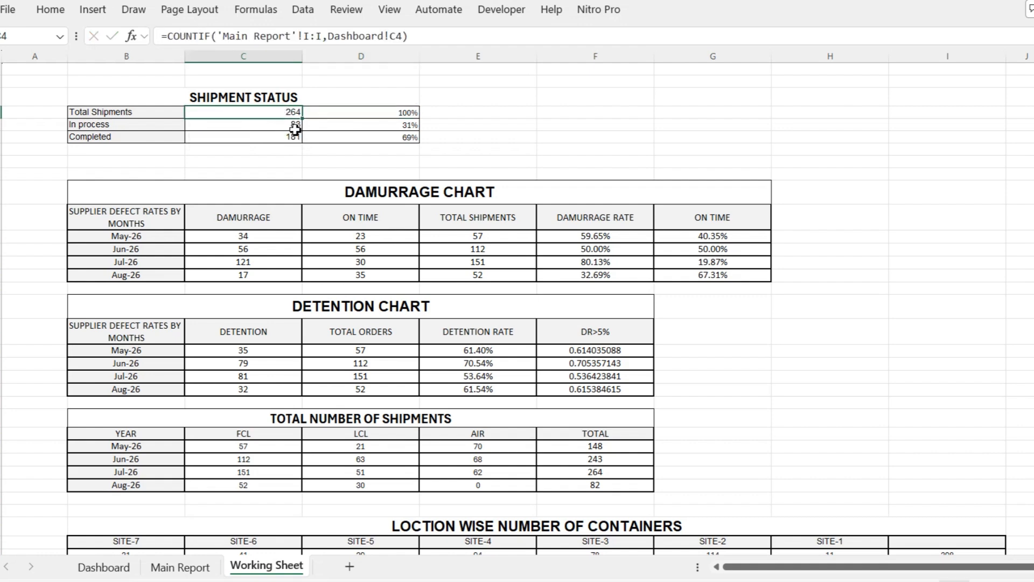
Inspect the In process COUNTIFS formula's function name and first criteria range, and look up that range on Main Report.
click(296, 130)
double_click(297, 131)
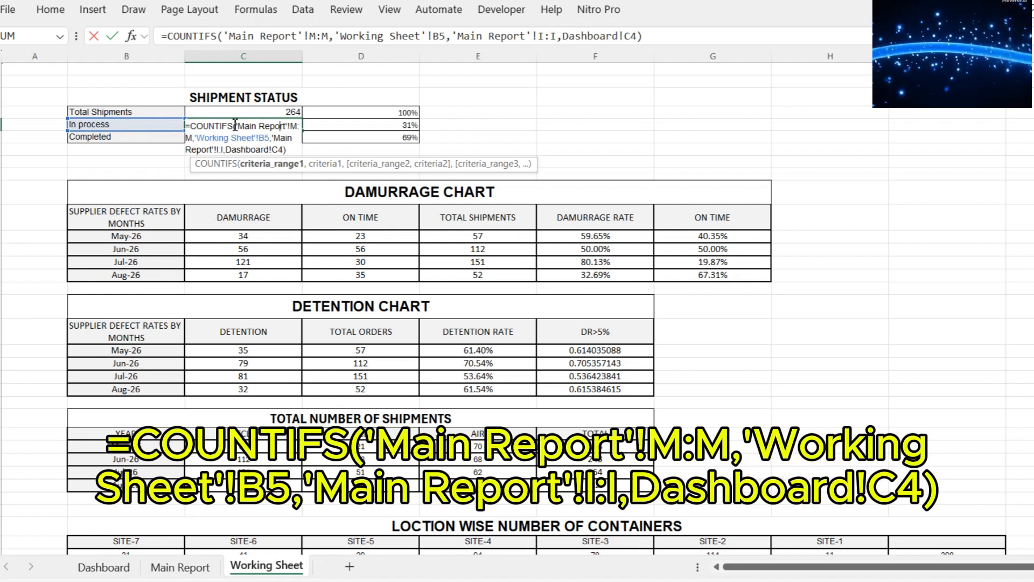
drag(228, 126, 234, 125)
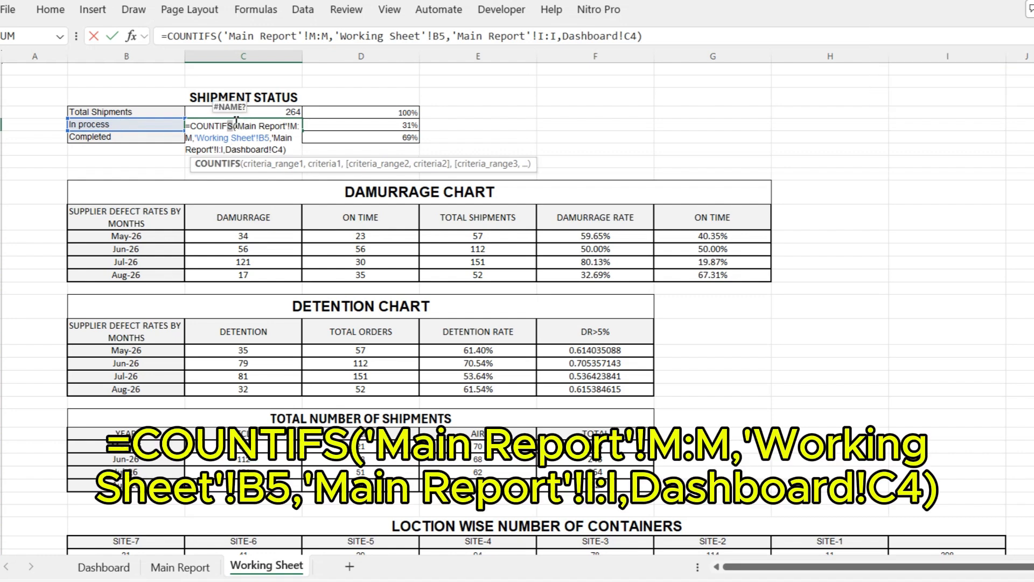
click(239, 126)
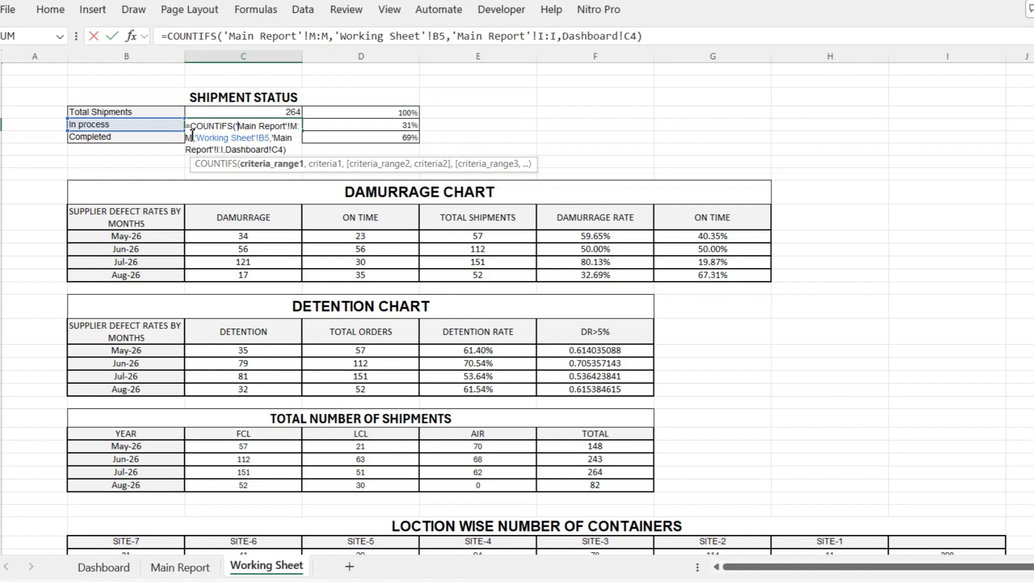
click(124, 569)
click(180, 567)
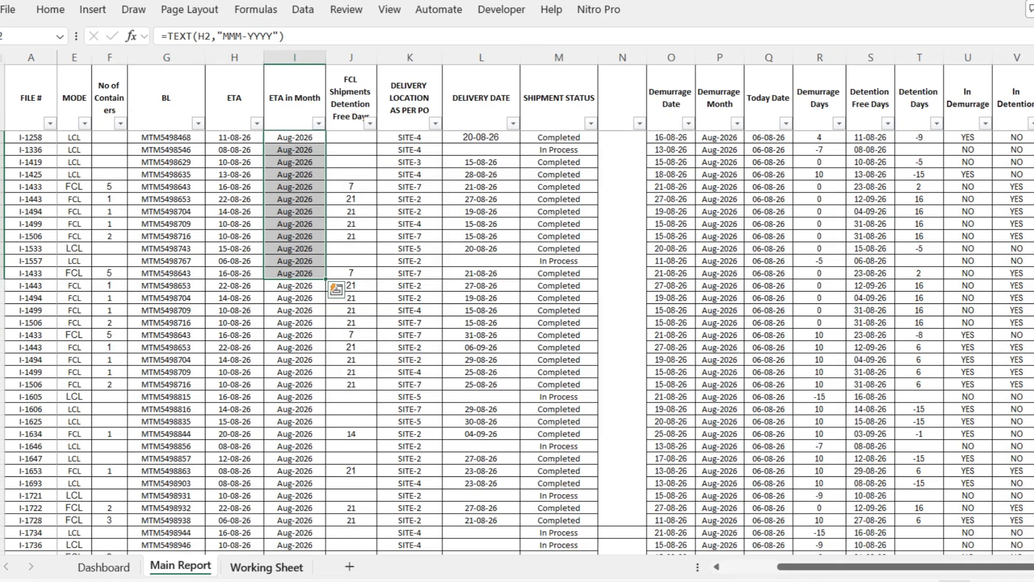
Go through the In process formula's remaining arguments on the Working Sheet: status criteria B5, month range I:I and Dashboard!C4.
click(262, 567)
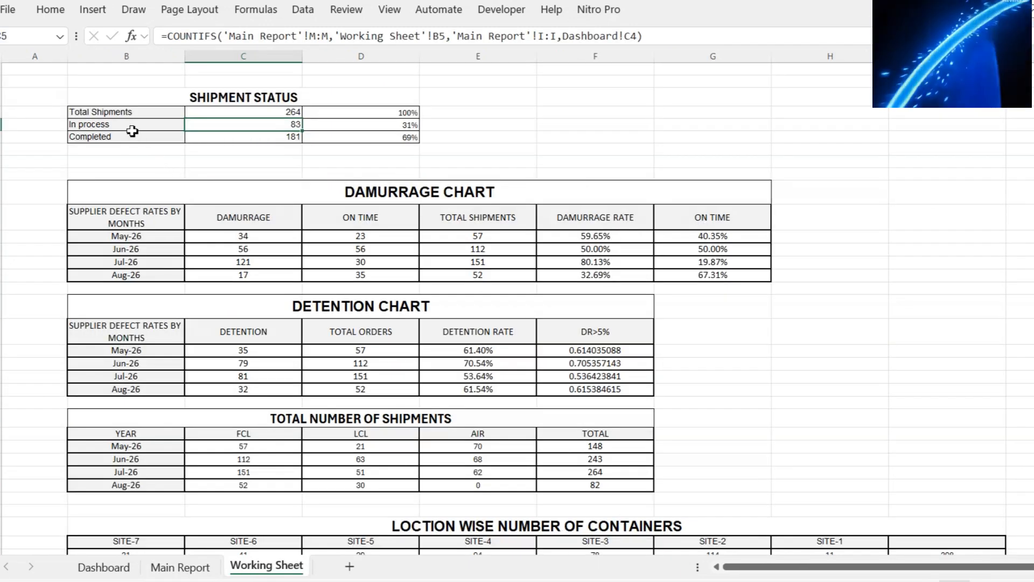
double_click(250, 124)
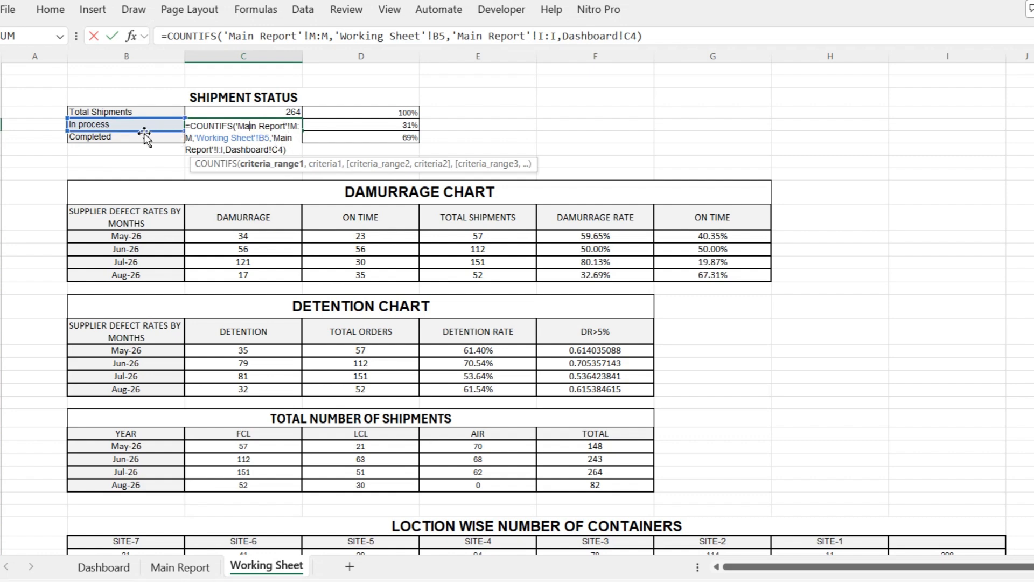
click(234, 140)
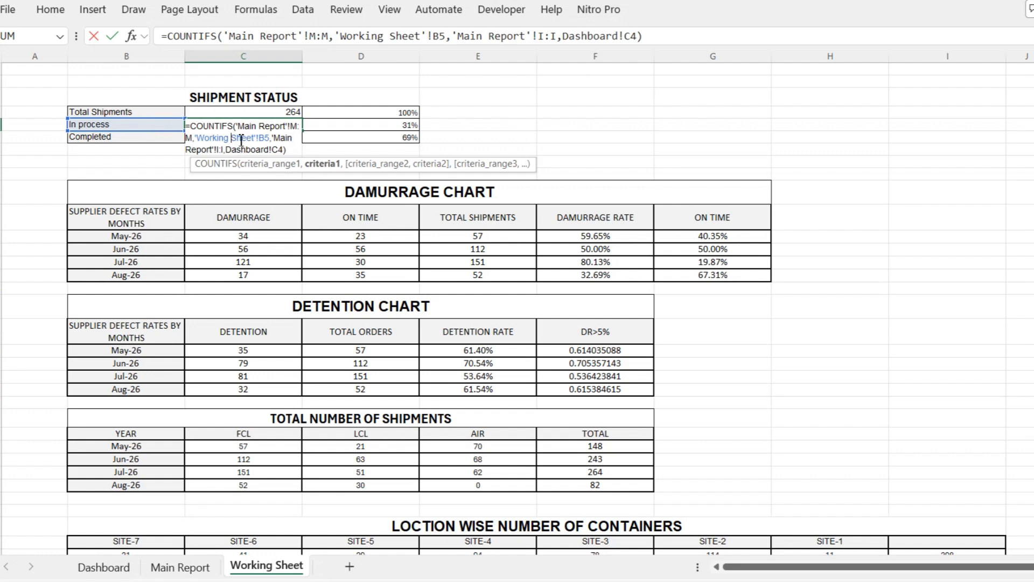
click(222, 150)
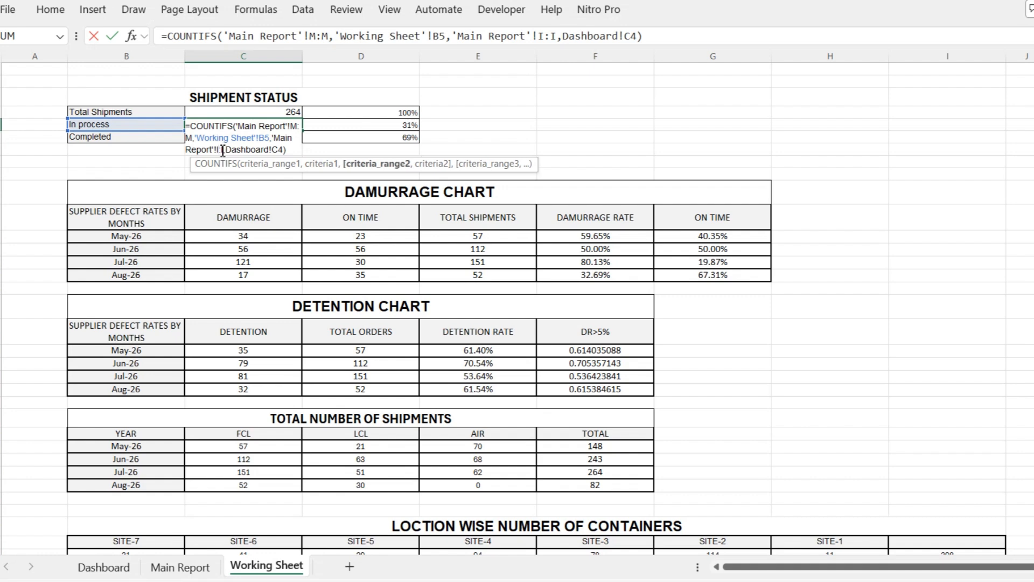
click(262, 151)
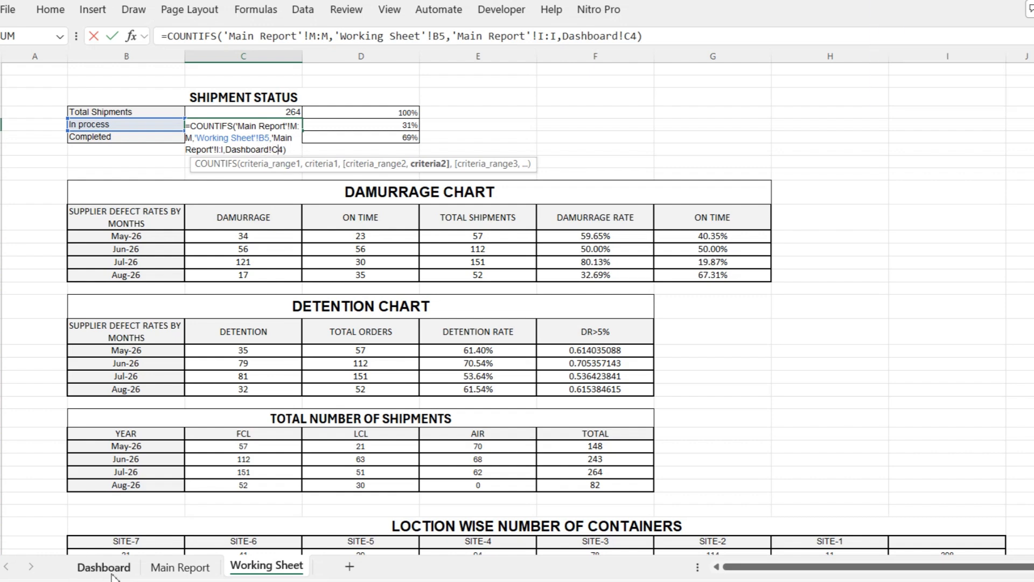
Compare the ETA in Month column on Main Report with the Dashboard's selected month, and recheck the In process formula.
click(177, 569)
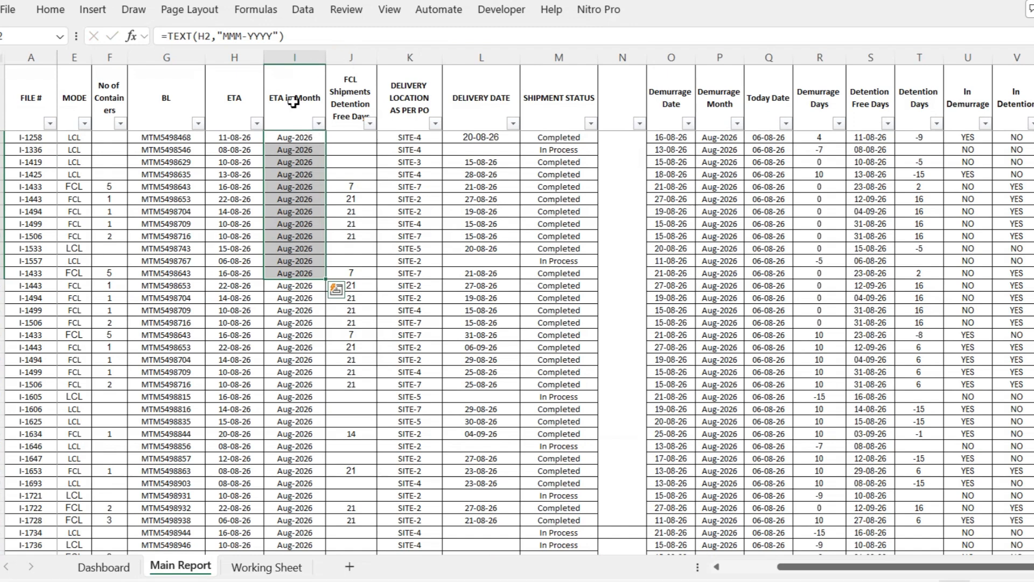
click(112, 566)
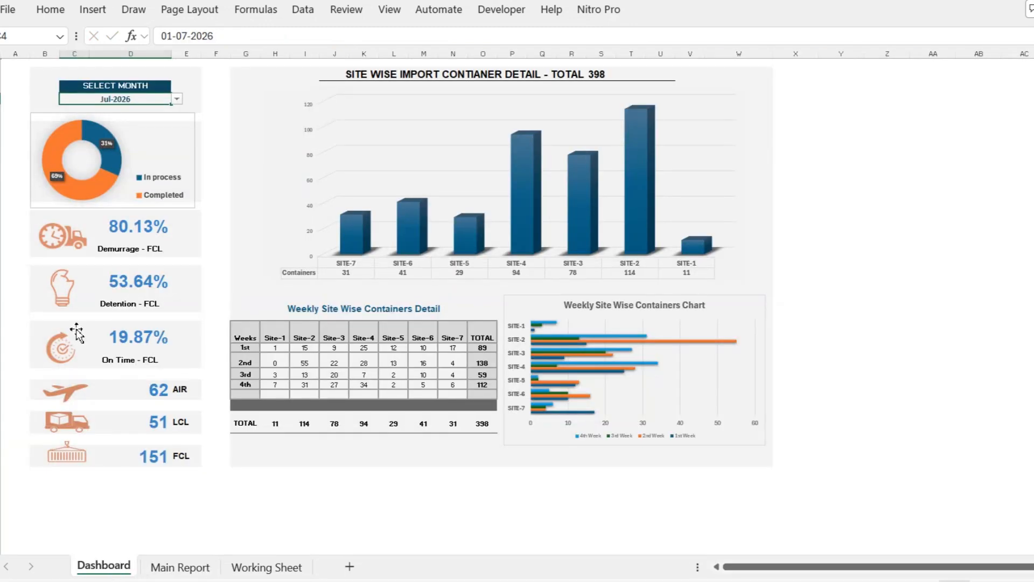
click(251, 565)
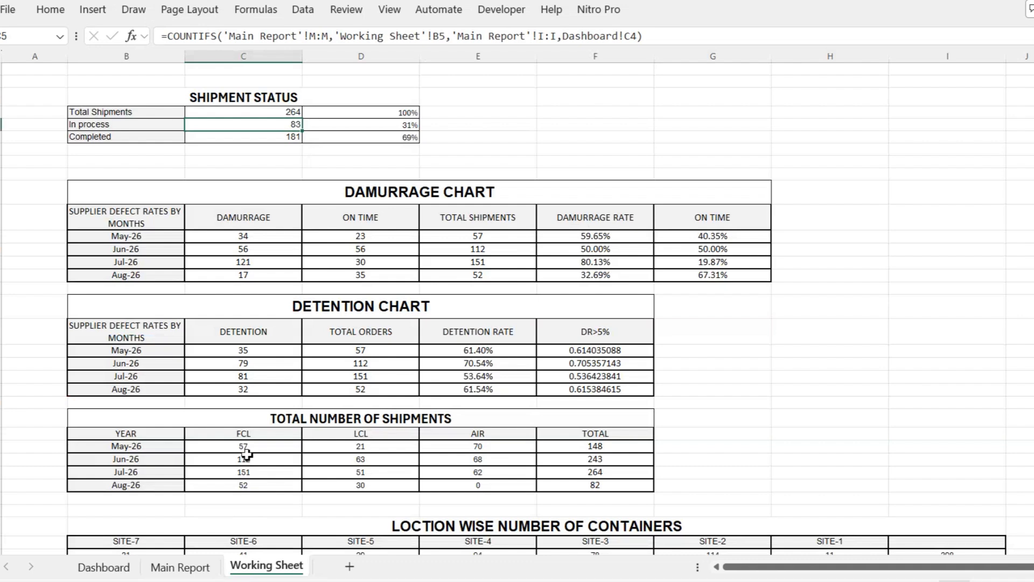
double_click(283, 125)
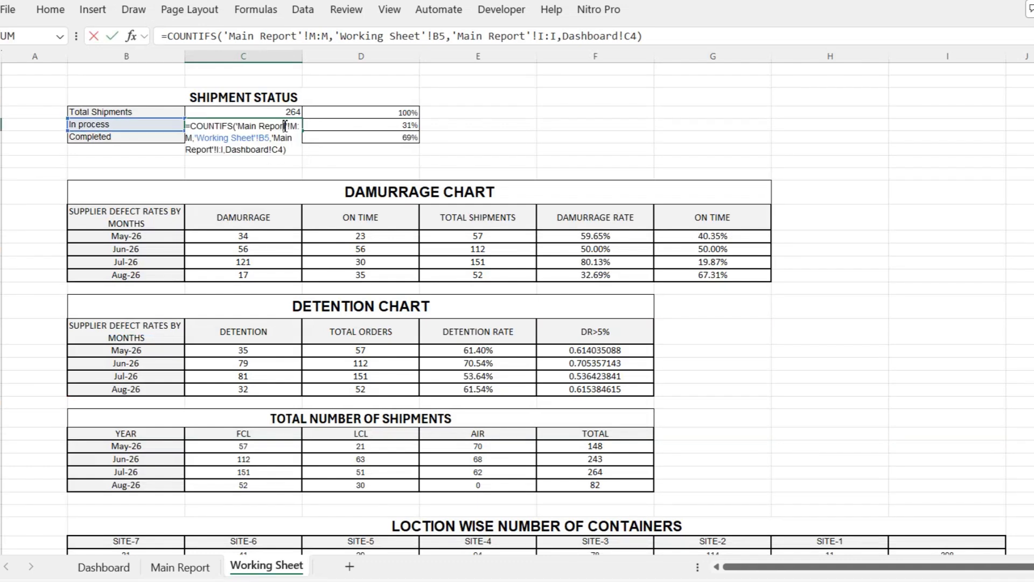
click(321, 126)
Inspect the Completed row's COUNTIFS formula, and select the three shipment count cells C4:C6.
double_click(282, 138)
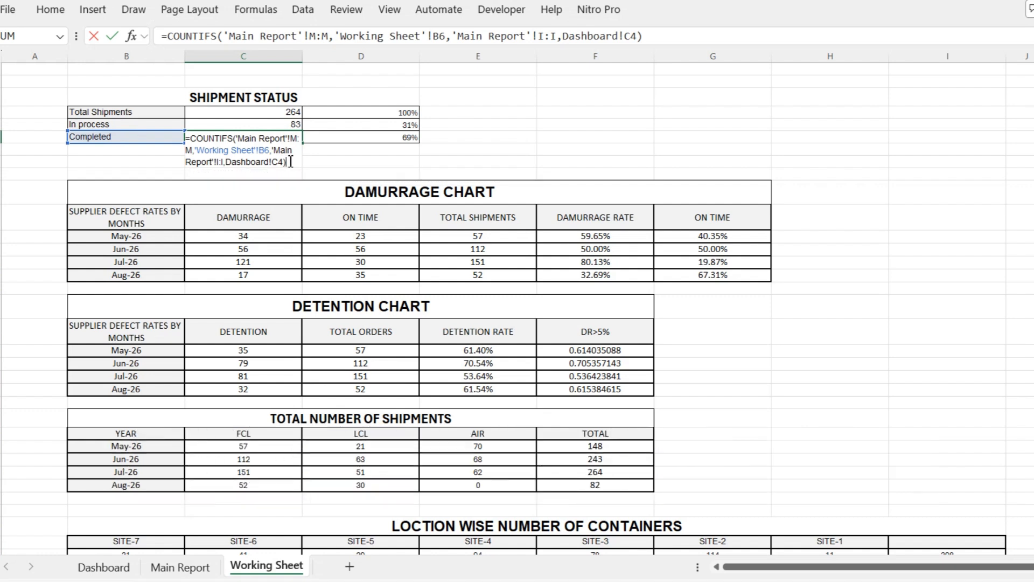
key(Return)
drag(278, 114, 281, 133)
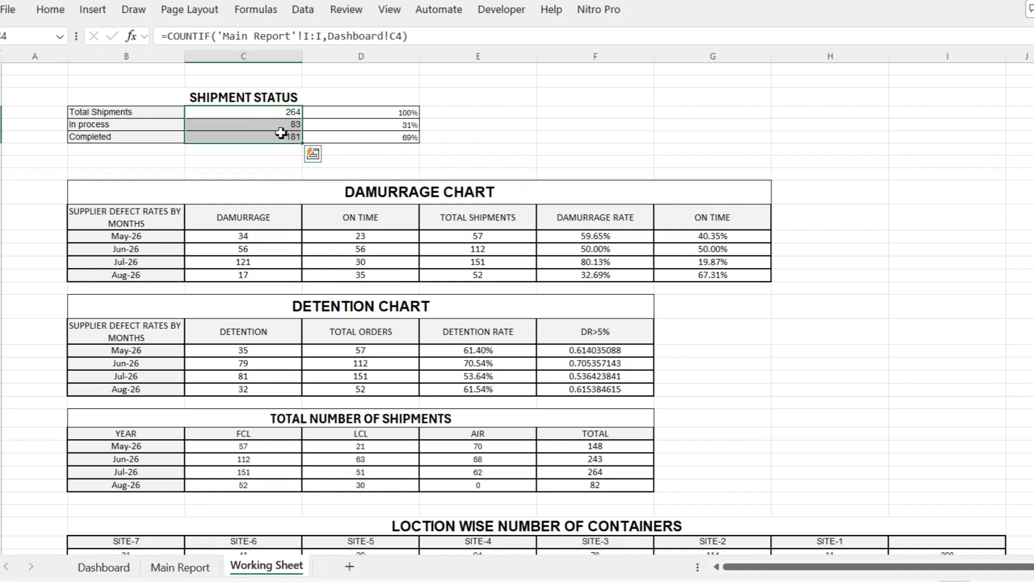
Try to replace the Total Shipments formula in C4 with the sum of the Completed and In process counts.
drag(280, 127, 283, 135)
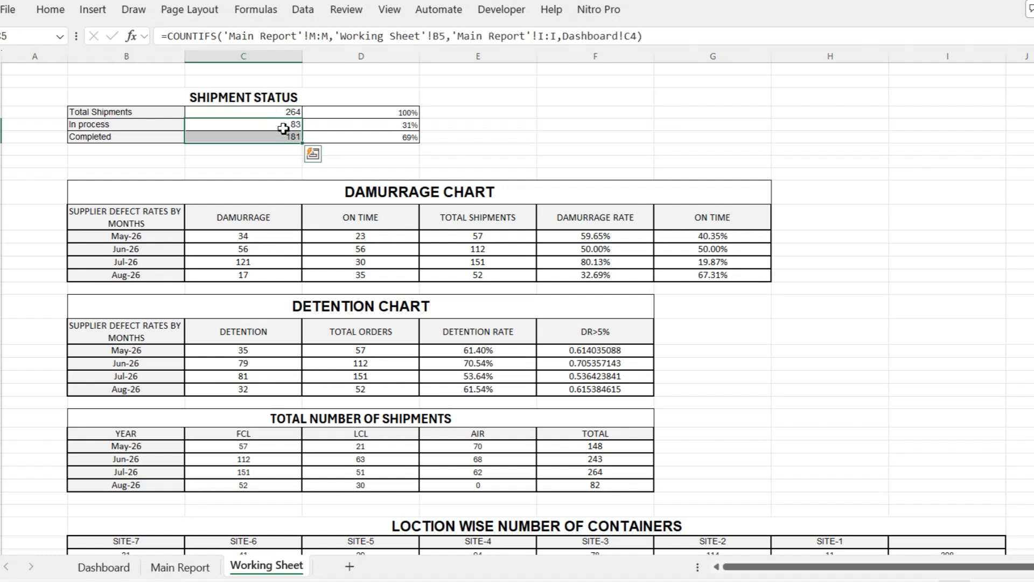
click(278, 112)
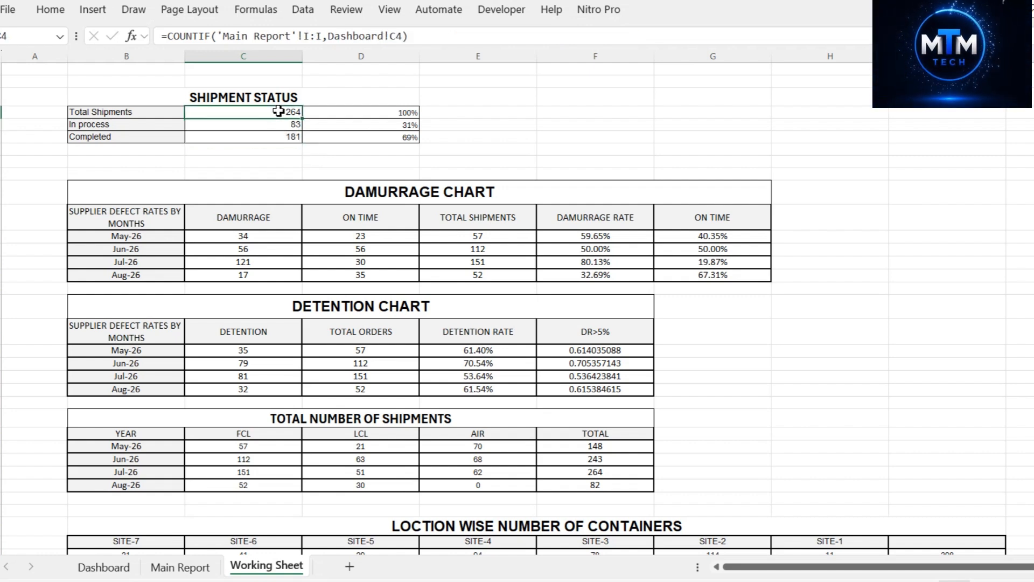
text(=)
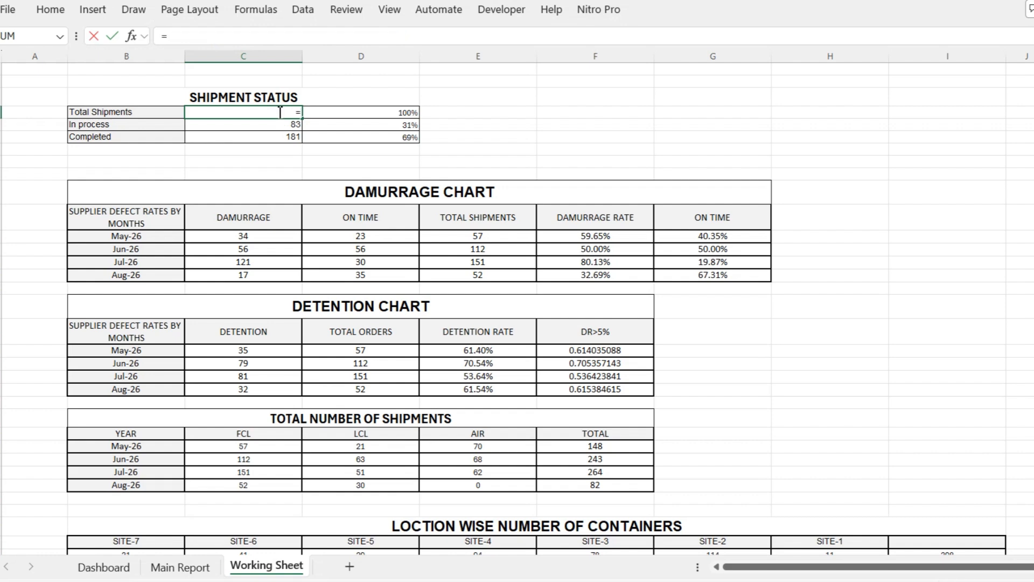
key(Down)
key(Down)
text(+)
key(Up)
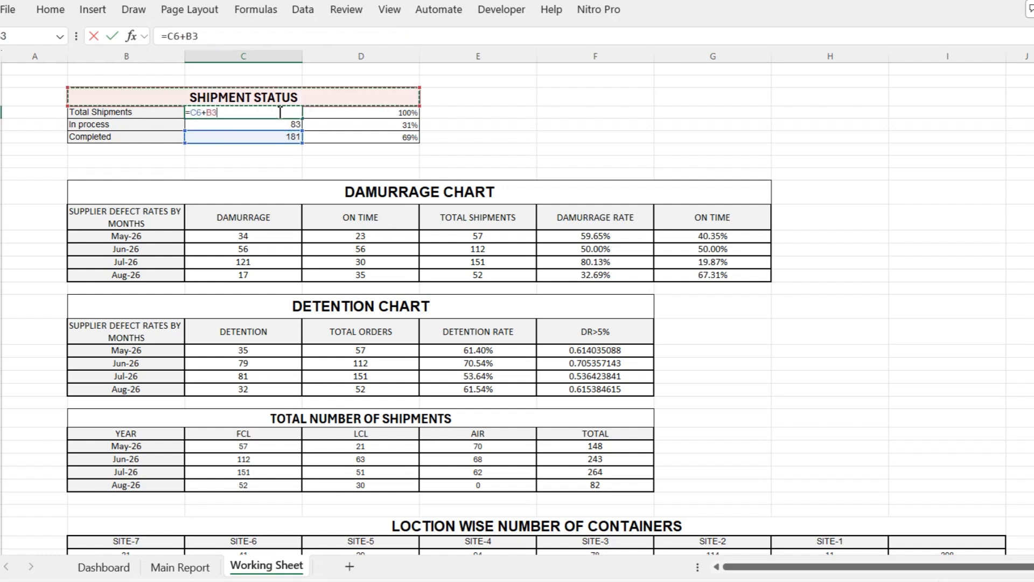
key(Down)
key(Down)
key(Return)
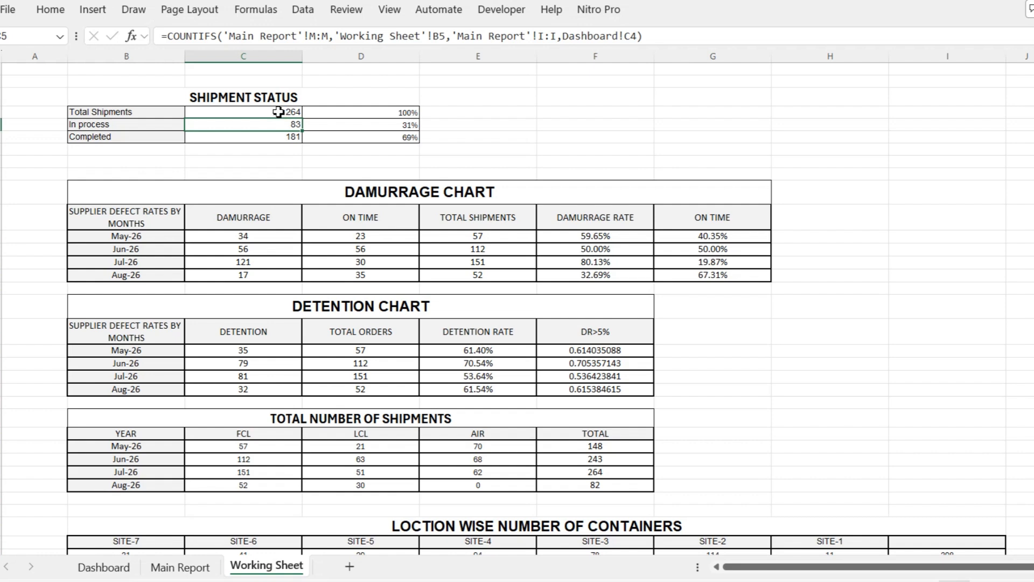
Recheck the Total Shipments COUNTIF formula in C4, and select the In process and Completed counts C5:C6.
click(278, 112)
double_click(278, 112)
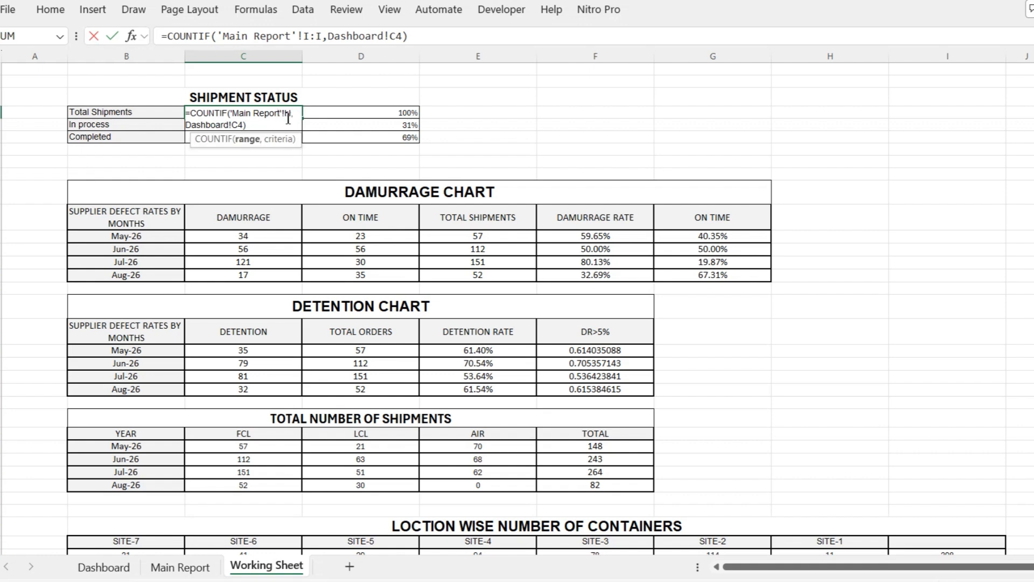
key(Return)
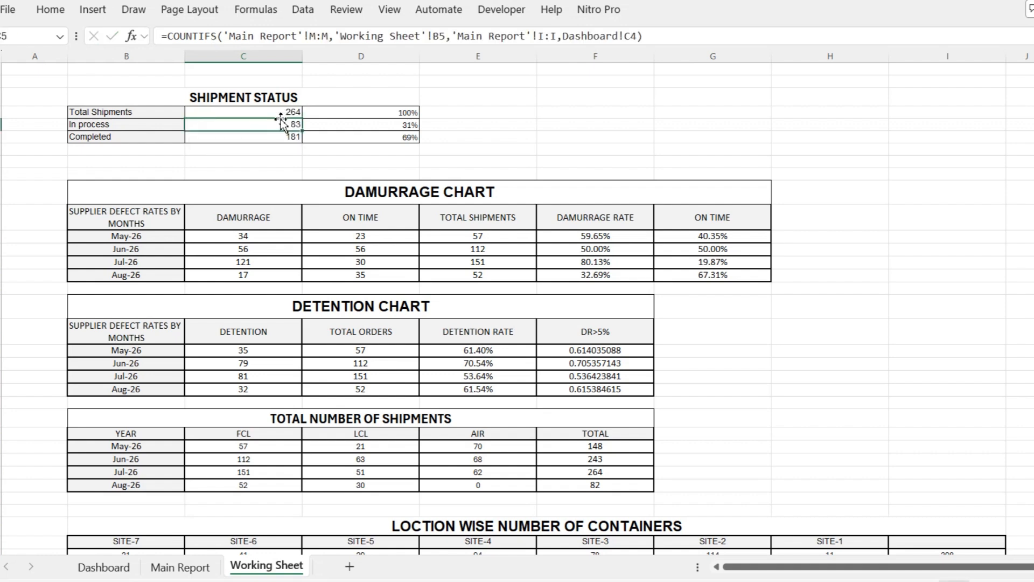
click(275, 109)
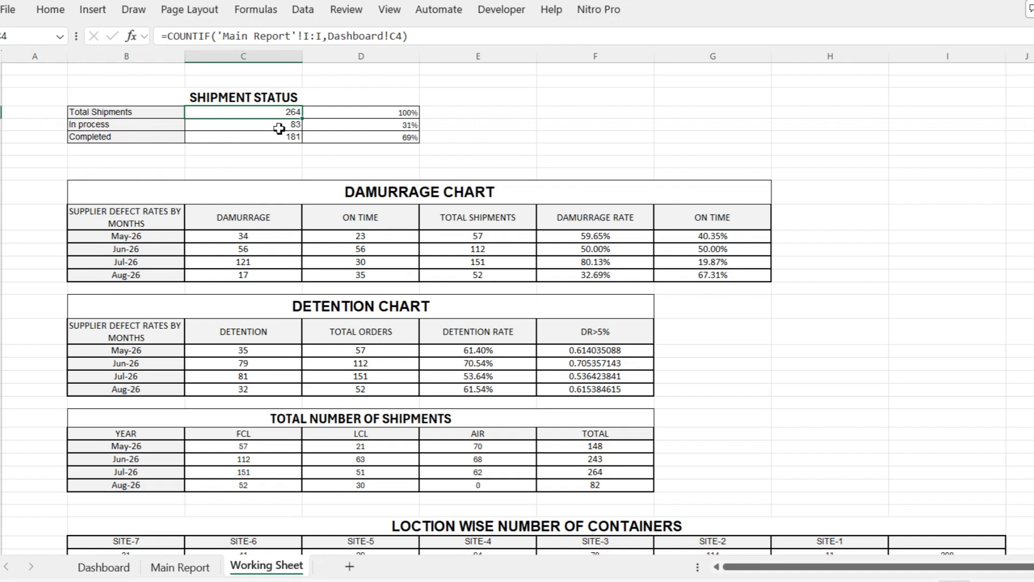
drag(279, 127, 287, 145)
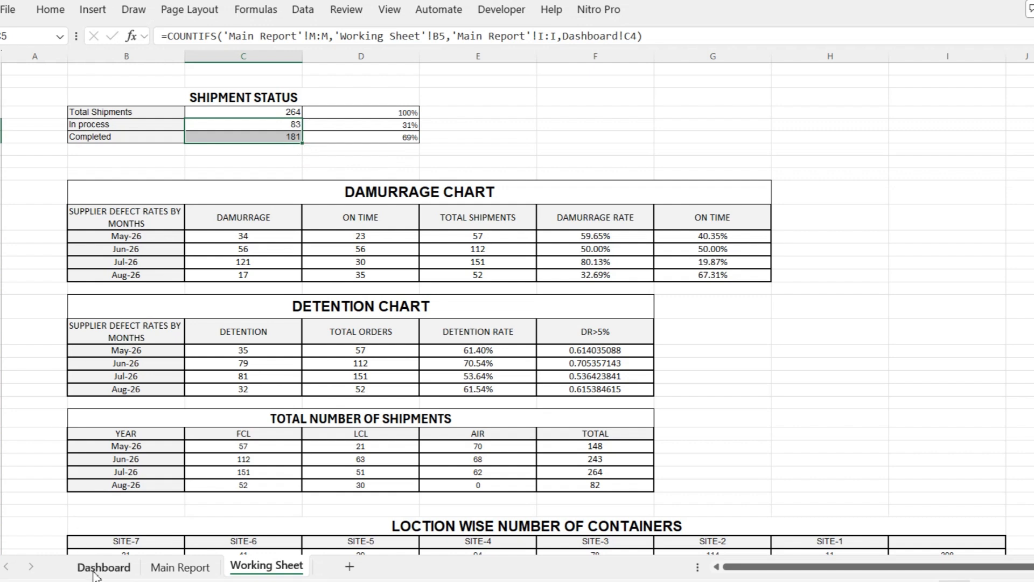
Set the Dashboard's selected month to Aug-26 and check the Total Shipments cell C4 on the Working Sheet.
click(128, 571)
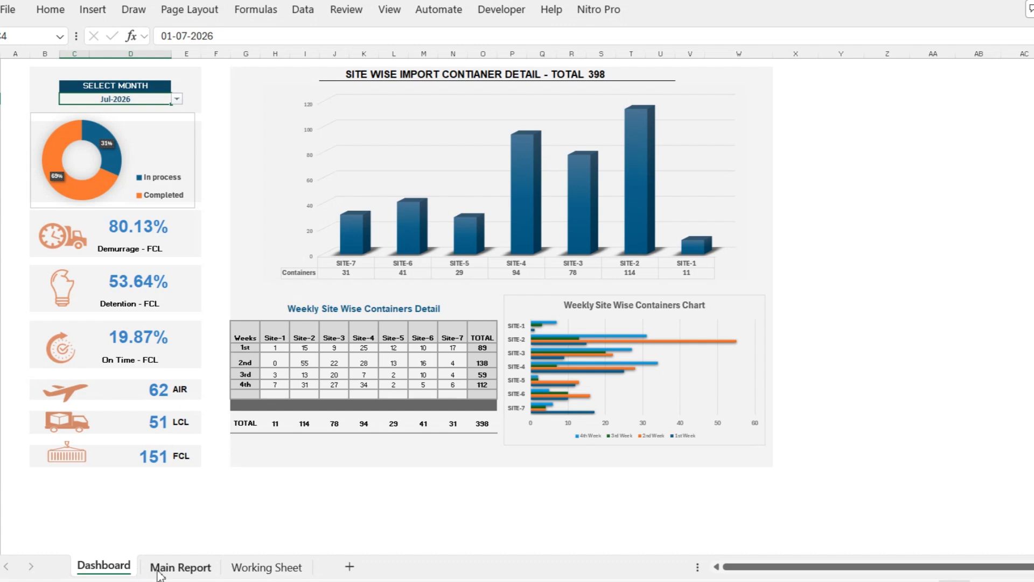
click(177, 99)
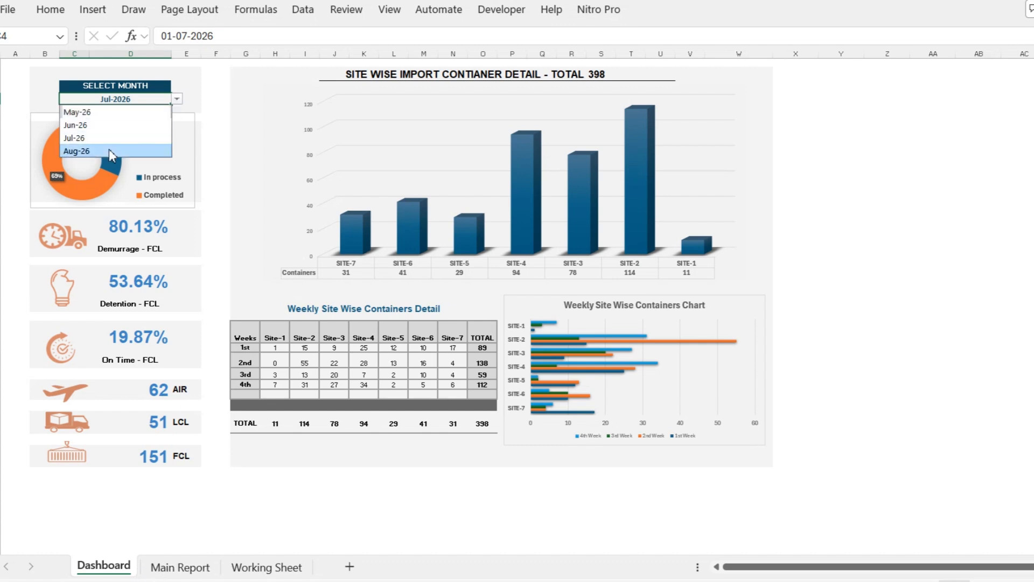
click(81, 151)
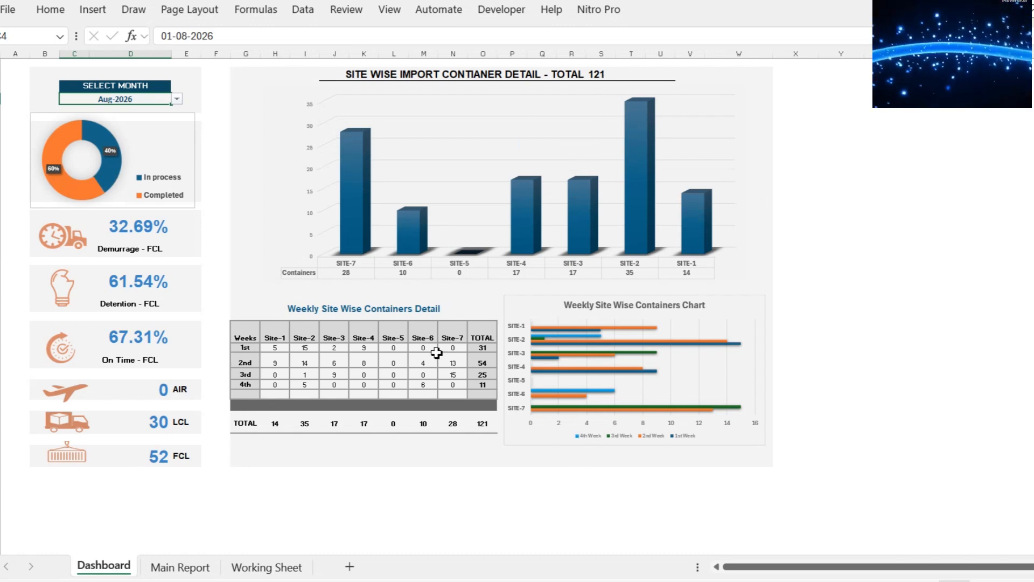
click(275, 573)
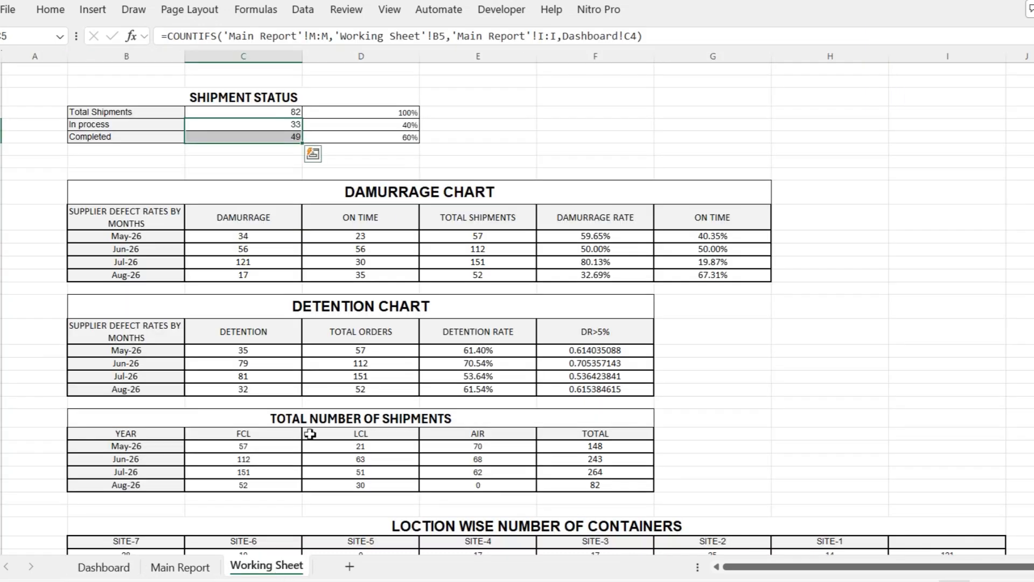
click(272, 113)
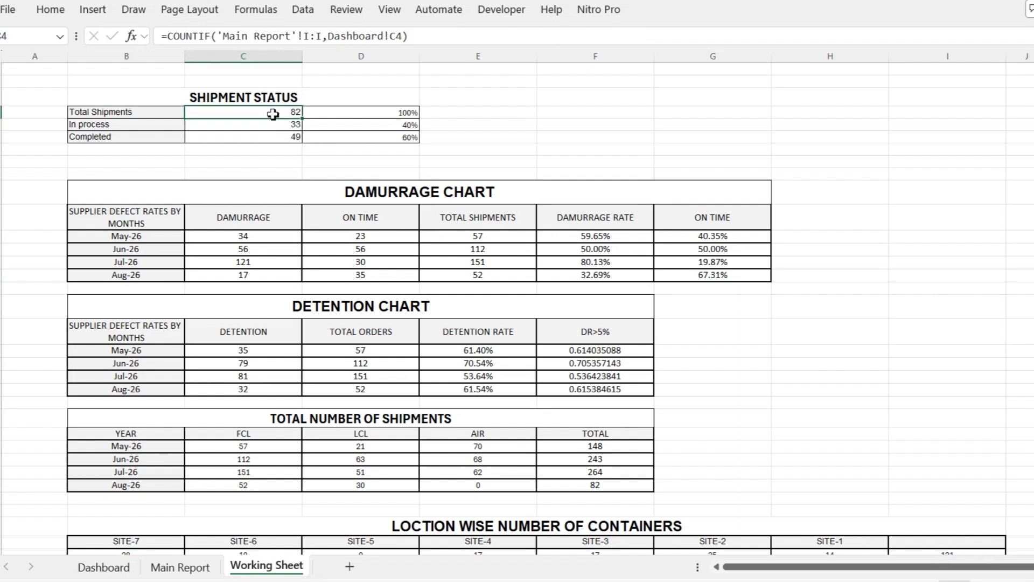
Inspect the Dashboard's LCL, FCL and AIR shipment cells, and return to the Working Sheet's shipment status table.
click(114, 570)
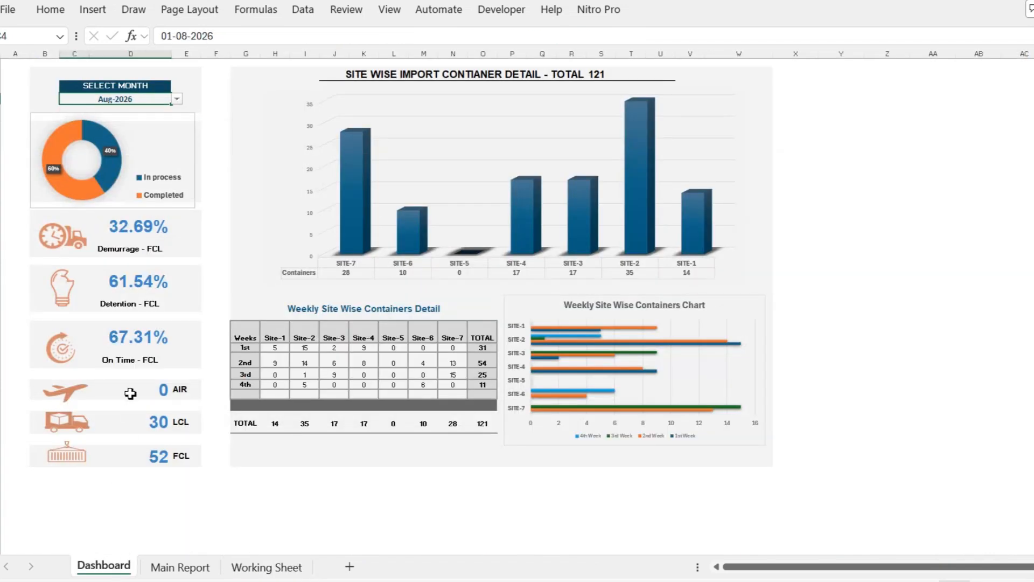
click(145, 419)
click(146, 459)
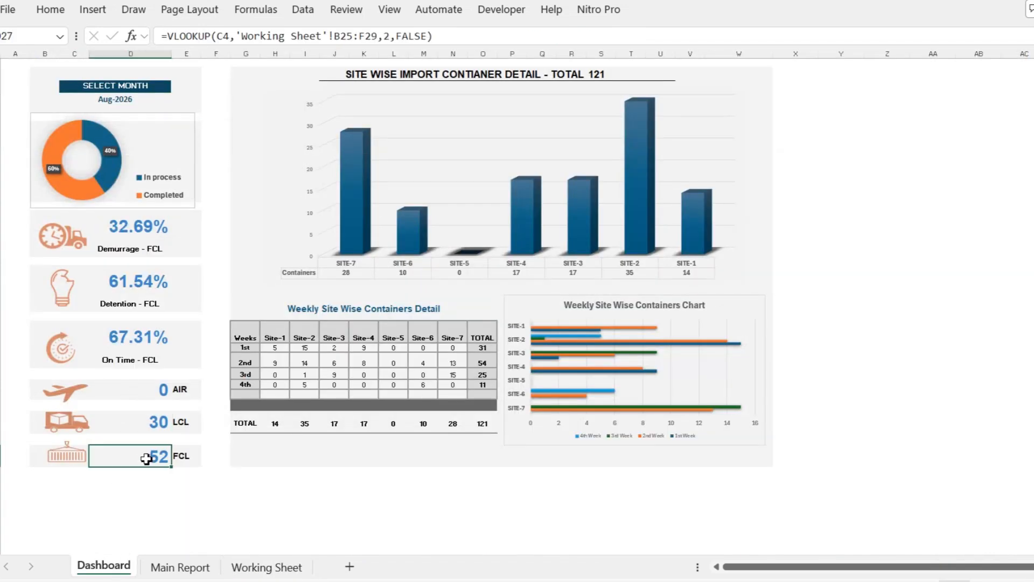
drag(143, 419, 148, 458)
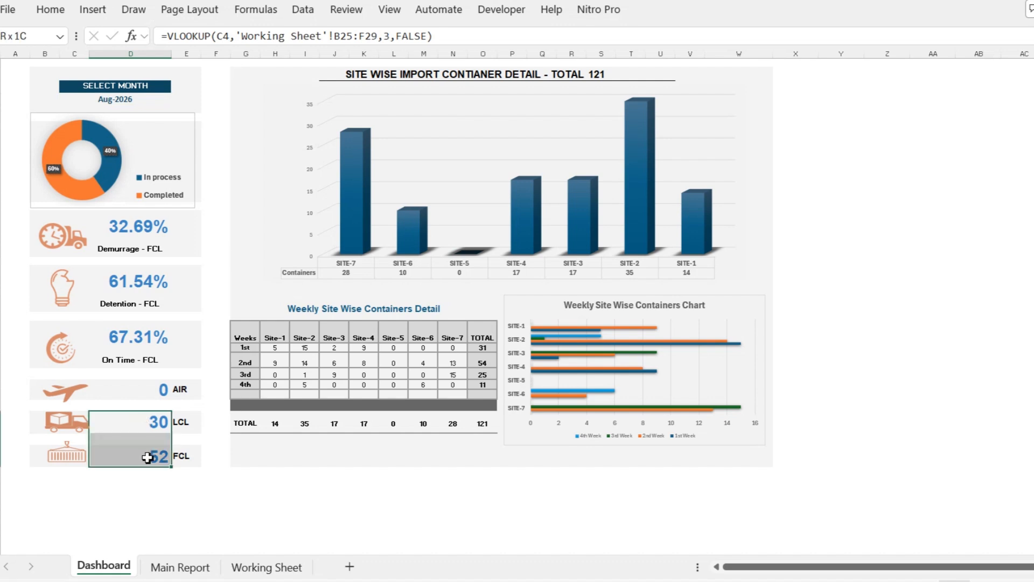
click(160, 389)
click(266, 566)
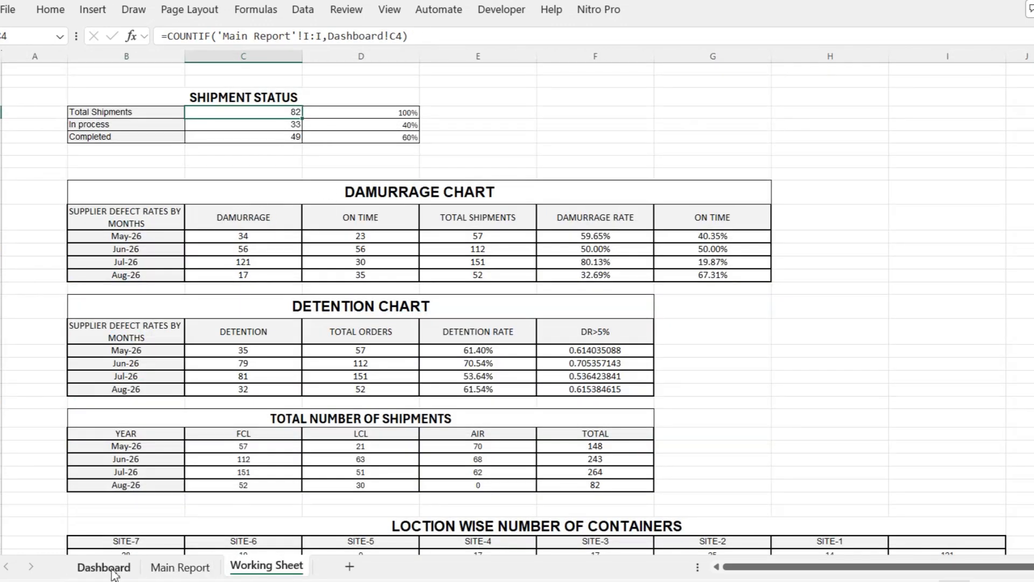
Replace the SHIPMENT STATUS formula in M3 on Main Report with the text "In Process" followed by a trailing space.
click(165, 573)
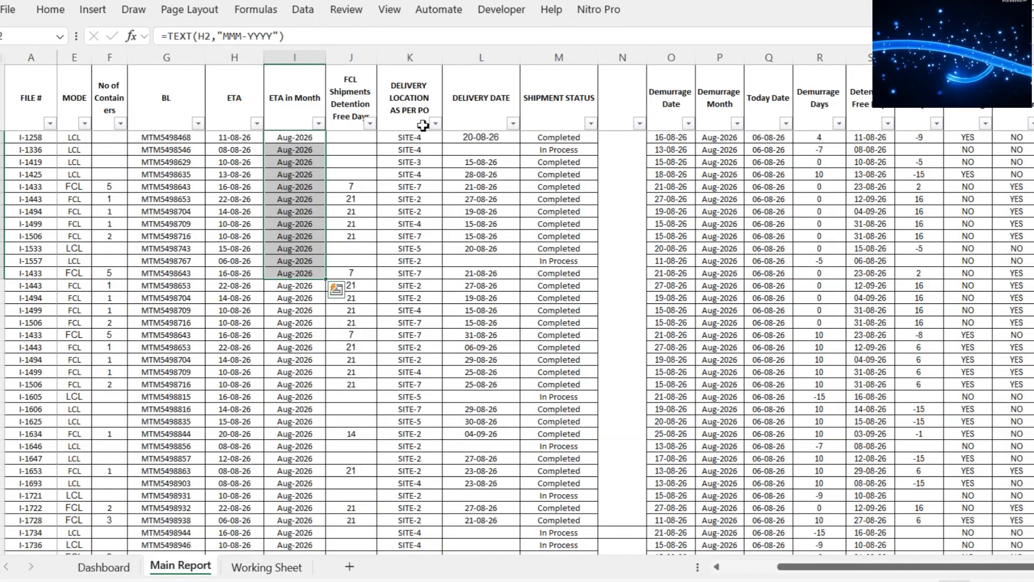
click(590, 153)
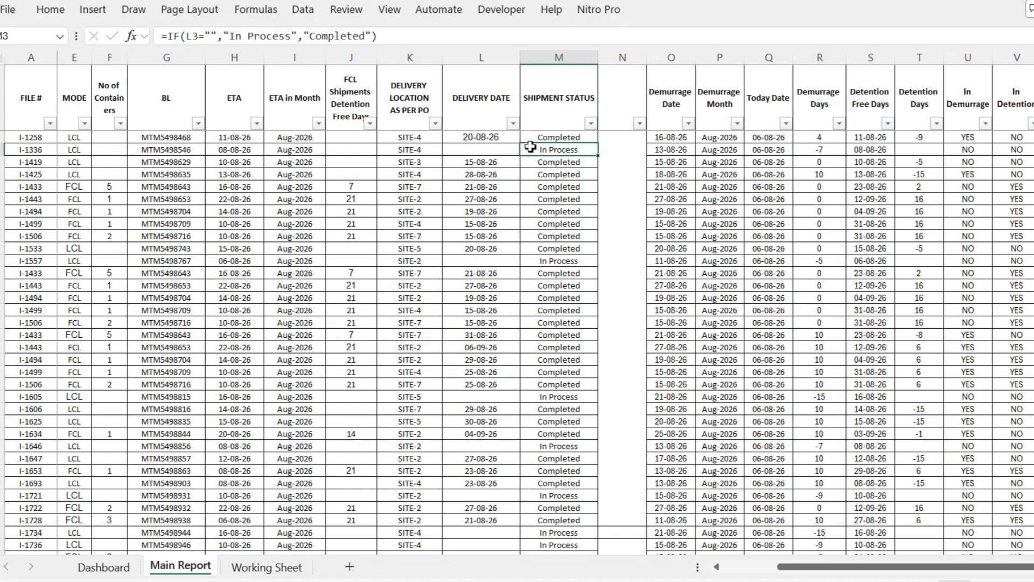
click(563, 140)
click(566, 149)
double_click(582, 152)
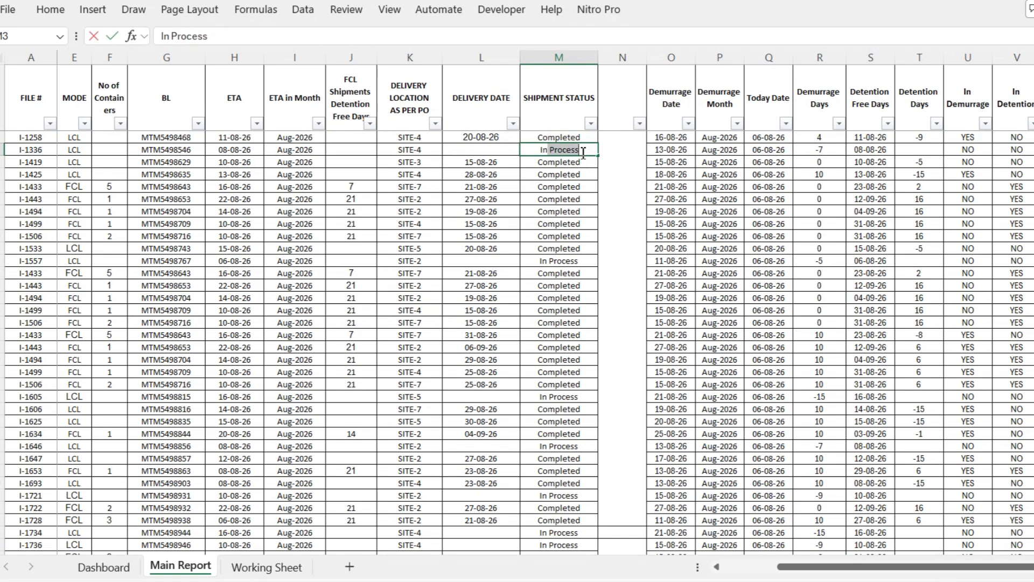
key(Tab)
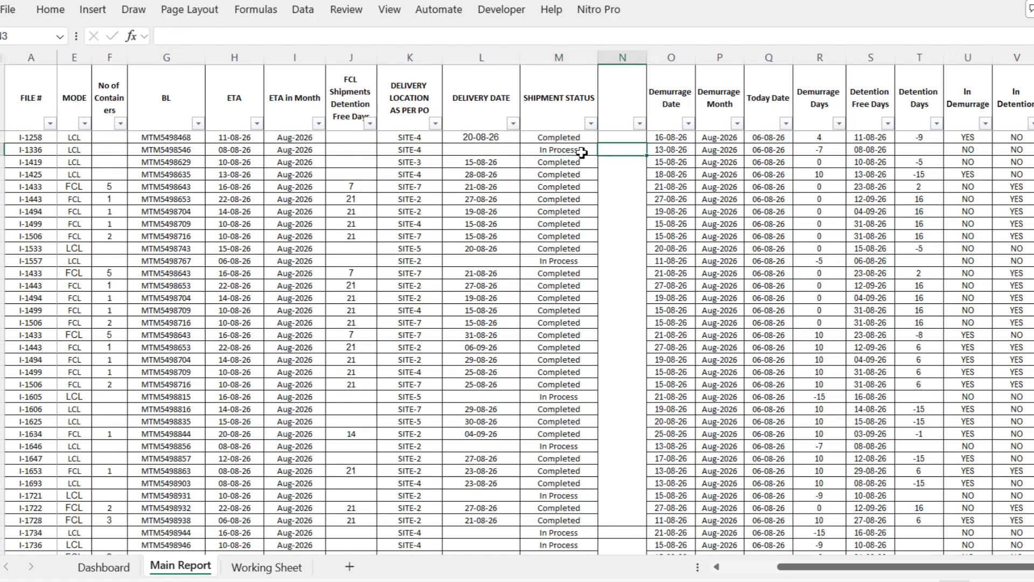
key(shift+Tab)
key(F2)
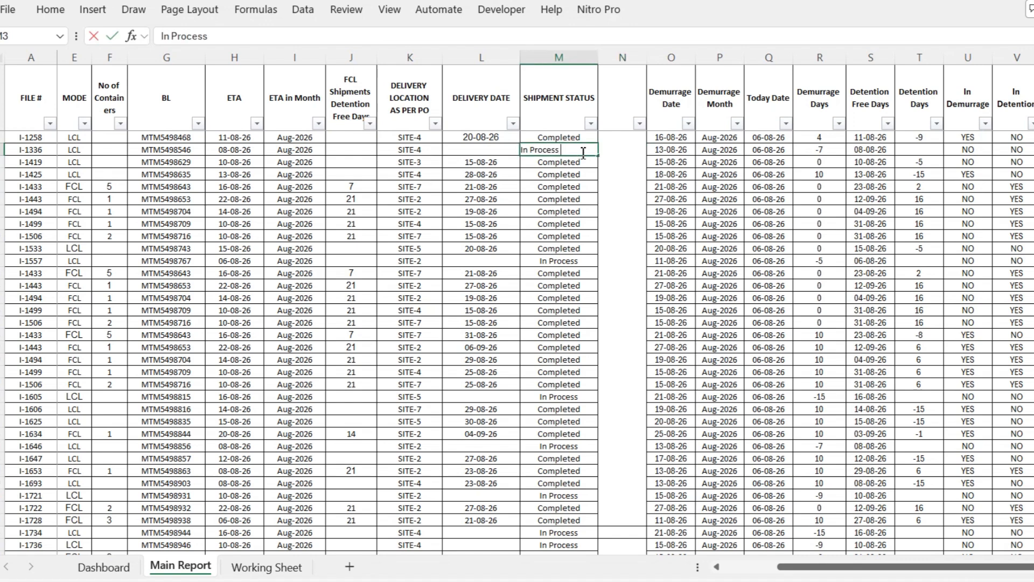
key(Return)
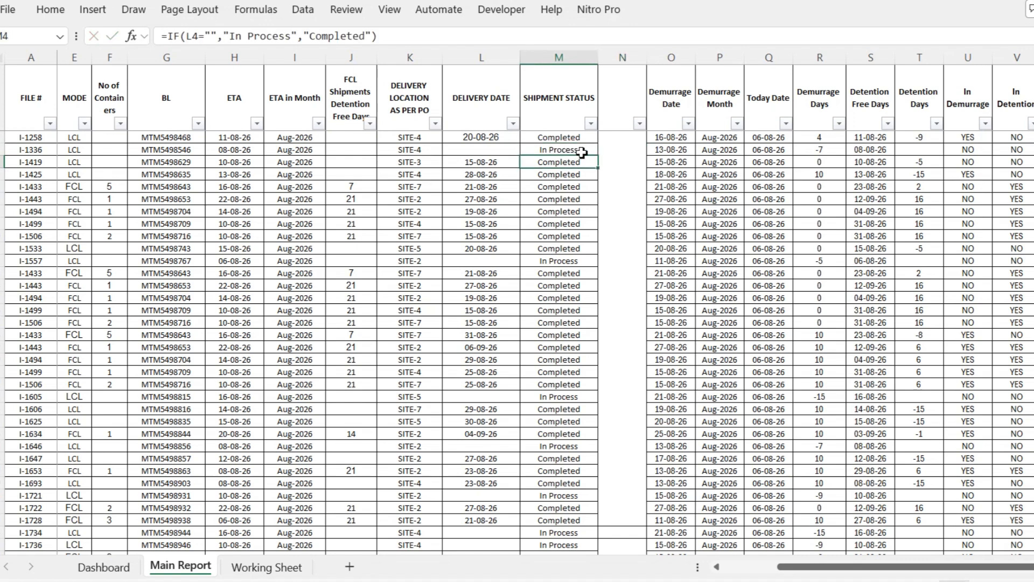
Compare the In process and Completed counts and their COUNTIFS formulas on the Working Sheet.
click(264, 568)
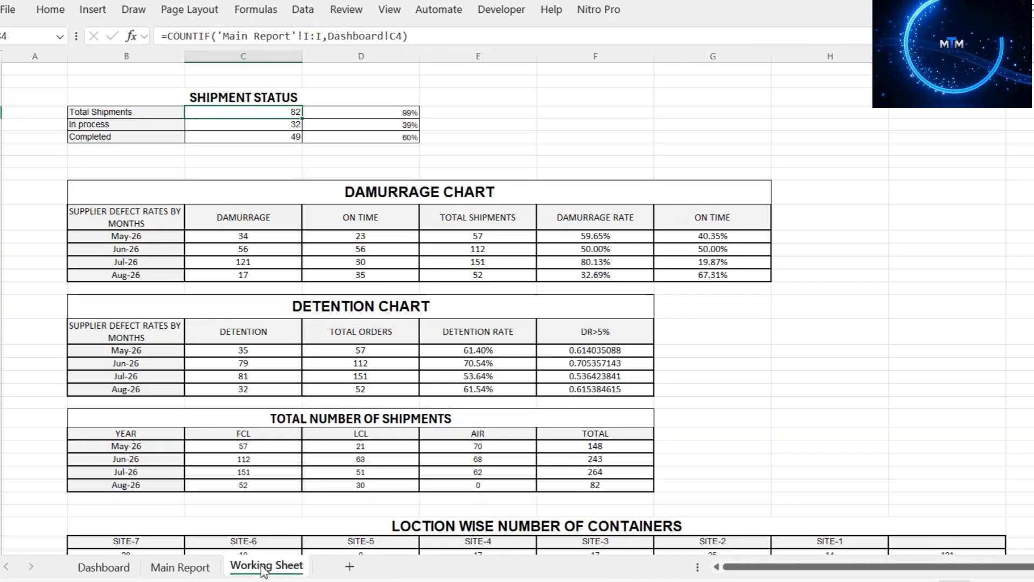
click(279, 123)
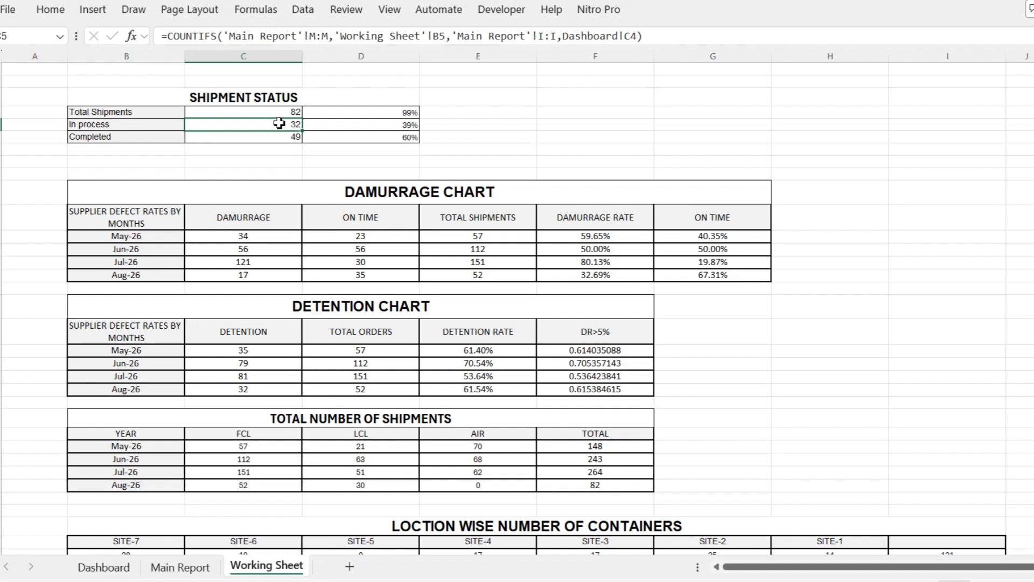
click(289, 138)
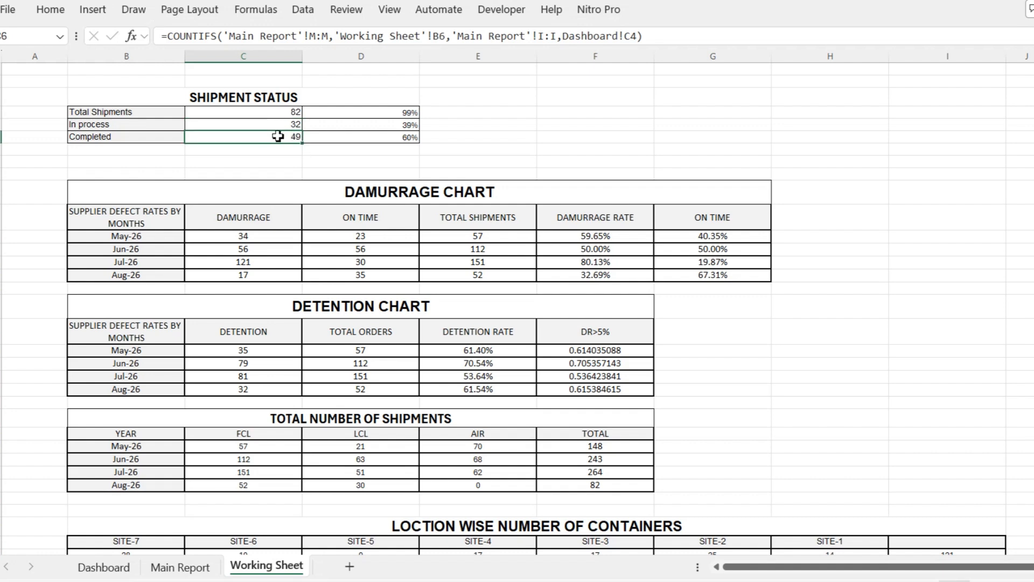
drag(279, 123, 279, 133)
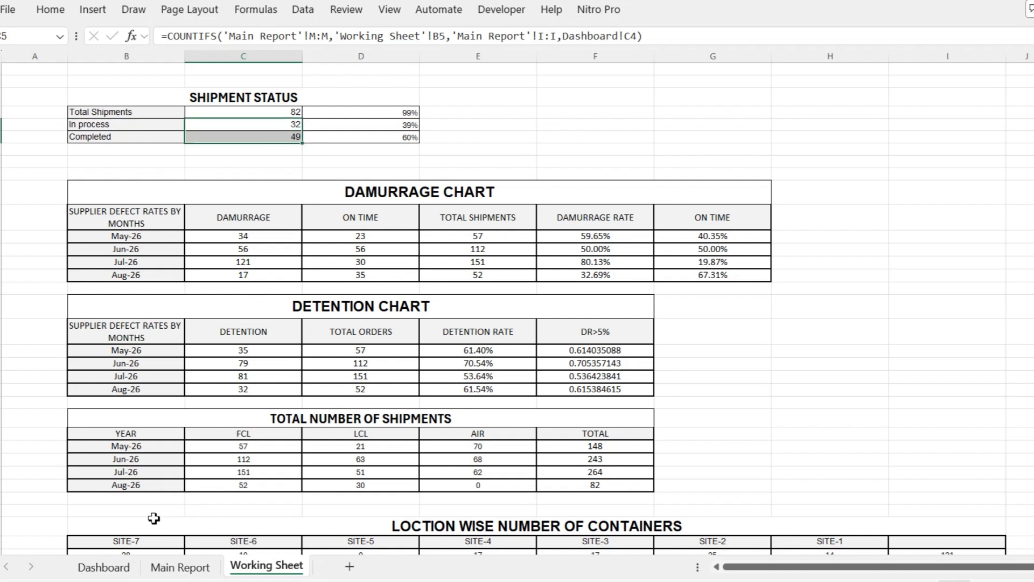
Undo the text entry in M3 on Main Report, restoring its shipment status IF formula.
click(190, 575)
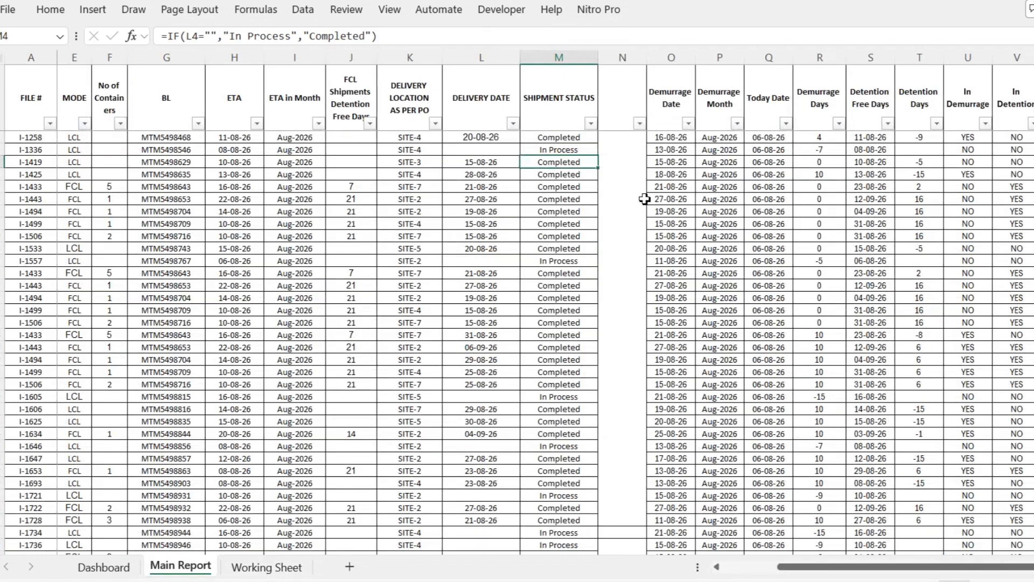
click(587, 154)
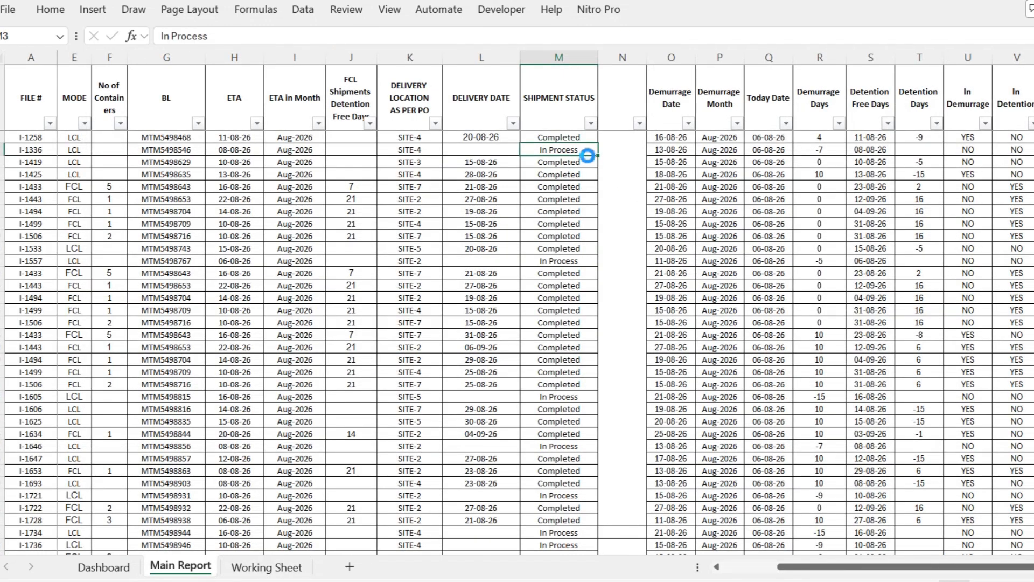
click(585, 150)
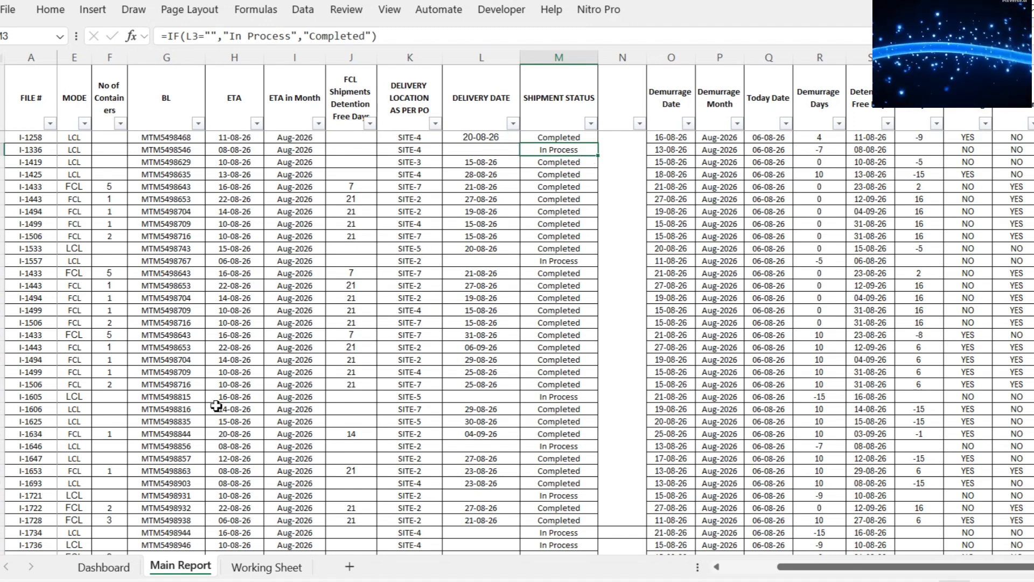
Recheck the Total Shipments and In process formulas on the Working Sheet, and select the status counts C5:C6.
click(266, 565)
click(282, 124)
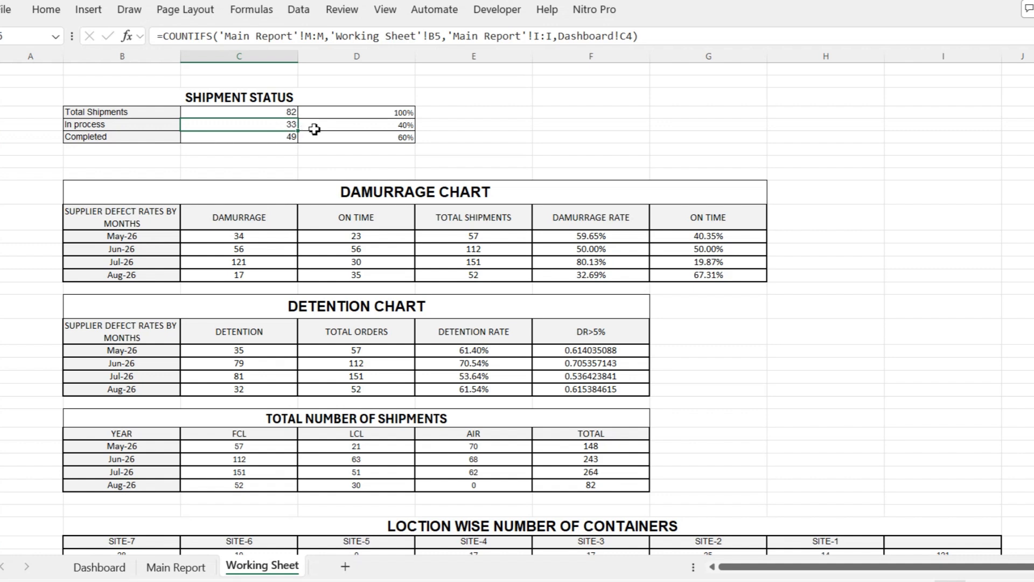
key(Up)
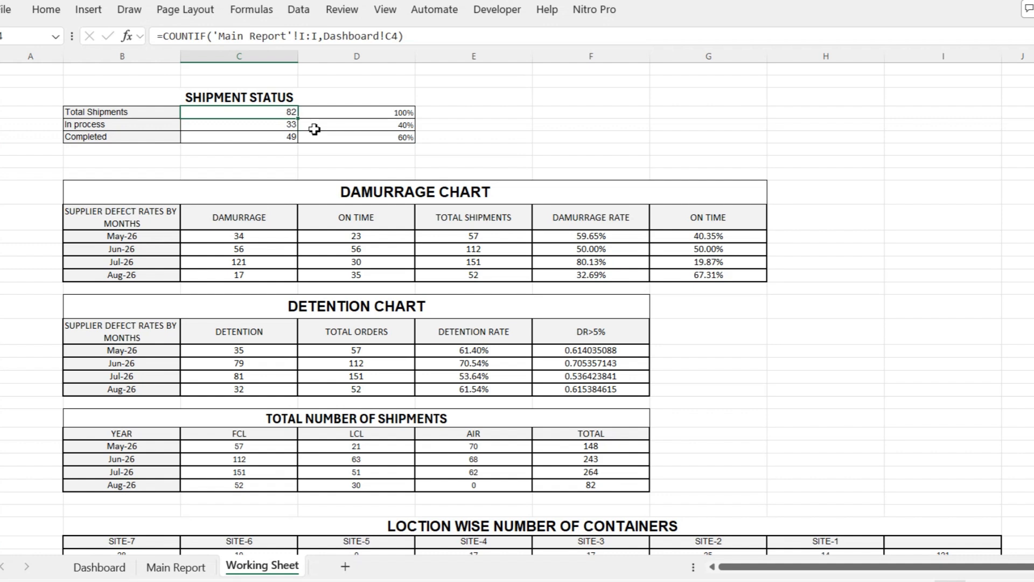
key(Down)
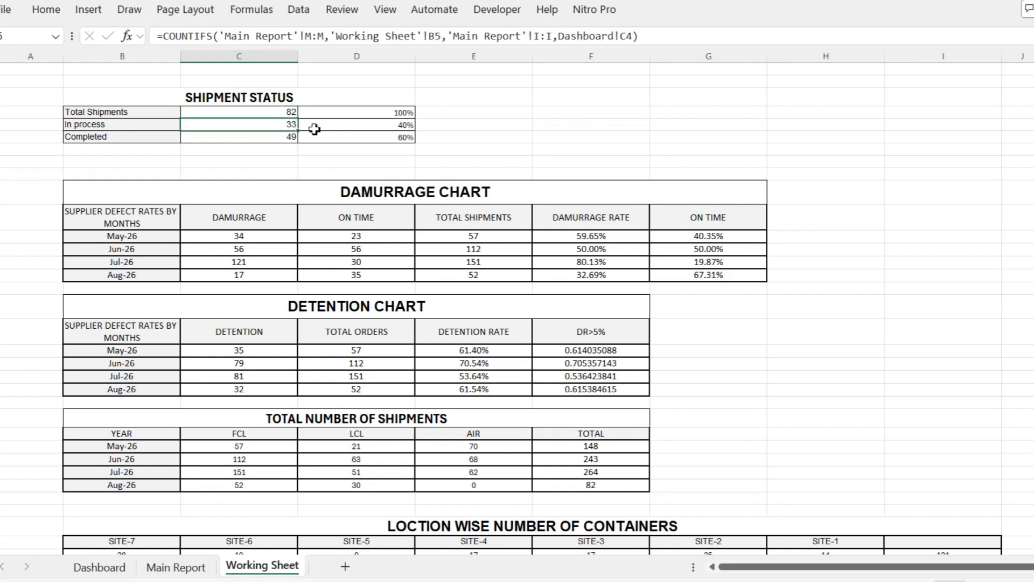
key(shift+Down)
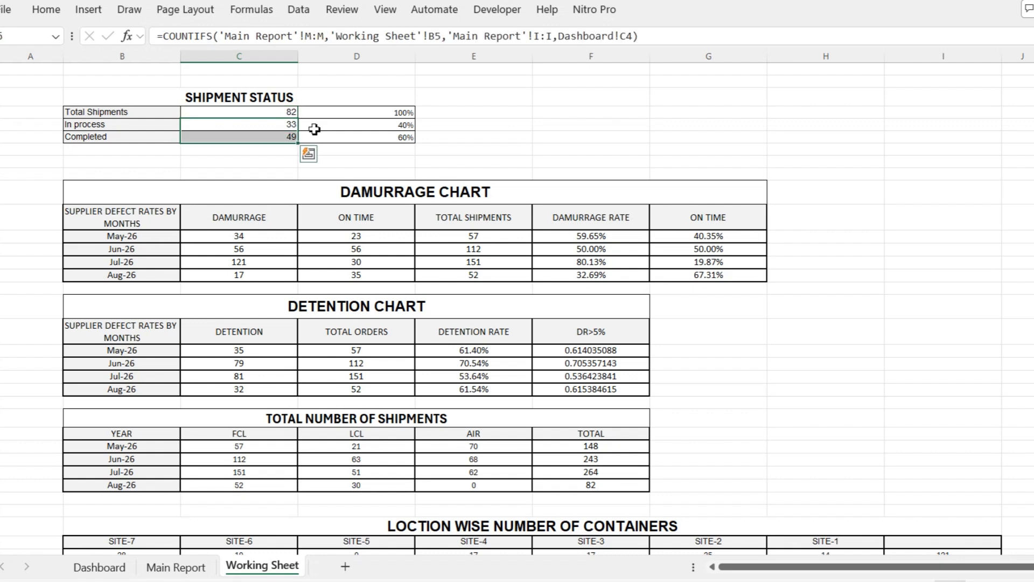
Examine the percentage formulas in D4:D6 of the SHIPMENT STATUS table and how the In process and Completed shares relate to the total.
key(shift+Up)
key(Down)
key(Up)
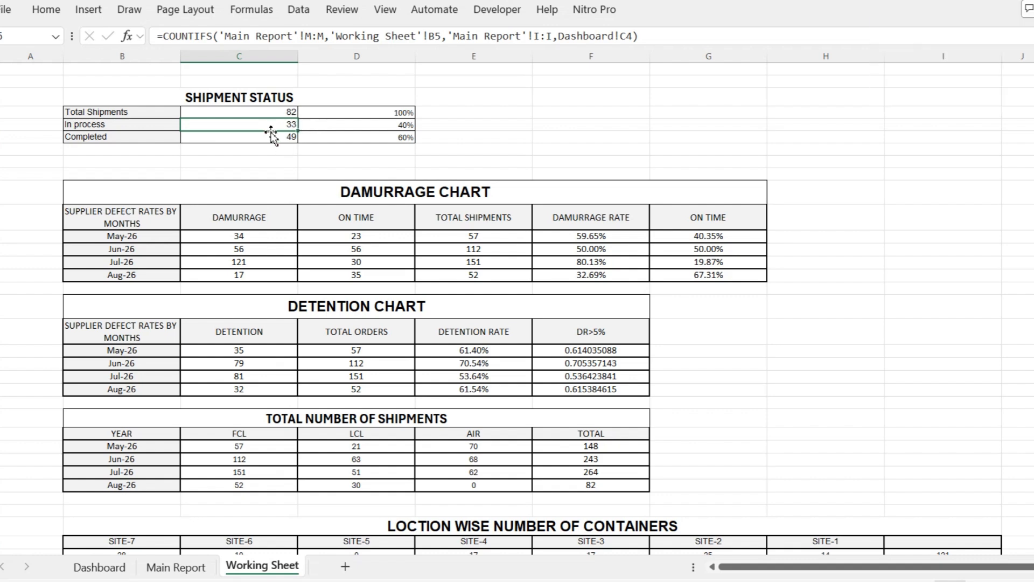
click(379, 115)
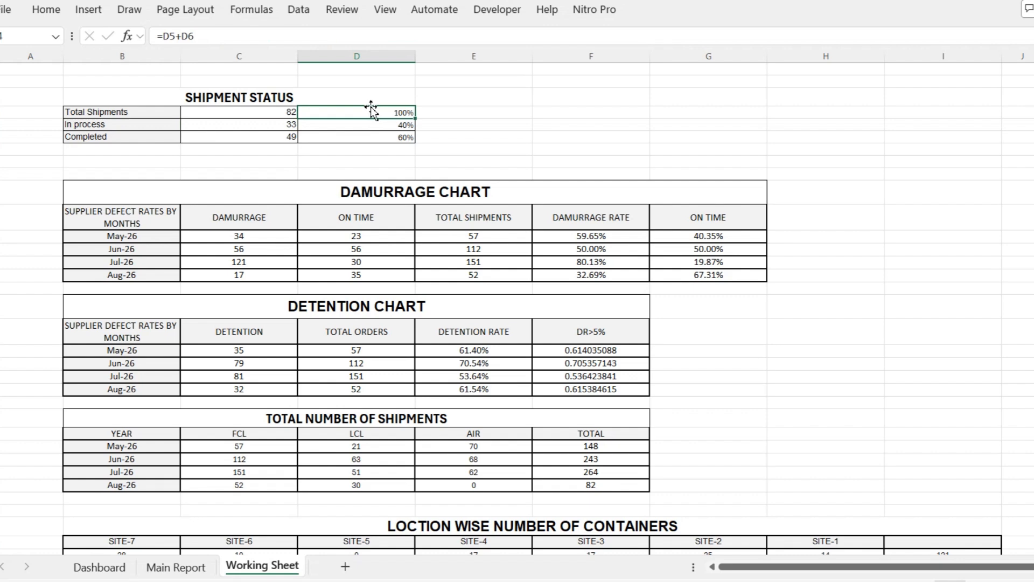
double_click(372, 110)
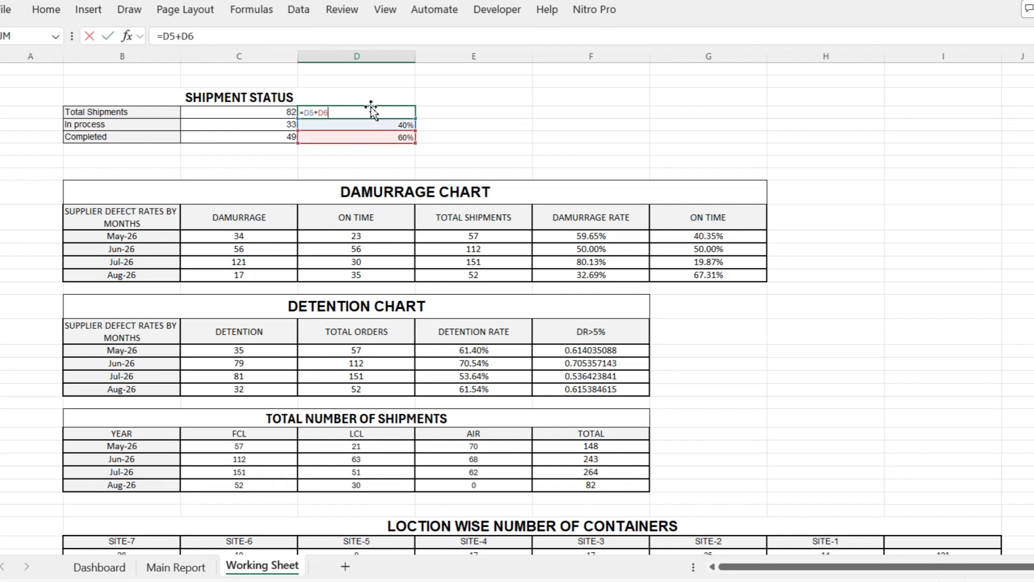
key(Return)
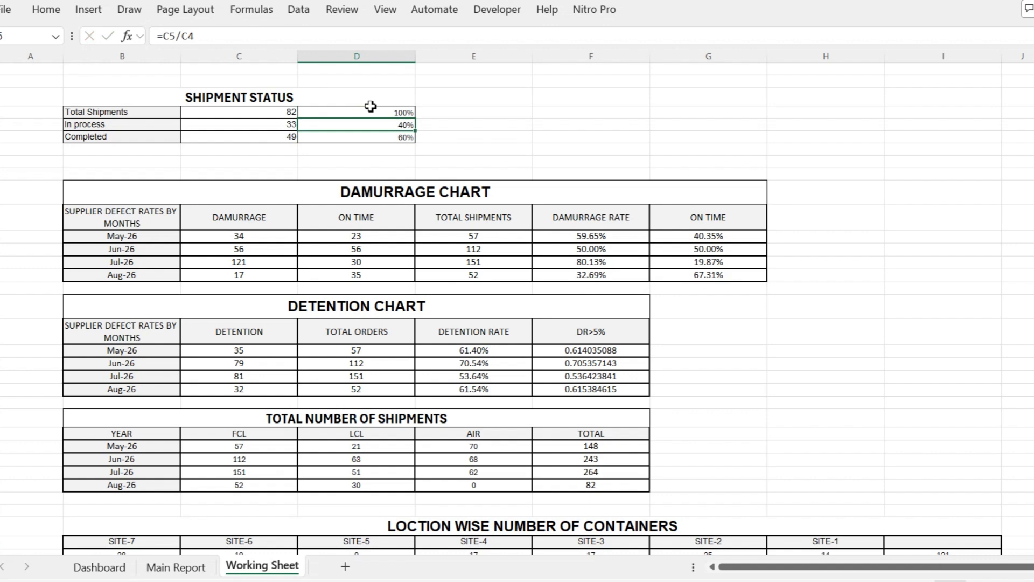
key(F2)
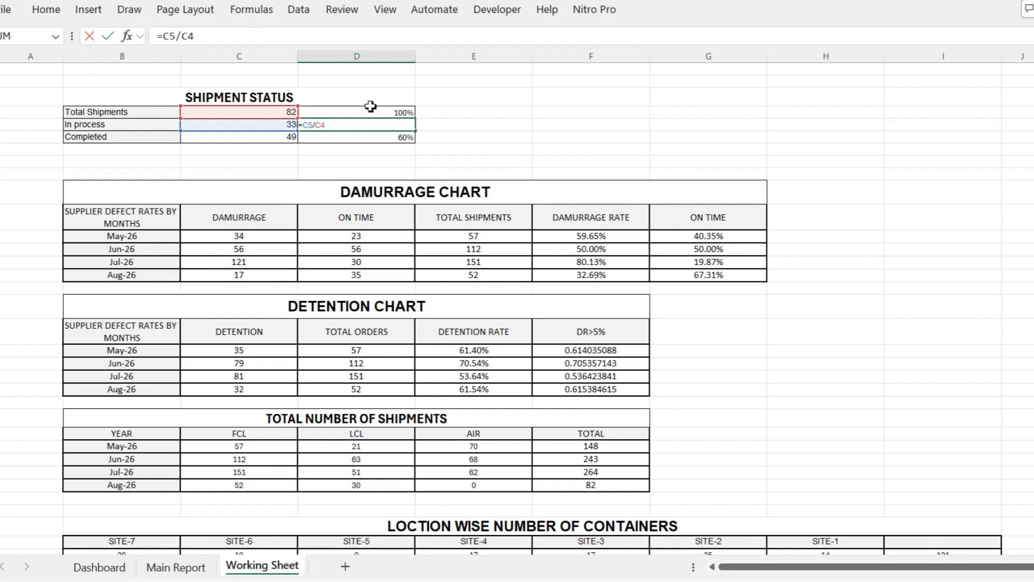
key(Return)
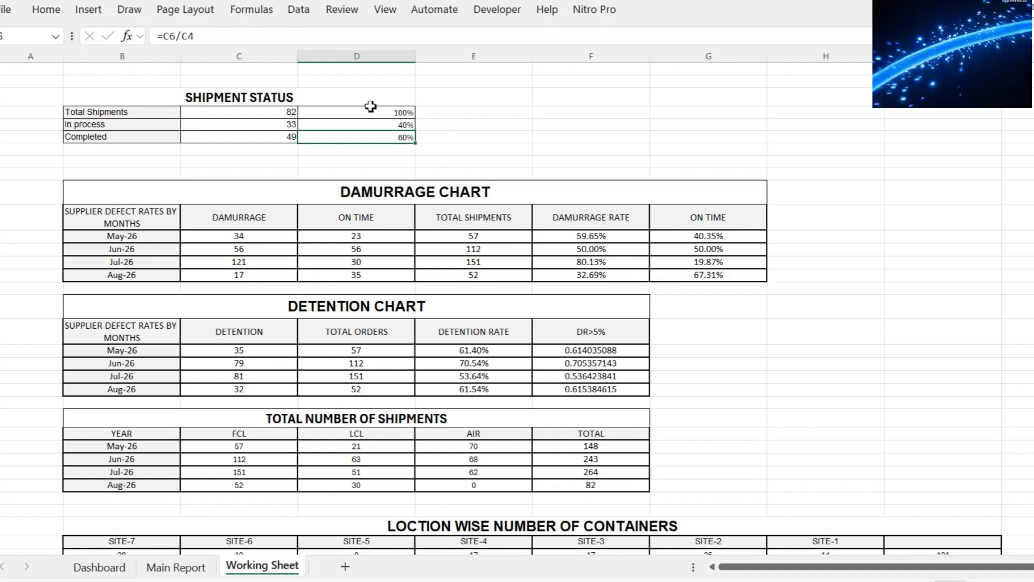
key(F2)
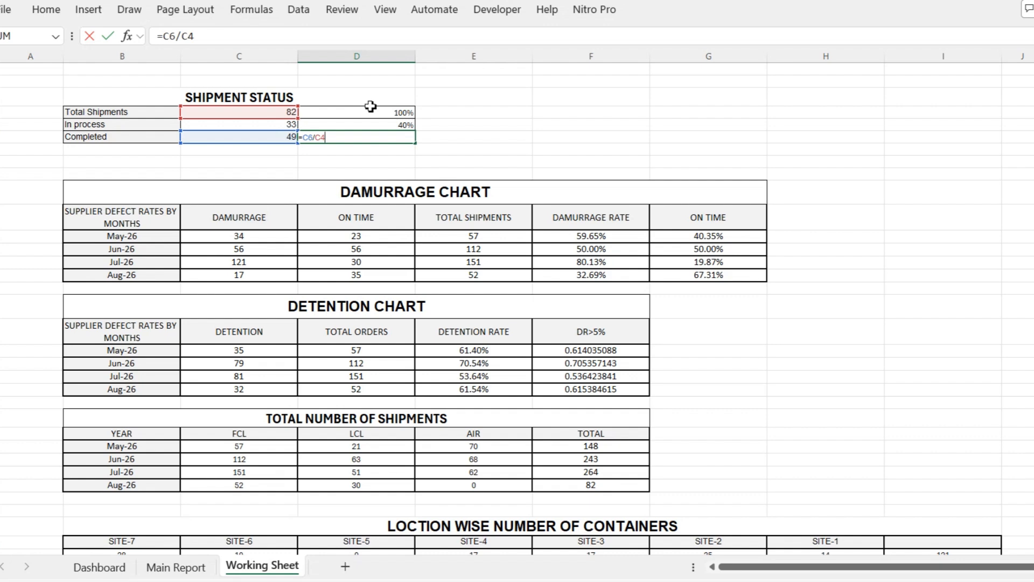
key(Return)
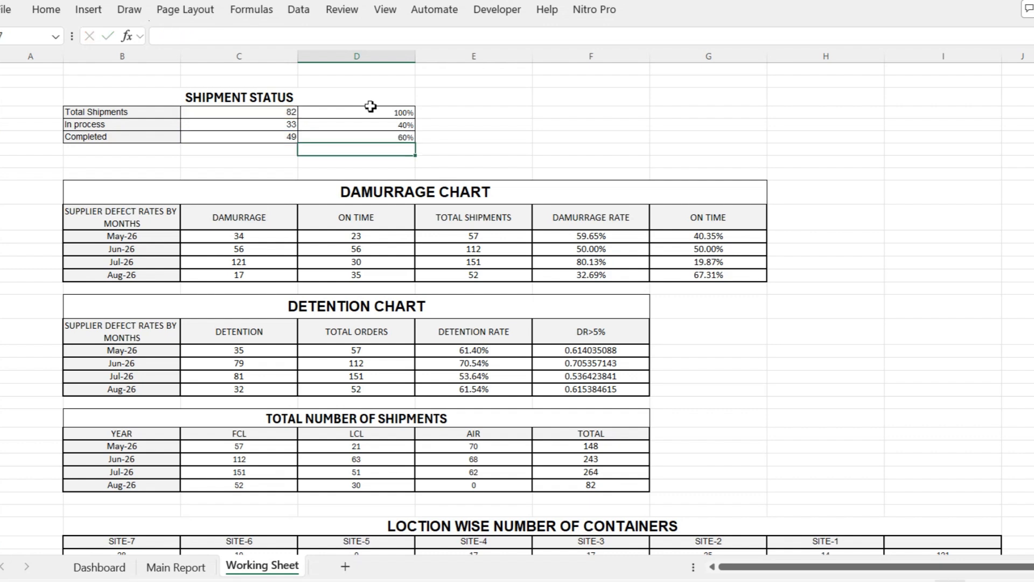
drag(401, 127, 406, 138)
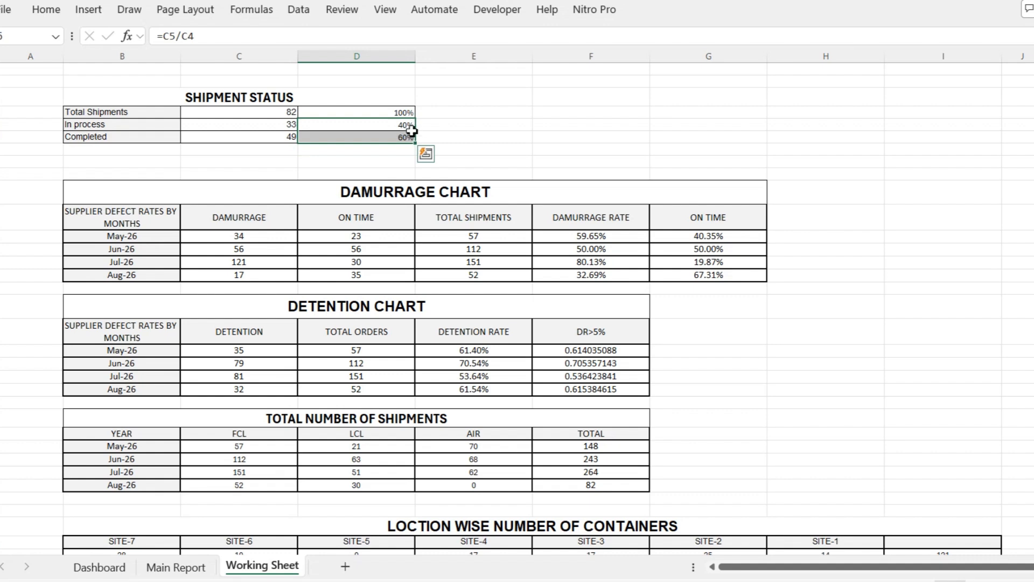
click(403, 113)
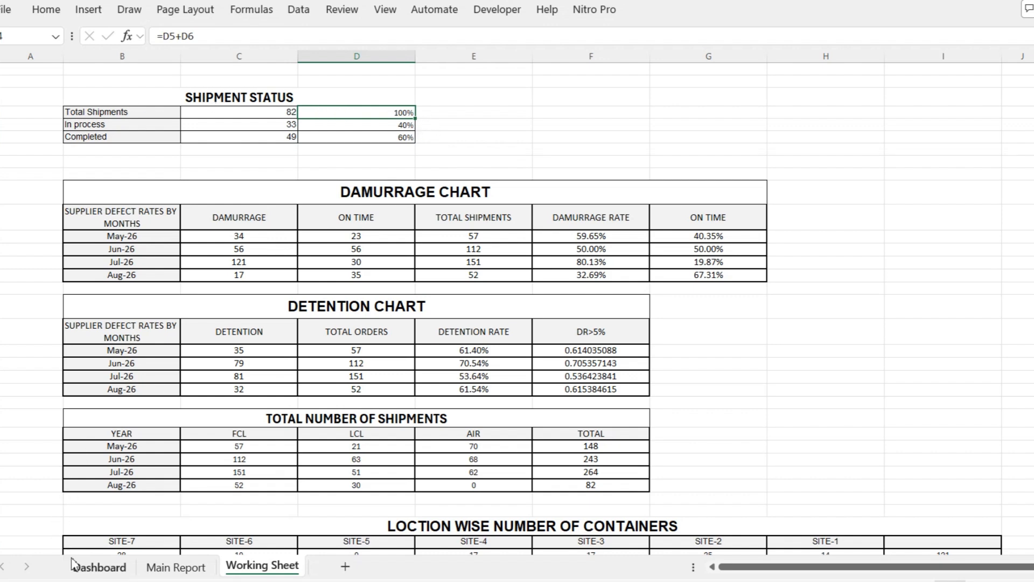
Compare the shipment status doughnut on the Dashboard with the status percentages on the Working Sheet.
click(94, 566)
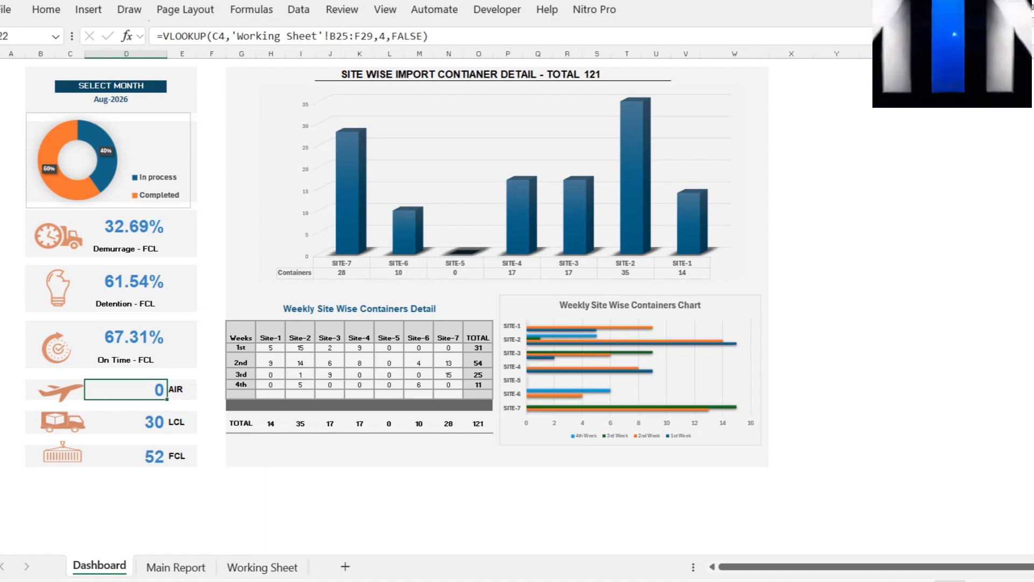
click(262, 567)
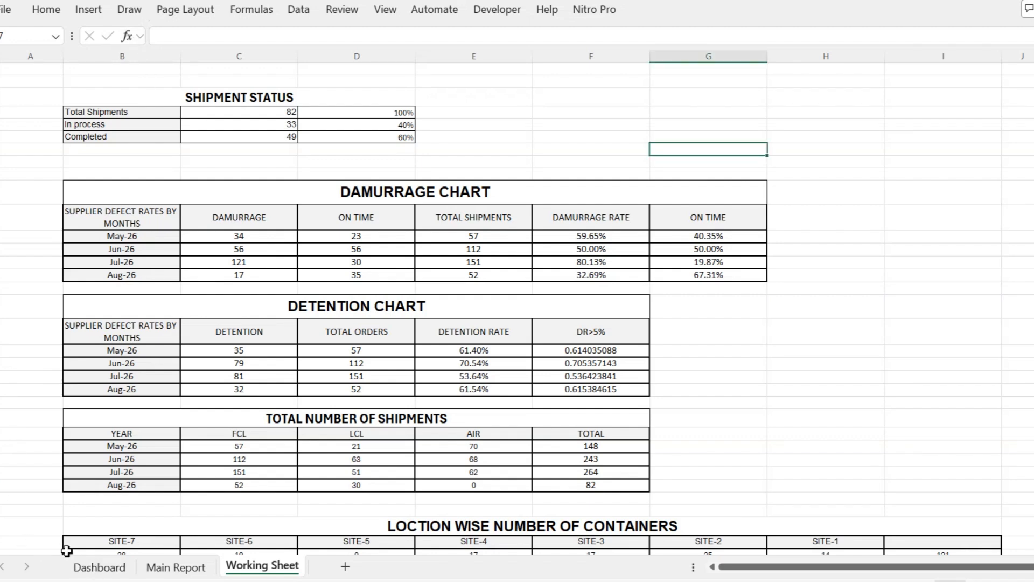
click(99, 567)
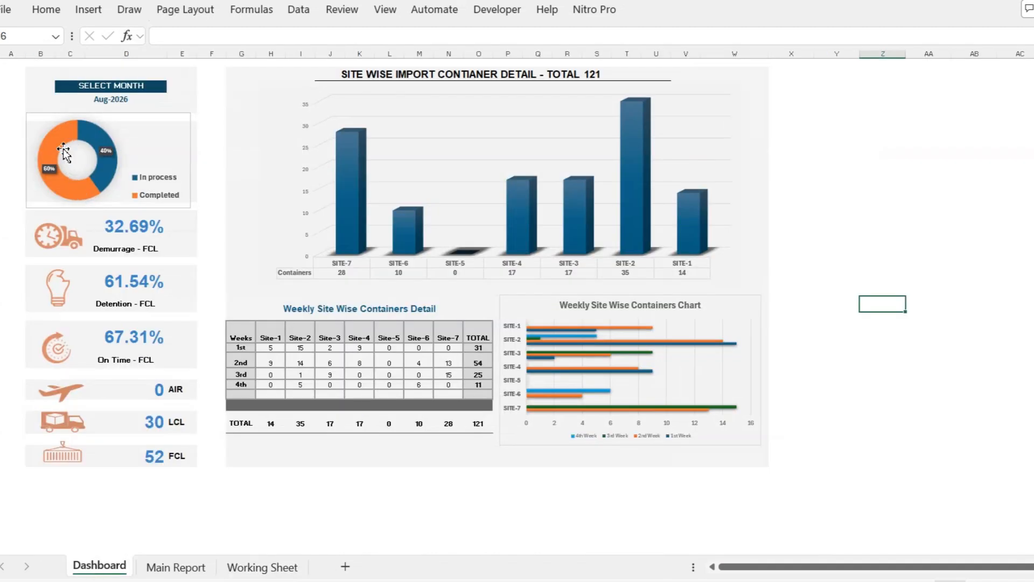
click(248, 570)
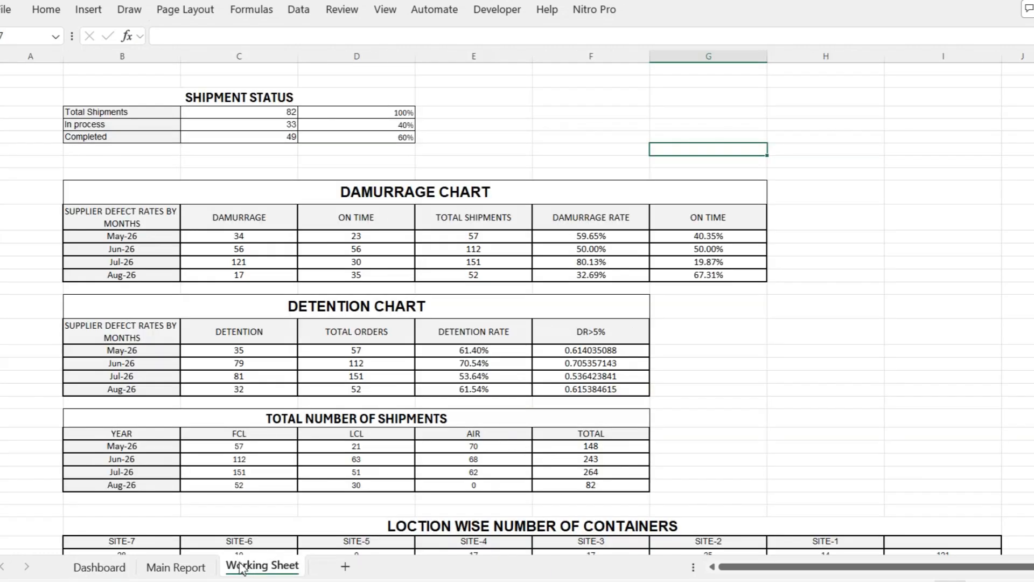
Insert a doughnut chart from the In process and Completed labels in B5:B6 and their percentages in D5:D6.
drag(153, 125, 154, 139)
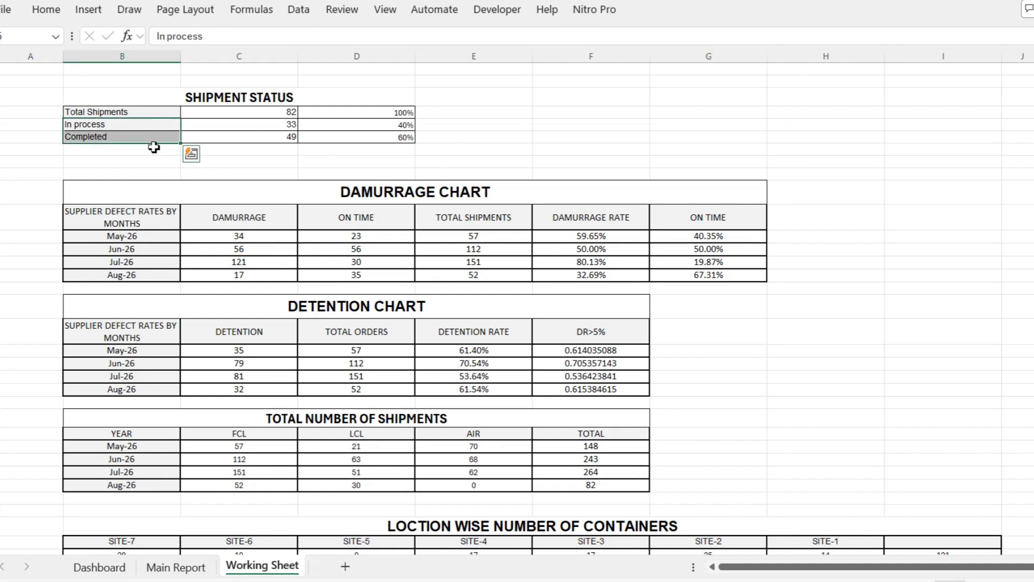
mouse_move(398, 121)
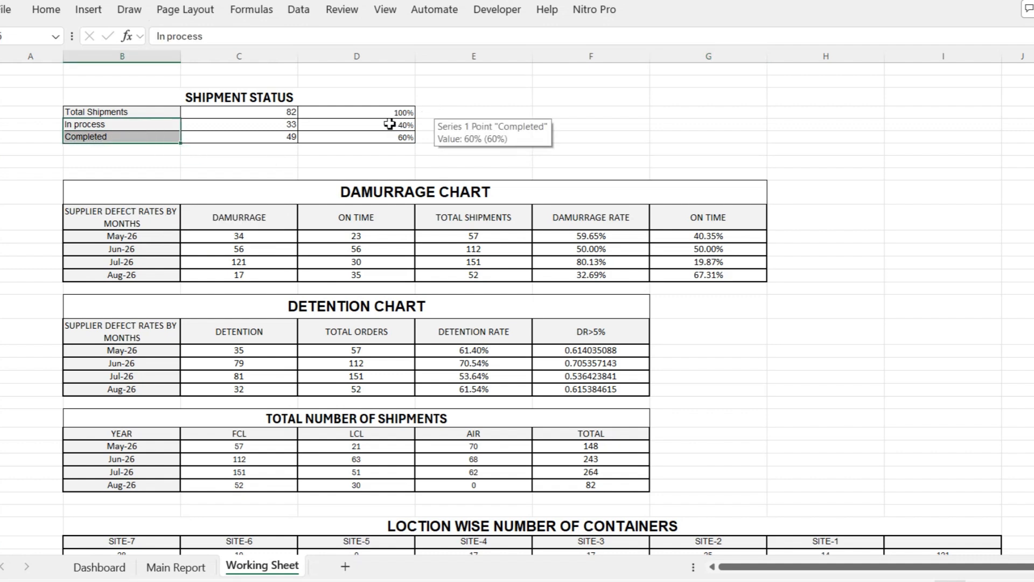
drag(389, 124, 389, 135)
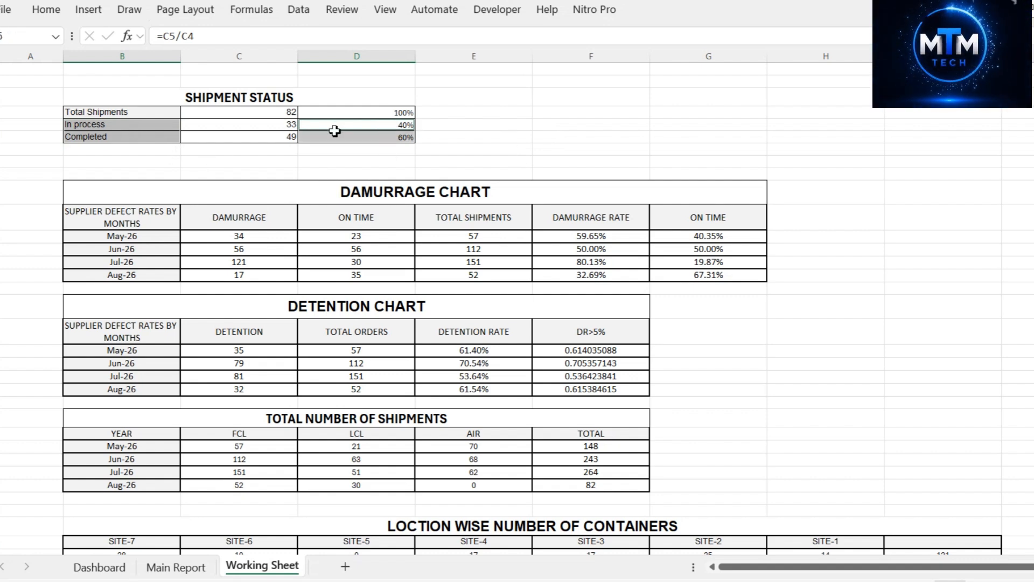
click(89, 11)
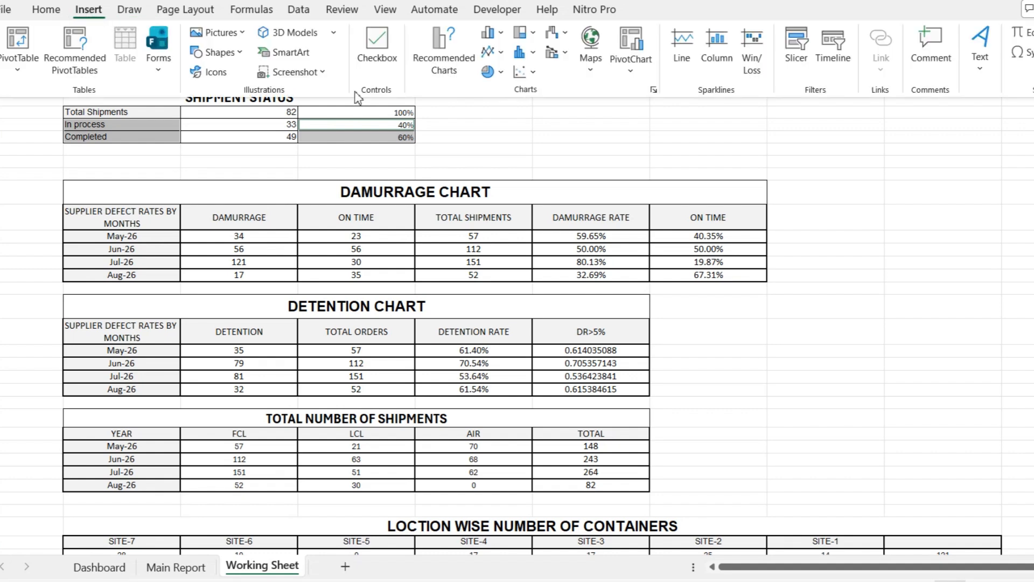
click(502, 73)
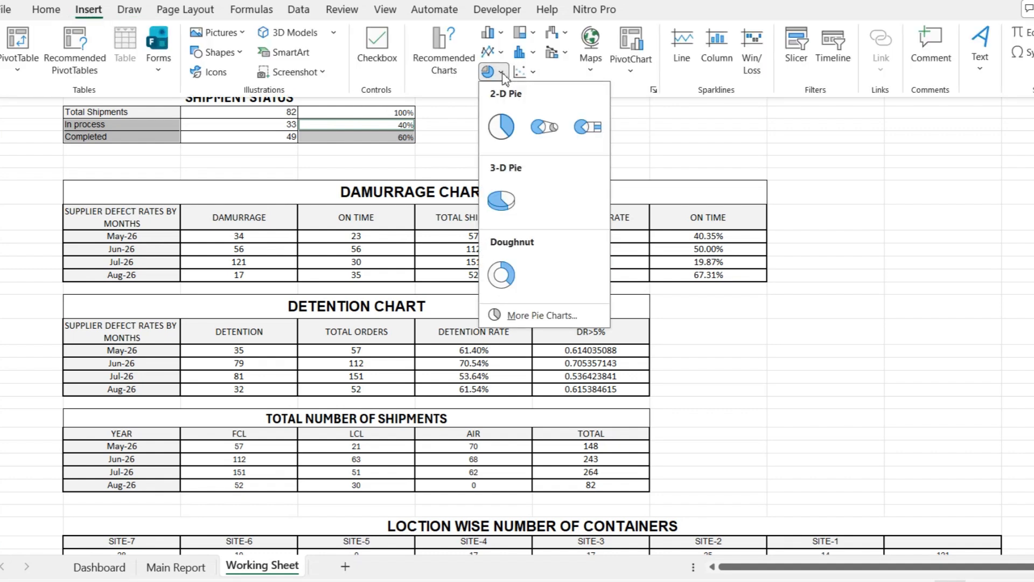
click(503, 277)
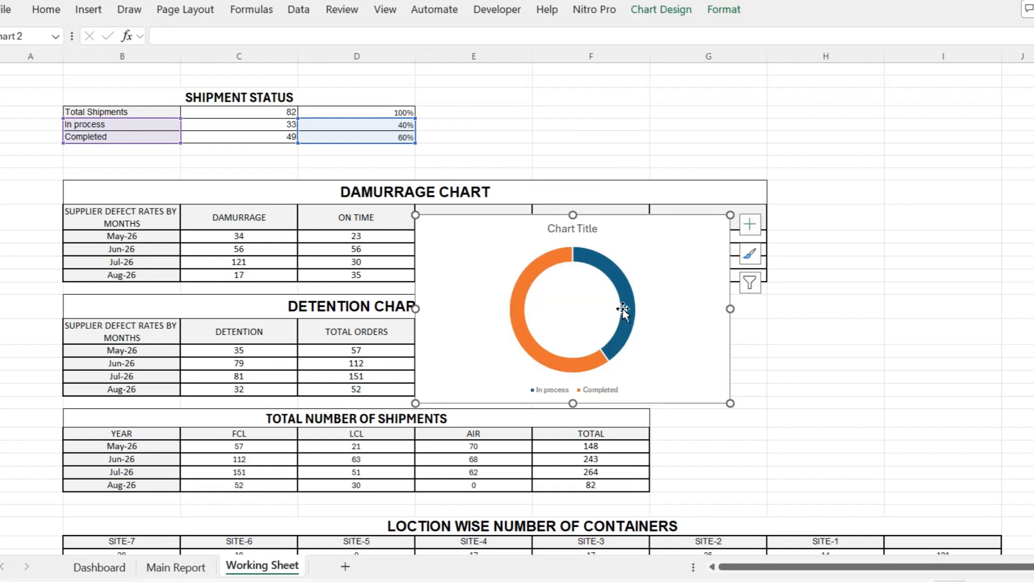
Apply the third chart style, with a grey gradient background and dark percentage labels, to the doughnut chart and delete its title.
click(624, 310)
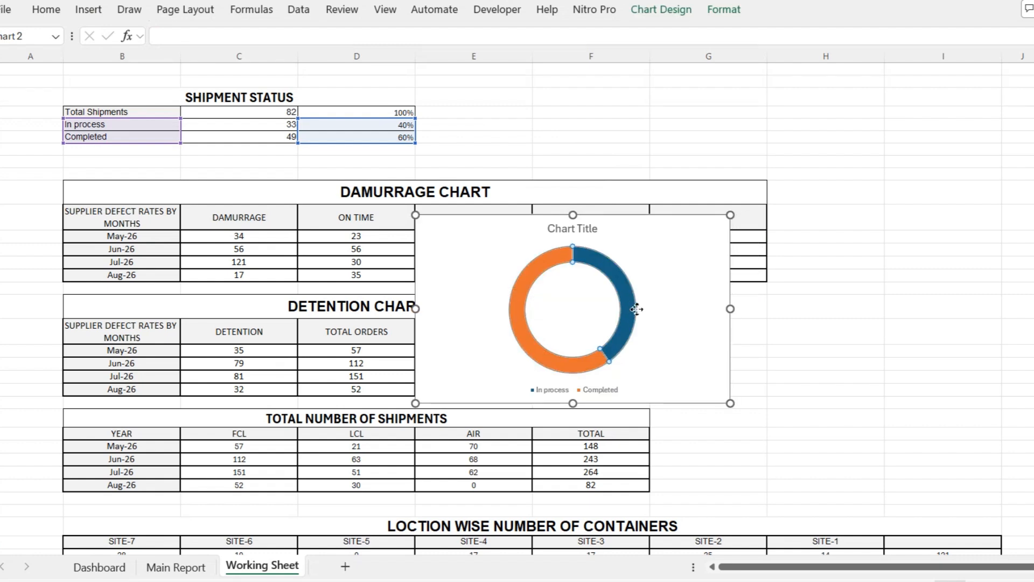
click(651, 332)
click(651, 330)
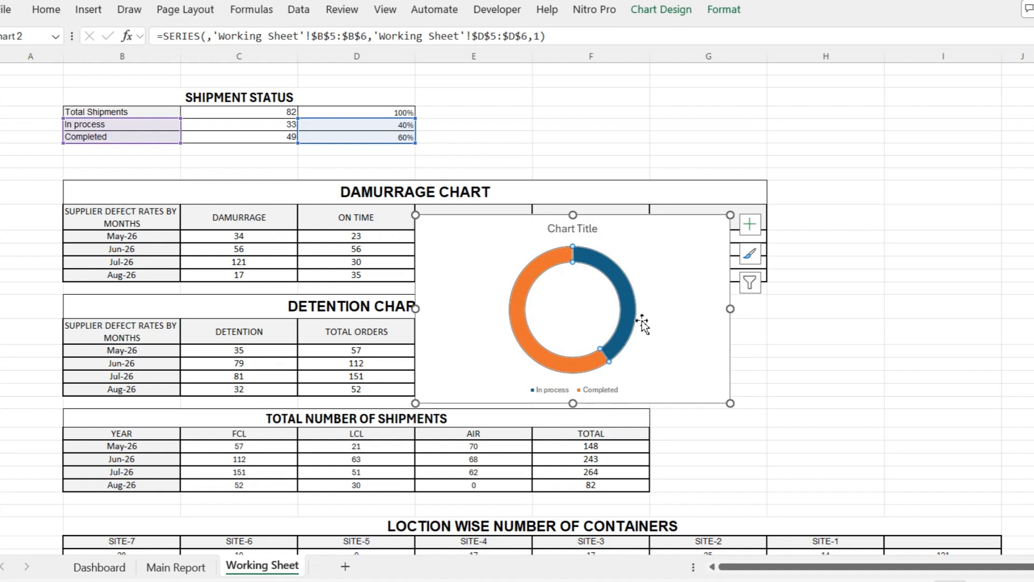
click(673, 12)
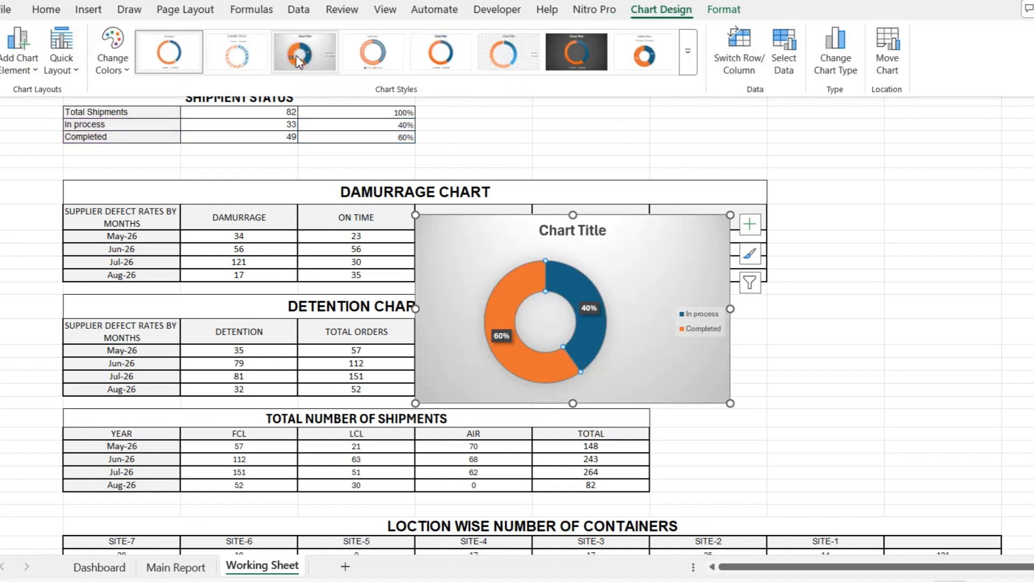
click(295, 54)
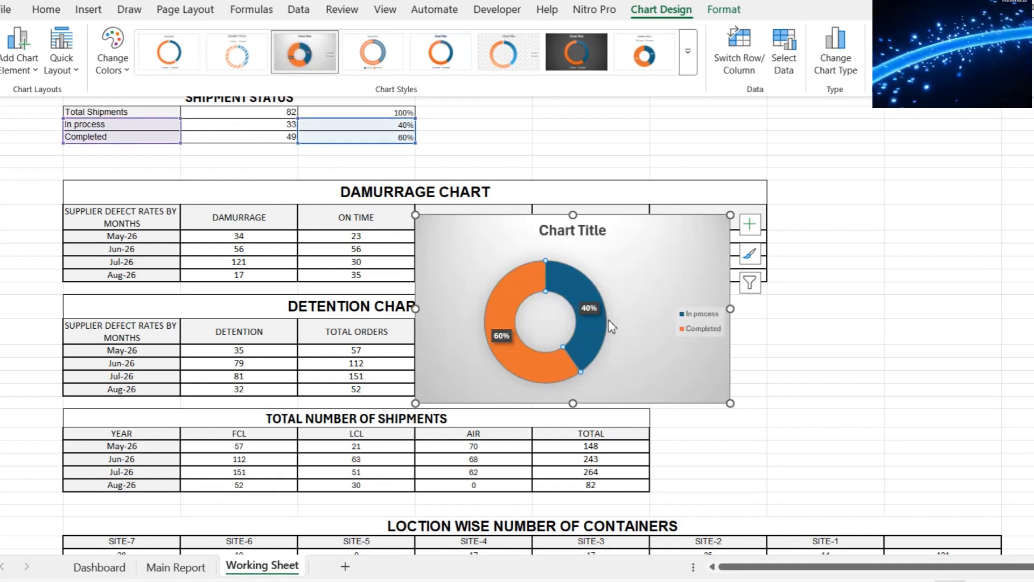
click(596, 233)
key(Delete)
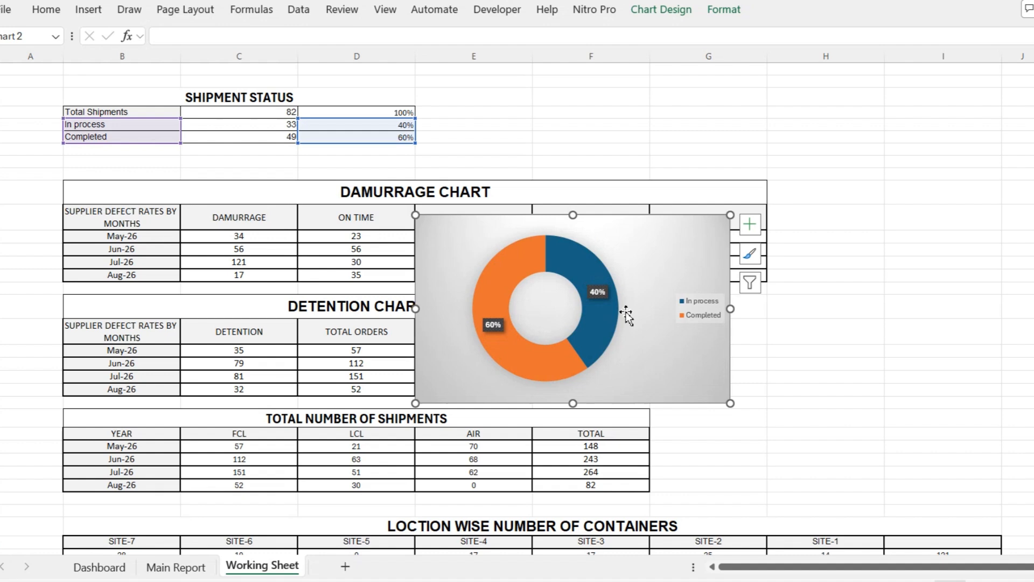
Narrow the doughnut chart to about 4.14 inches wide and place its legend just beside the ring's lower right edge.
click(707, 299)
drag(705, 296, 637, 362)
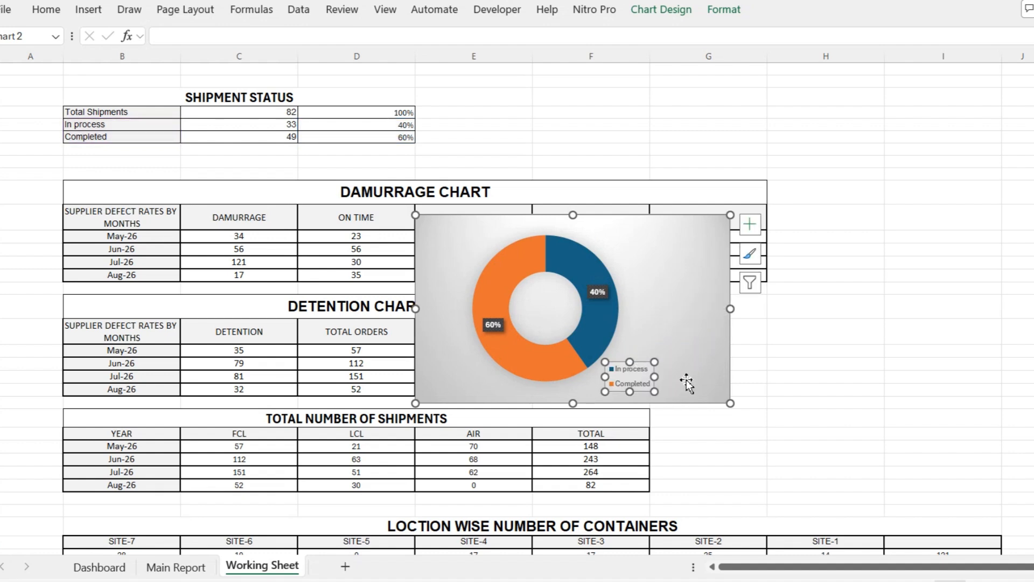
drag(731, 309, 676, 309)
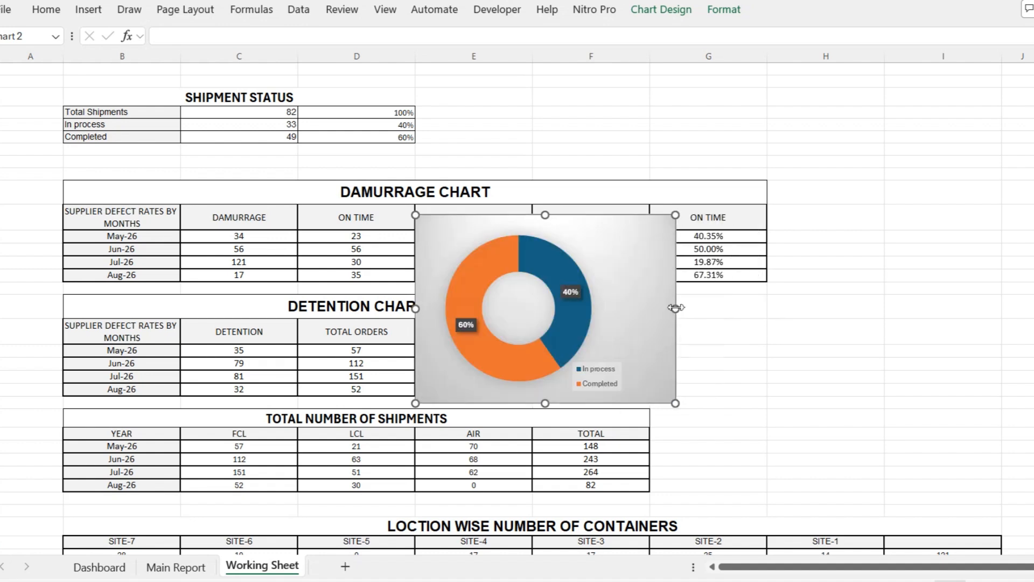
click(609, 366)
drag(633, 380, 619, 364)
click(618, 309)
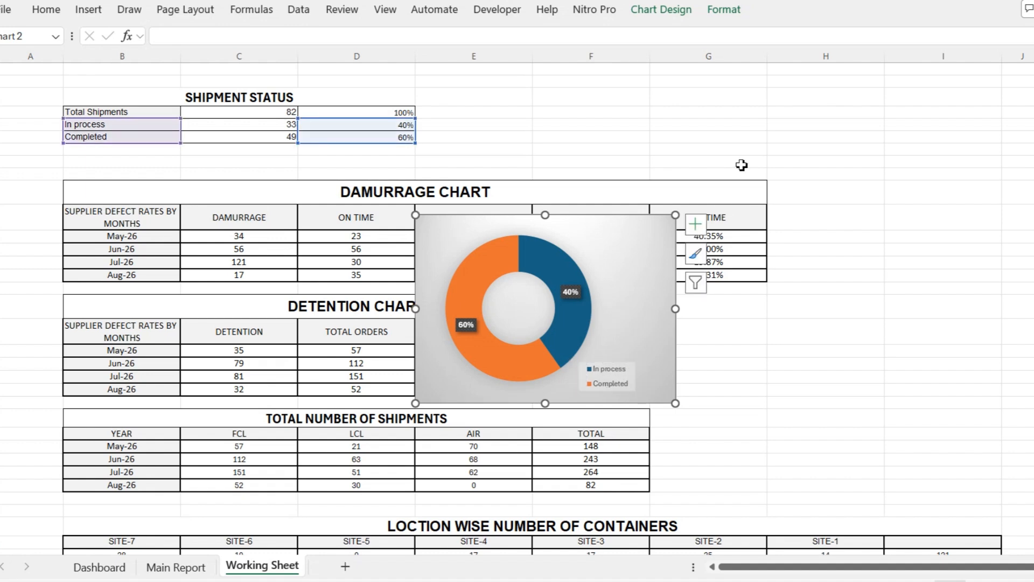
Set the doughnut chart area to No Fill and move the chart to the empty cells beside the DETENTION CHART and TOTAL NUMBER OF SHIPMENTS tables.
click(724, 9)
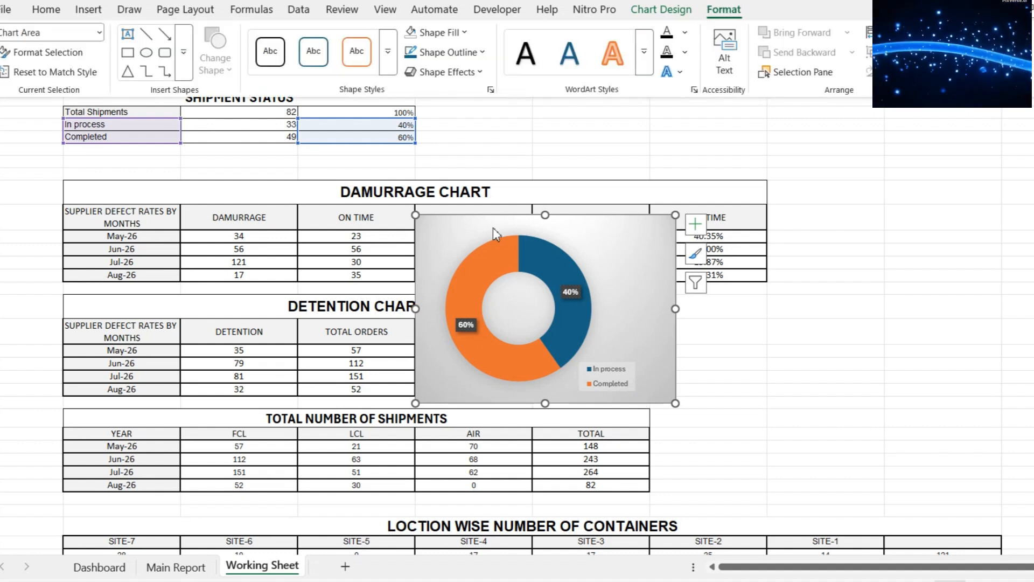
click(465, 32)
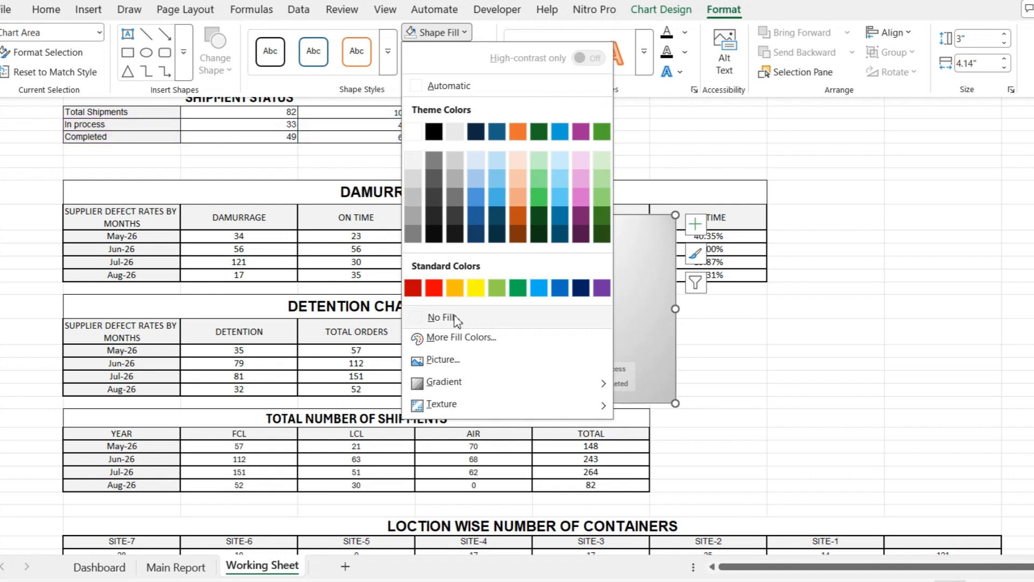
click(457, 318)
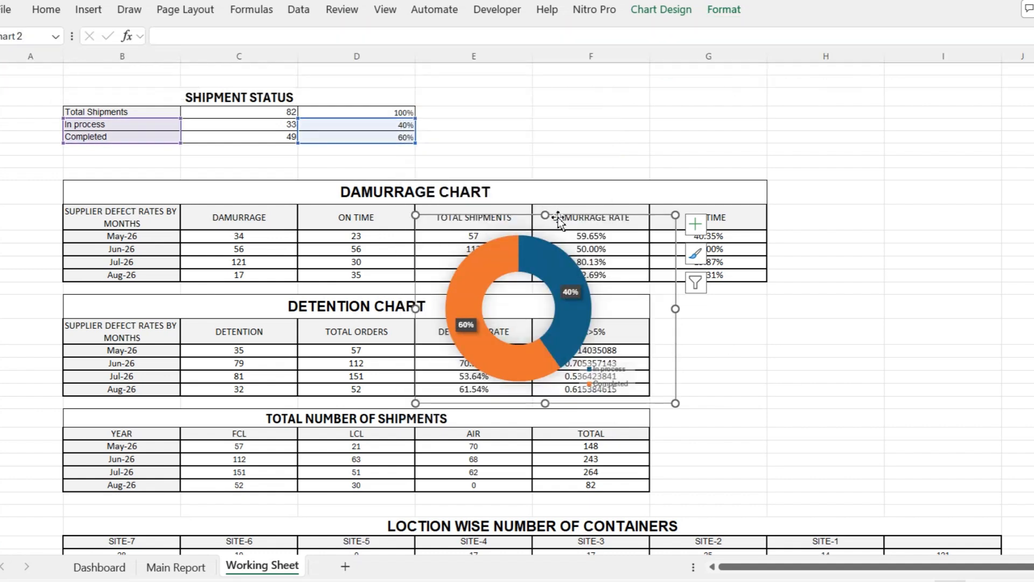
drag(558, 219, 839, 319)
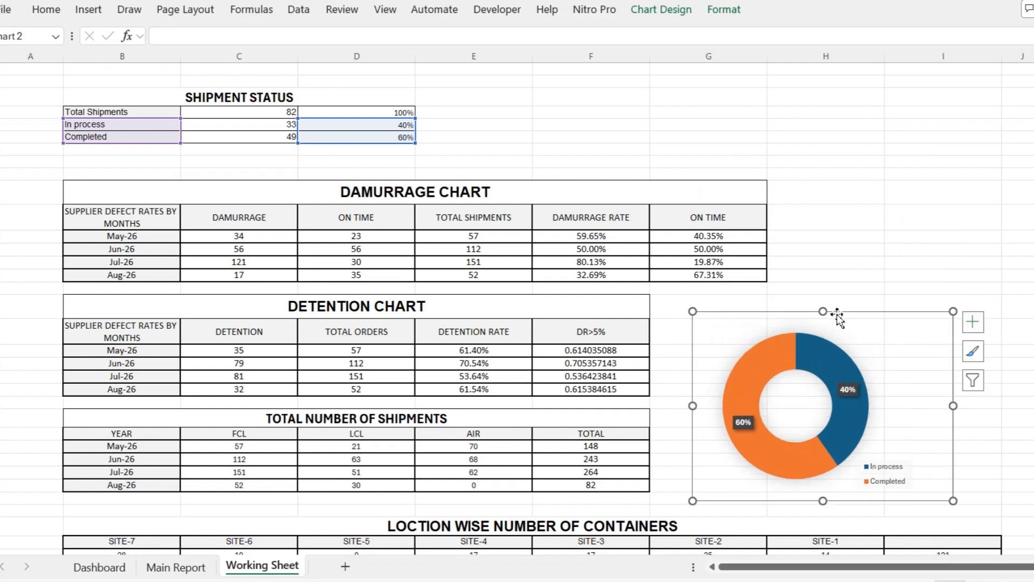
Move the In process/Completed doughnut chart from the Working Sheet to the Dashboard and shrink it beside the existing status doughnut.
key(ctrl+x)
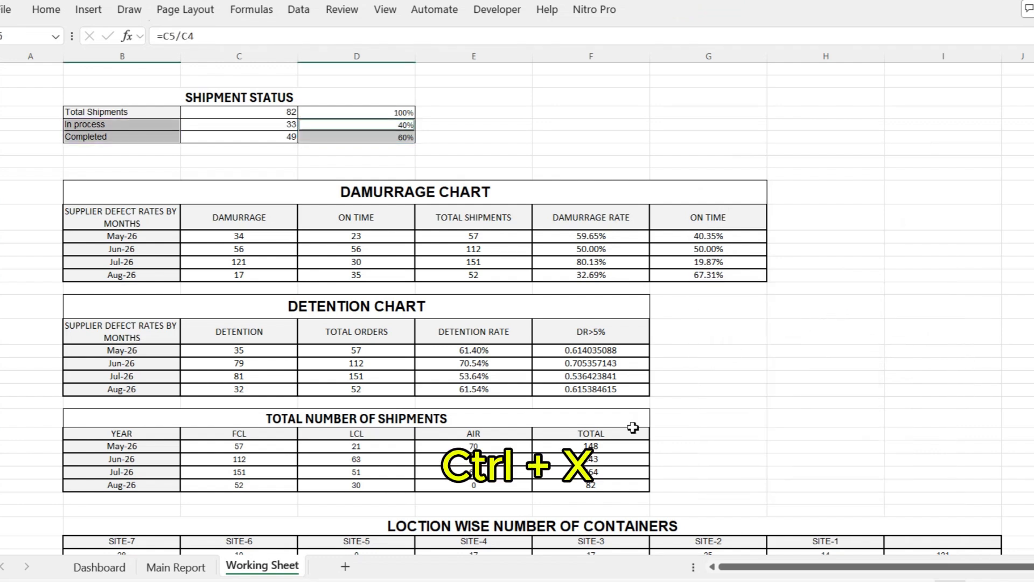
click(100, 567)
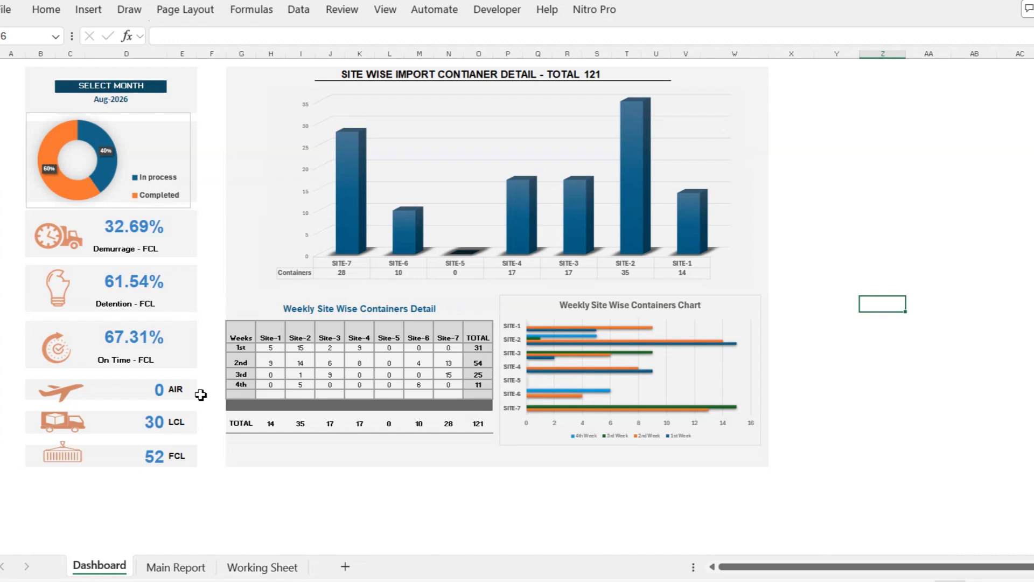
click(212, 180)
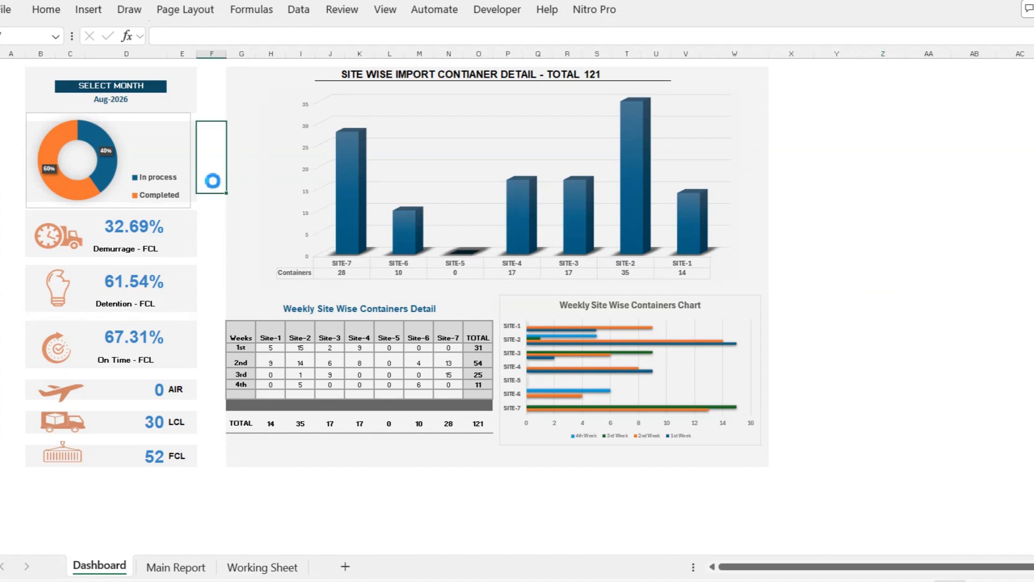
key(ctrl+v)
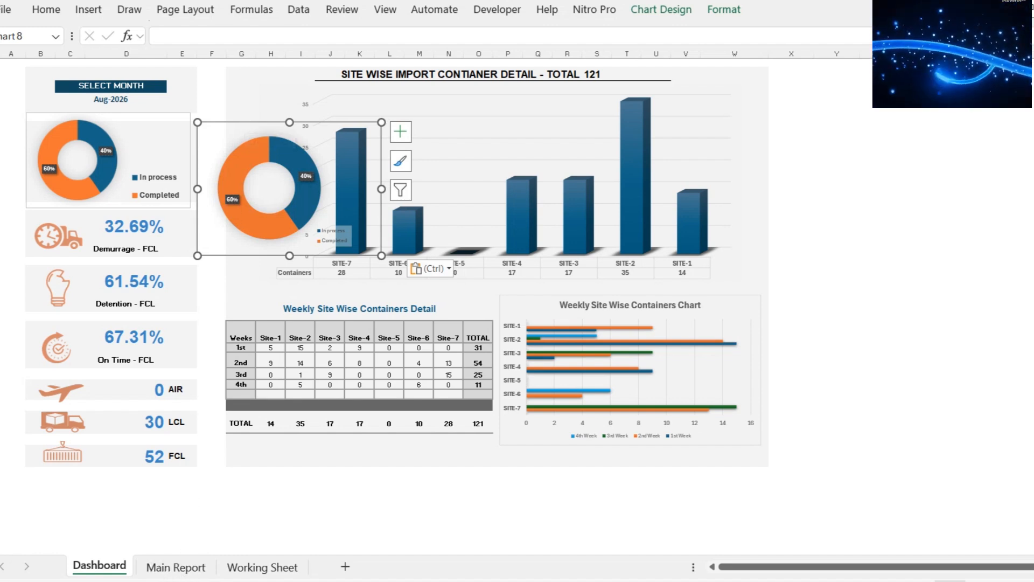
drag(271, 123, 232, 102)
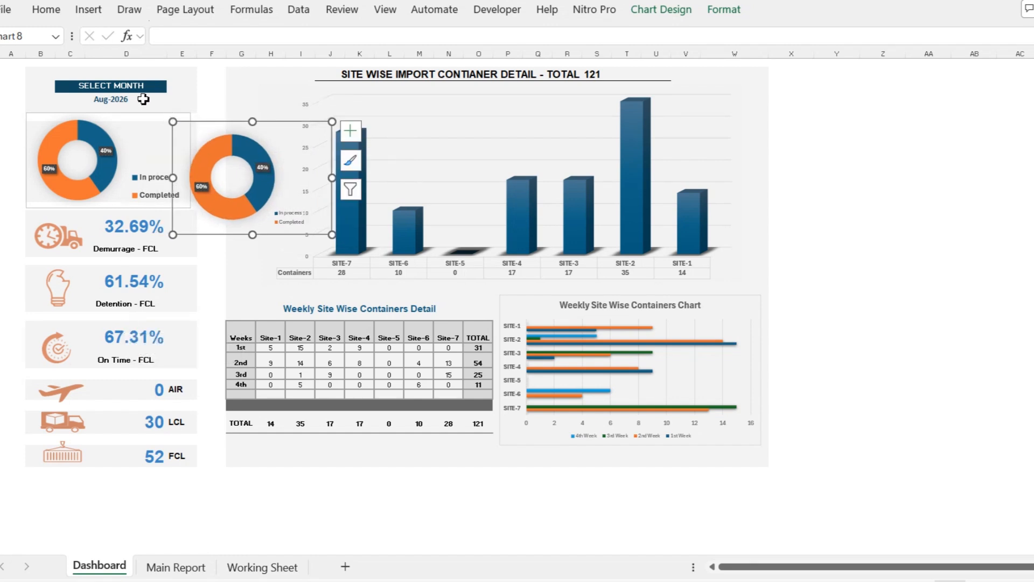
Select Jun-26 as the Dashboard month to compare how both doughnut charts respond.
click(162, 101)
click(173, 101)
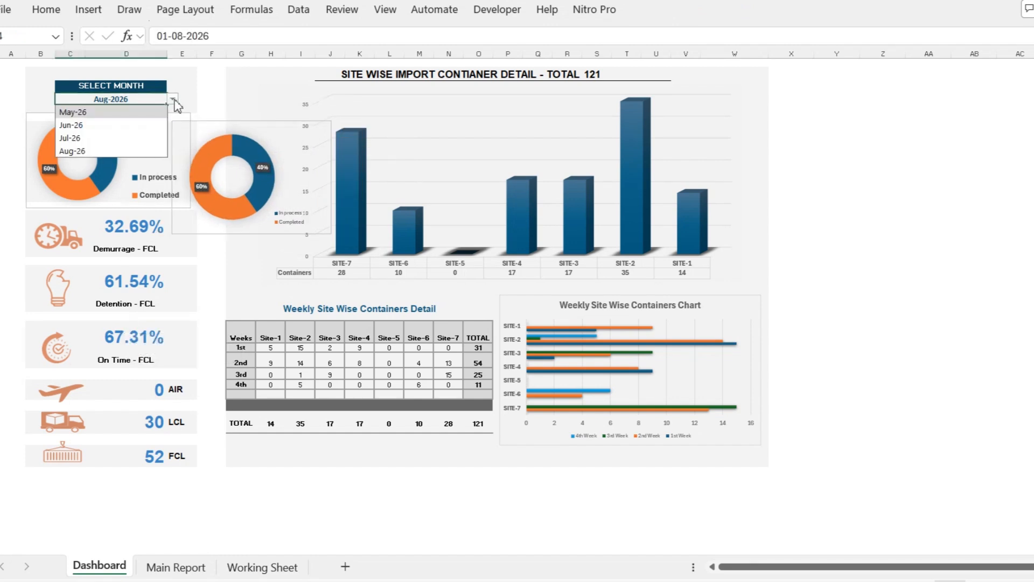
click(102, 125)
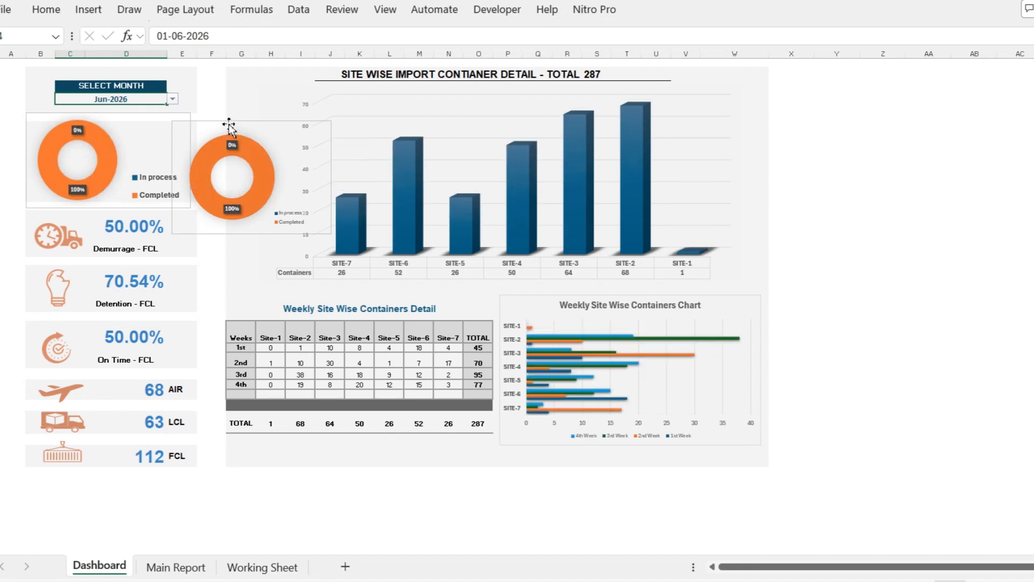
Delete the pasted doughnut chart that overlaps the site-wise container column chart, keeping the original status doughnut.
drag(247, 125, 289, 111)
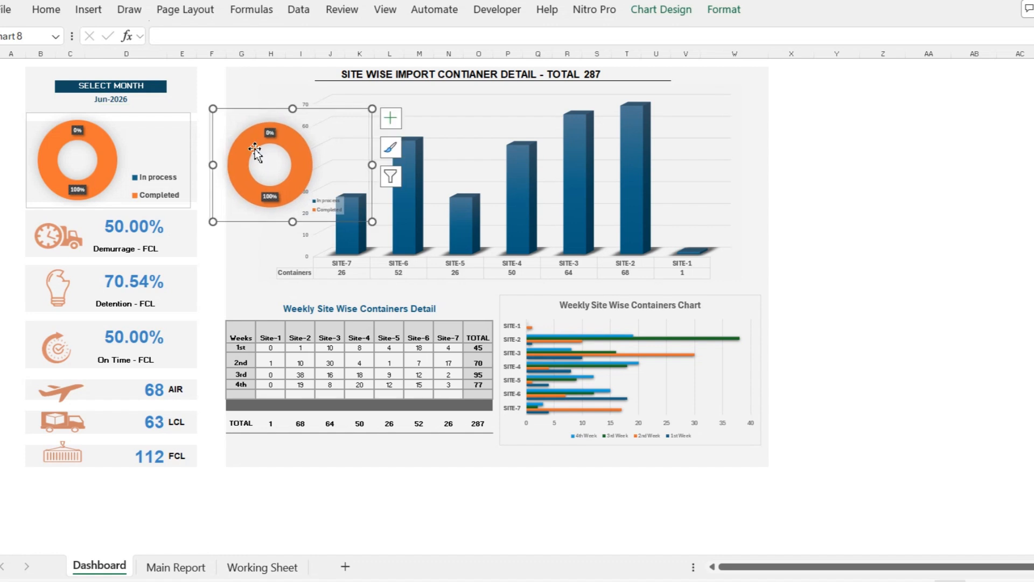
click(252, 151)
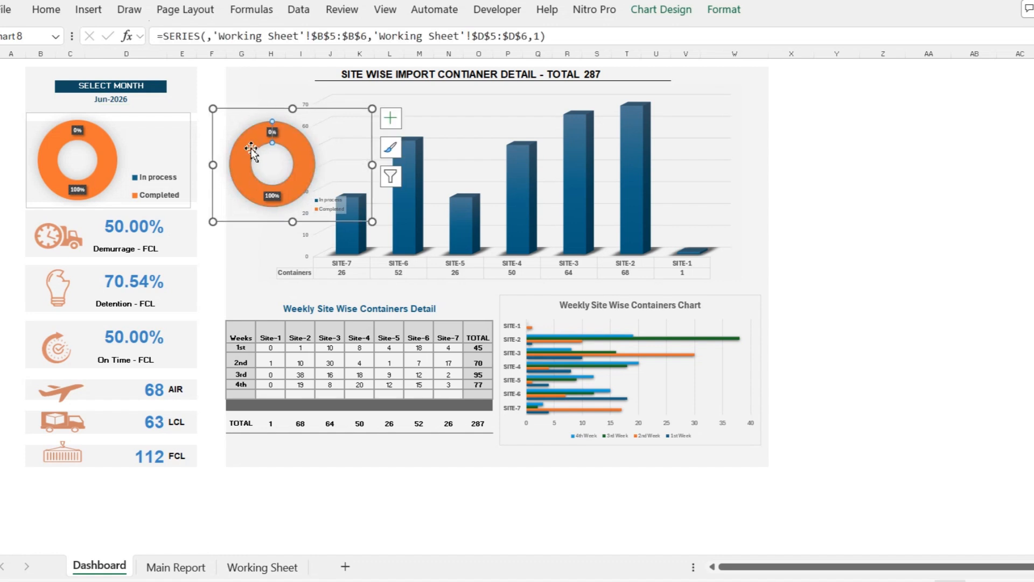
click(280, 111)
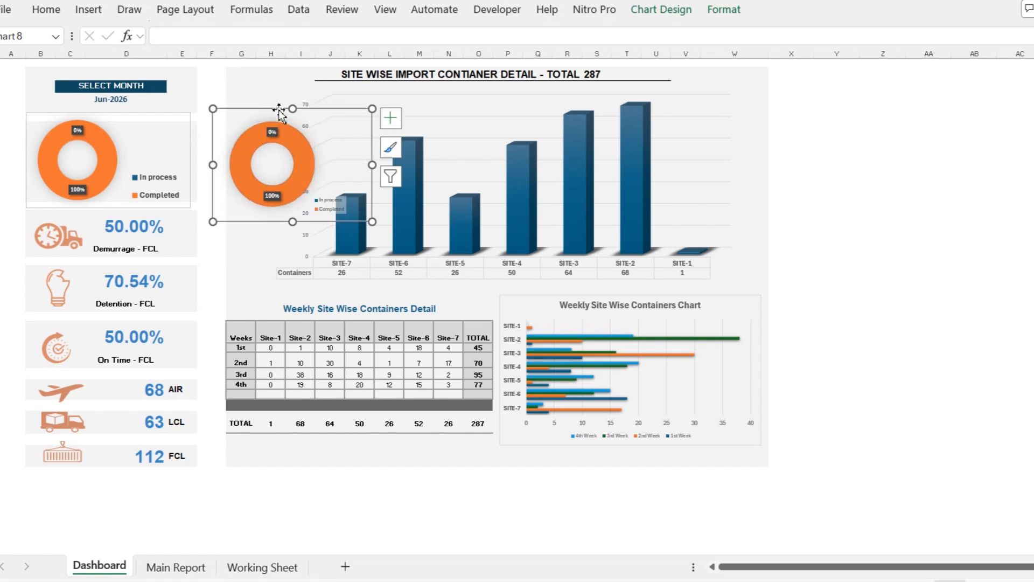
key(Delete)
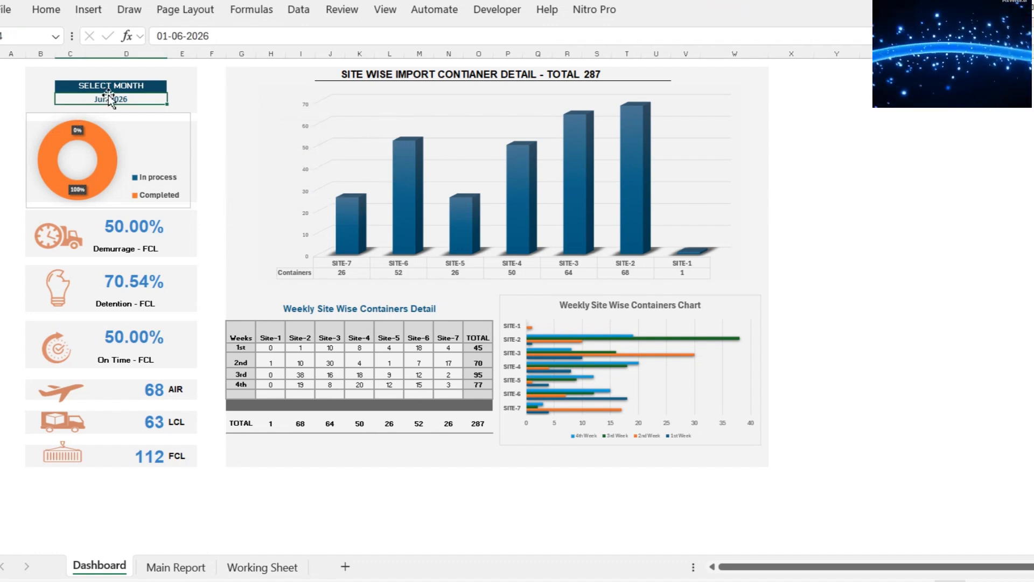
Set the Dashboard month to Jul-26 and inspect the lookup formula behind the Demurrage - FCL percentage.
click(173, 99)
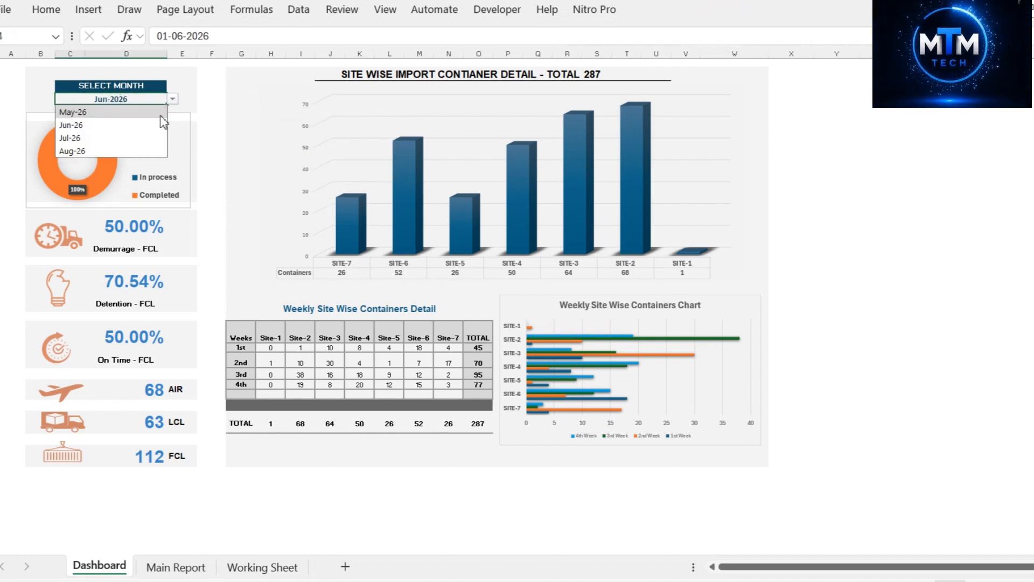
click(137, 139)
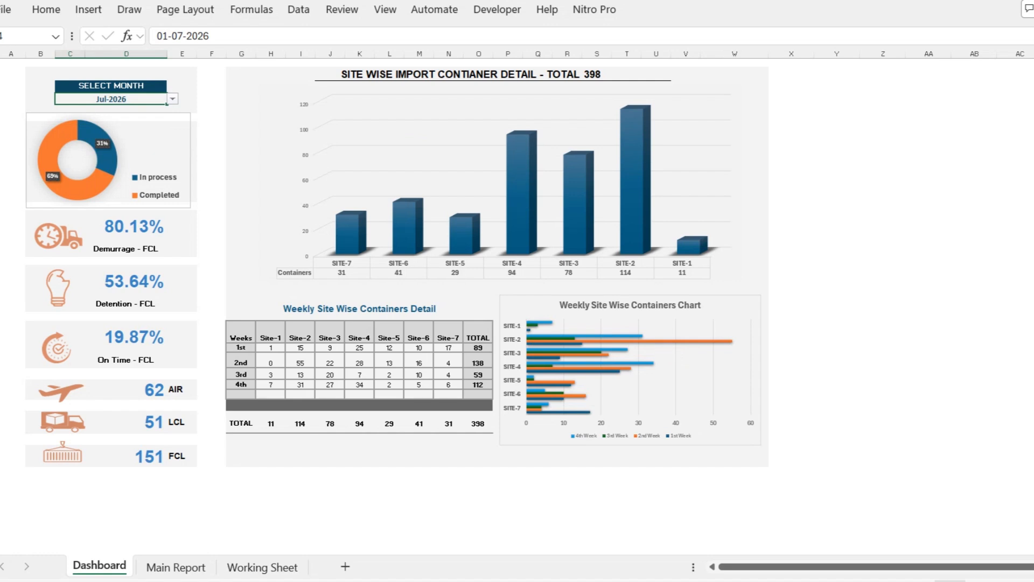
click(122, 225)
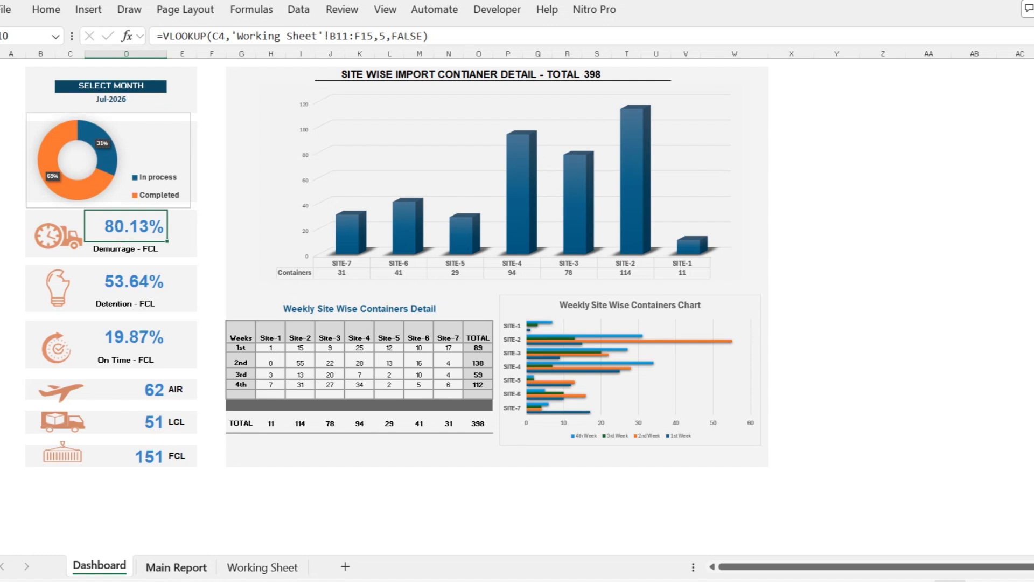
Examine each range and criterion of the May-26 COUNTIFS formula in the DAMURRAGE column of the Working Sheet's DAMURRAGE CHART table.
click(263, 568)
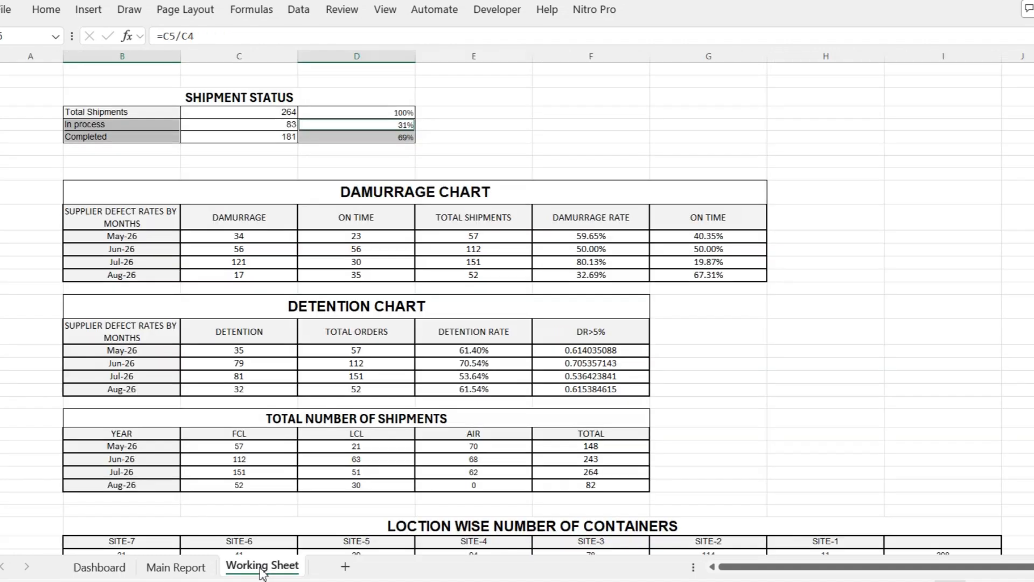
click(272, 237)
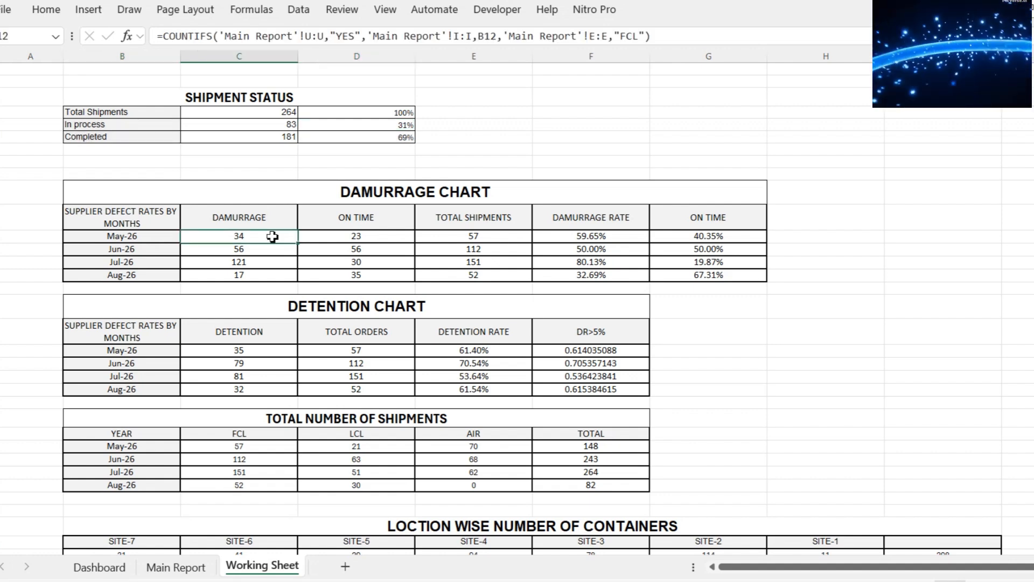
double_click(272, 237)
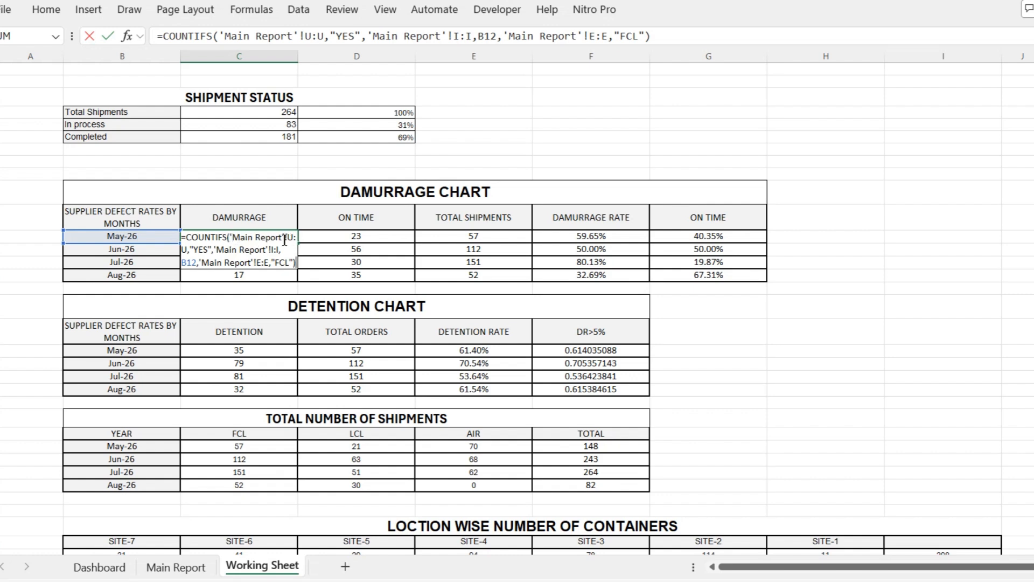
drag(295, 237, 233, 243)
click(210, 248)
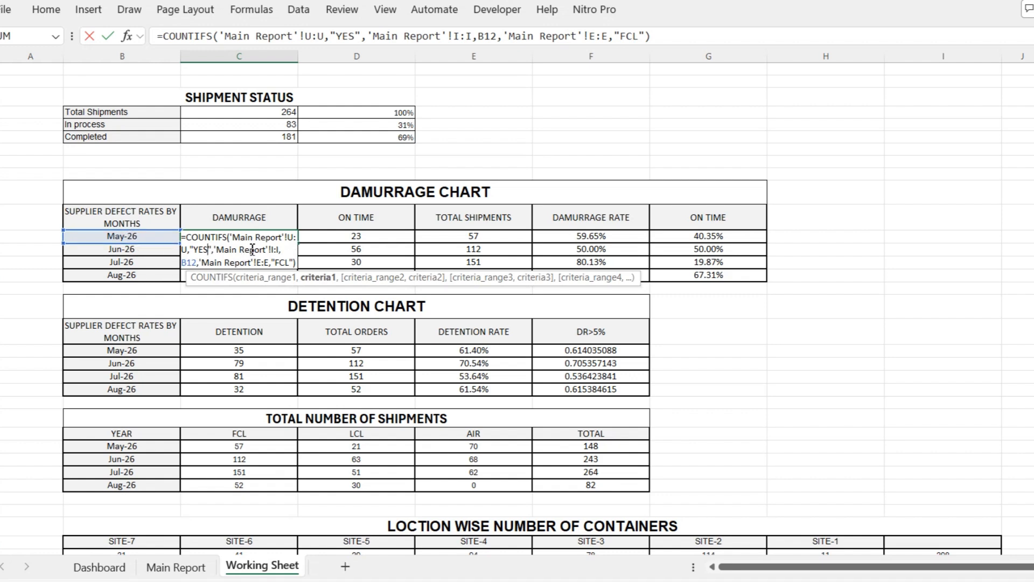
click(277, 250)
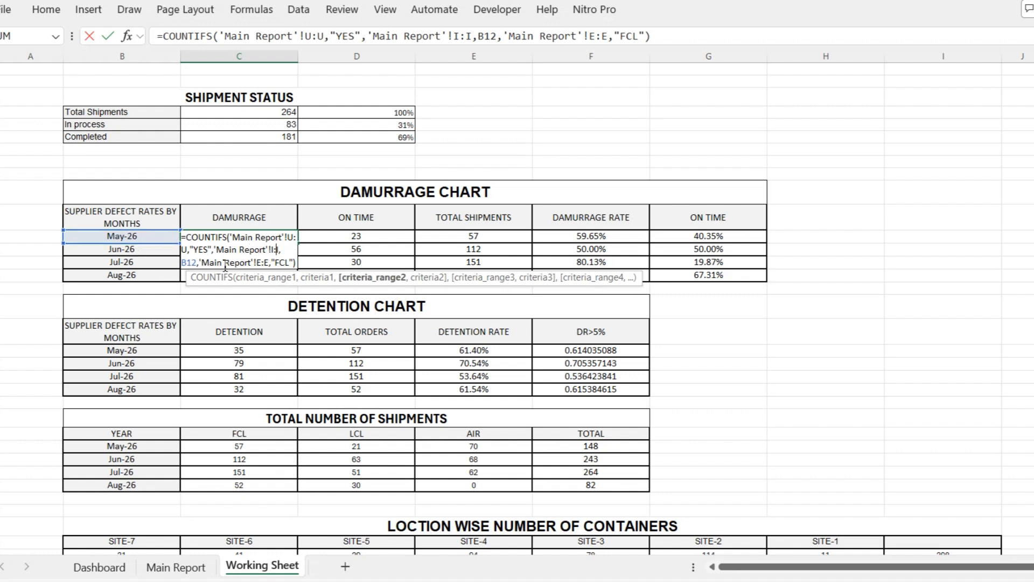
click(192, 264)
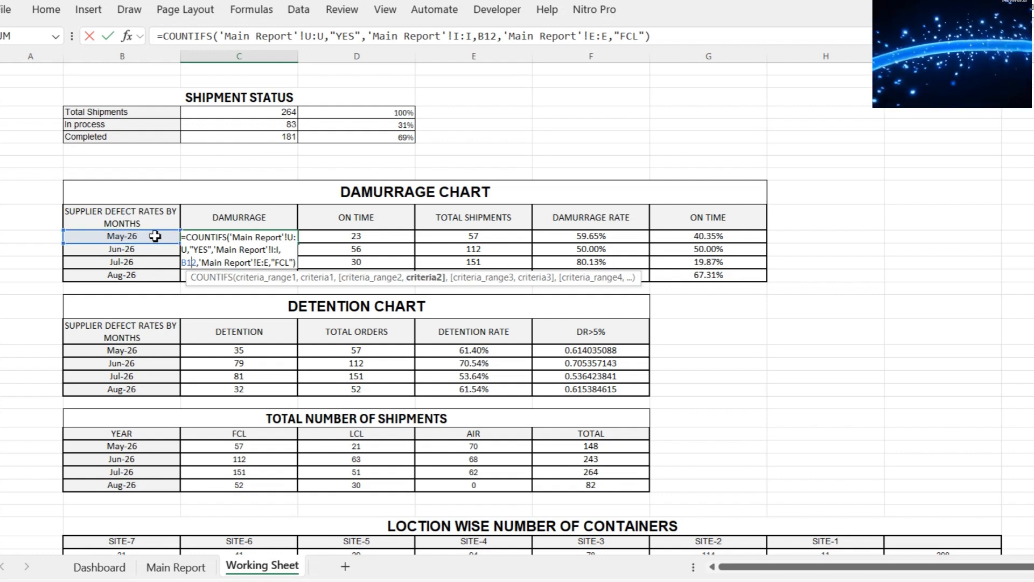
click(269, 263)
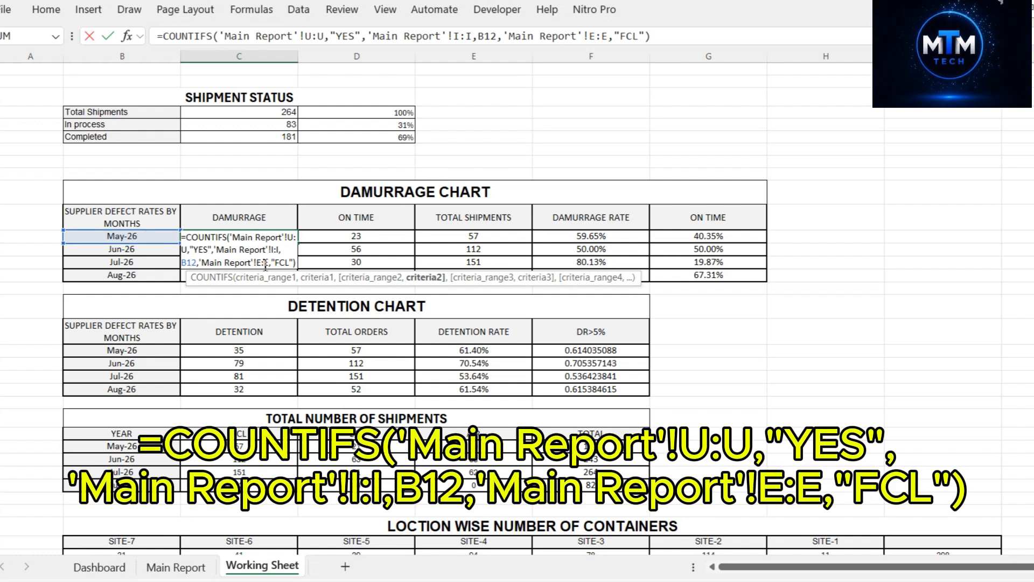
click(285, 262)
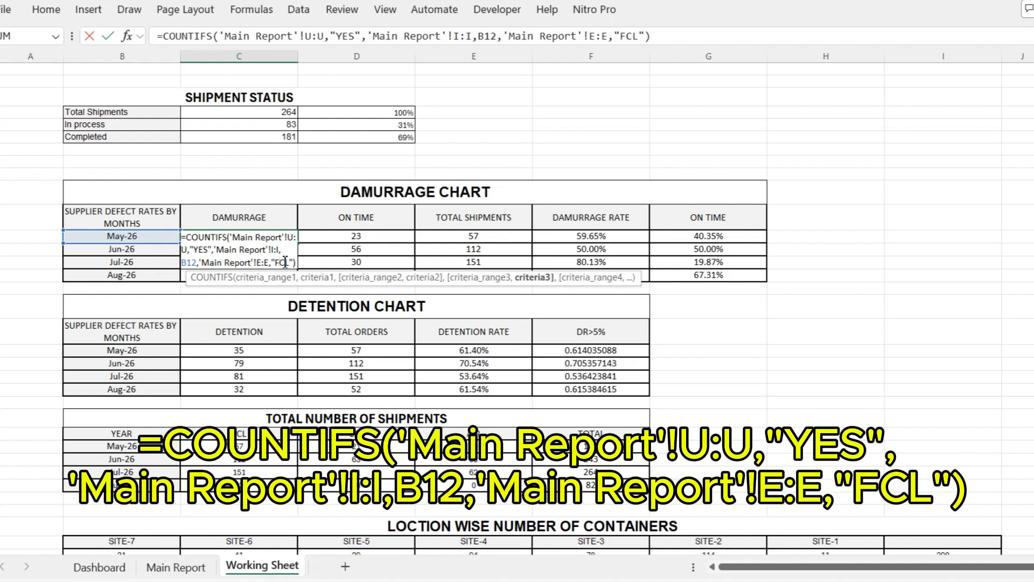
click(244, 241)
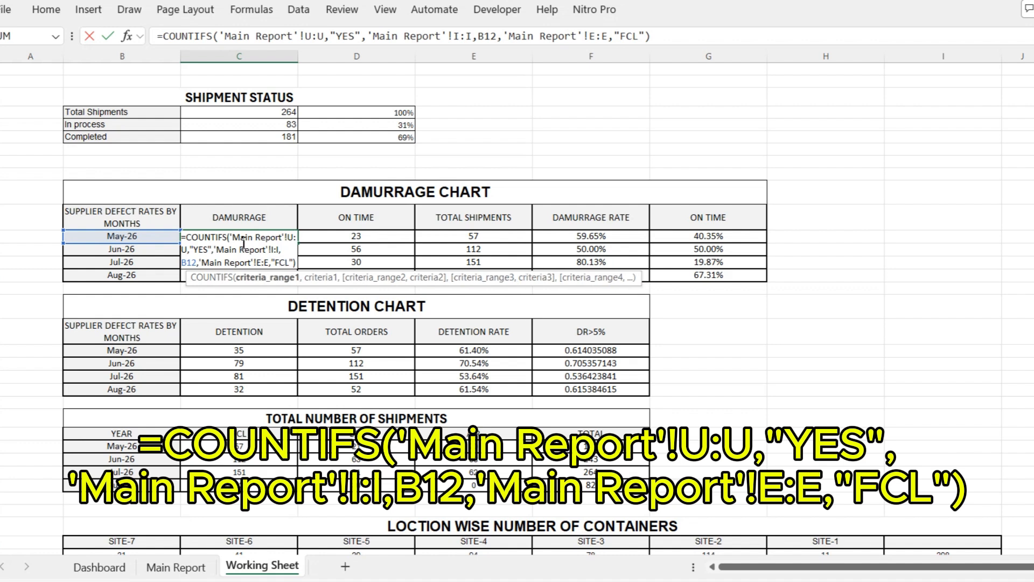
click(281, 251)
click(263, 262)
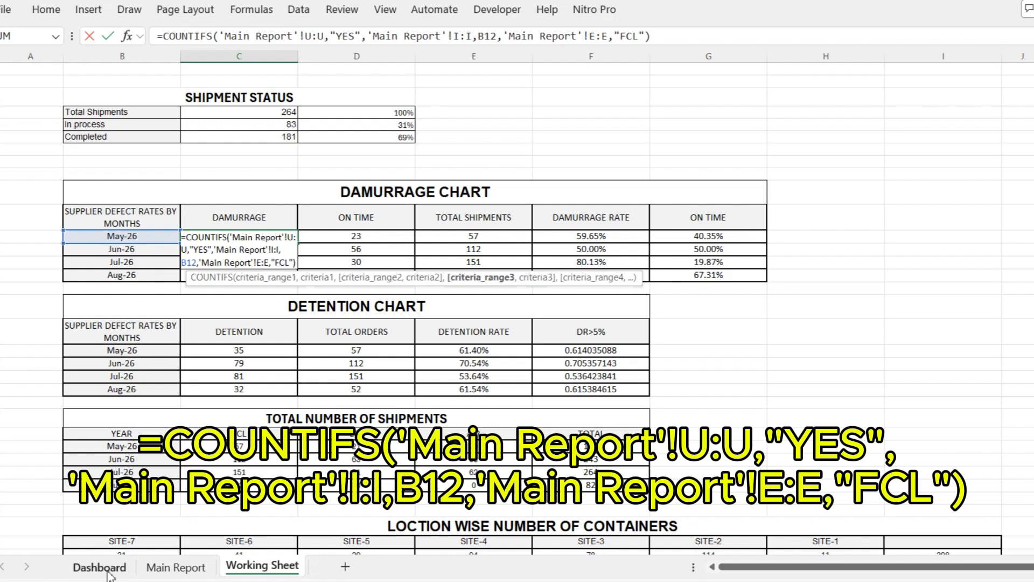
Match the May-26 demurrage formula's ranges to the In Demurrage, ETA in Month and MODE columns of the Main Report.
click(172, 568)
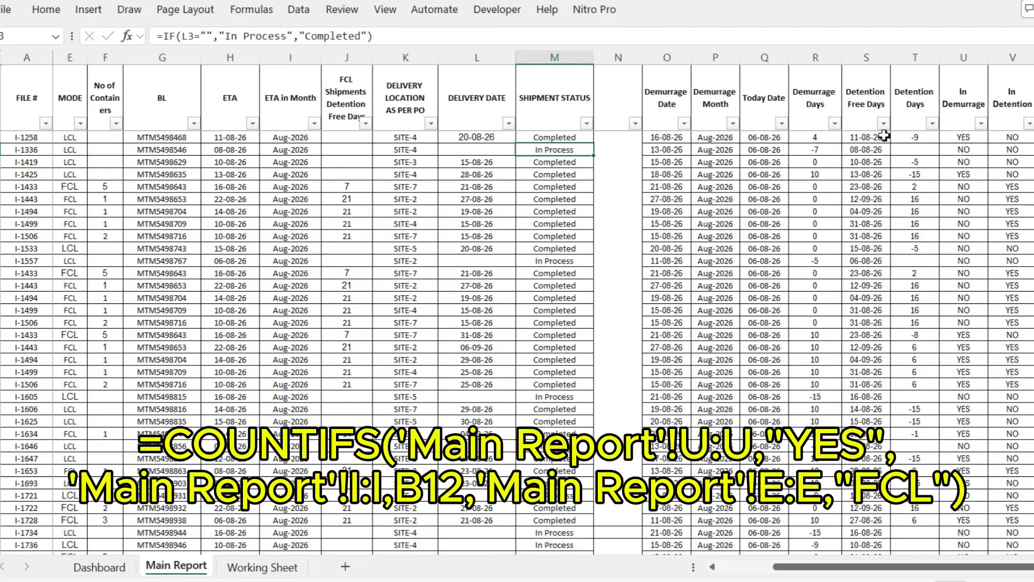
click(967, 57)
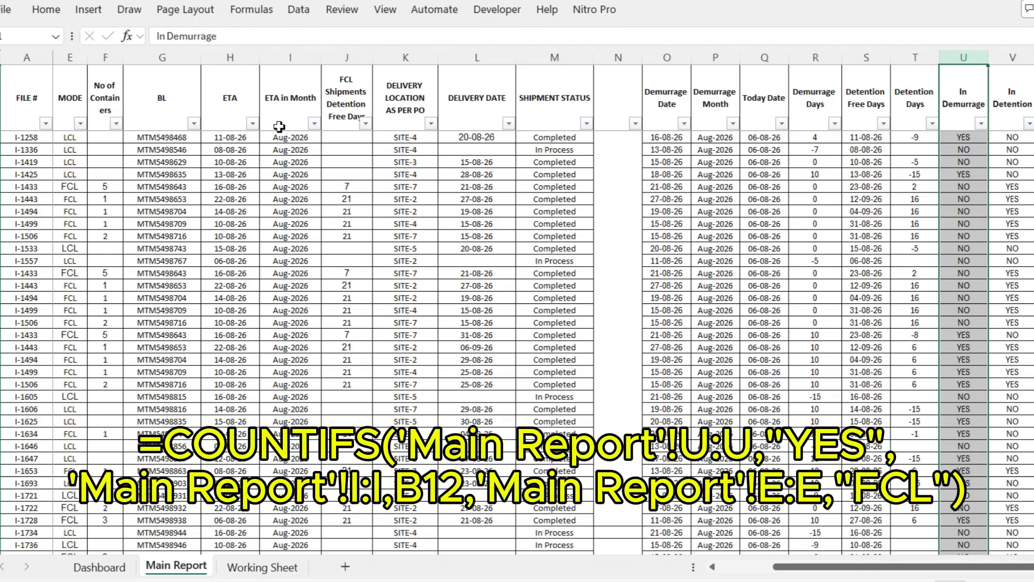
click(291, 57)
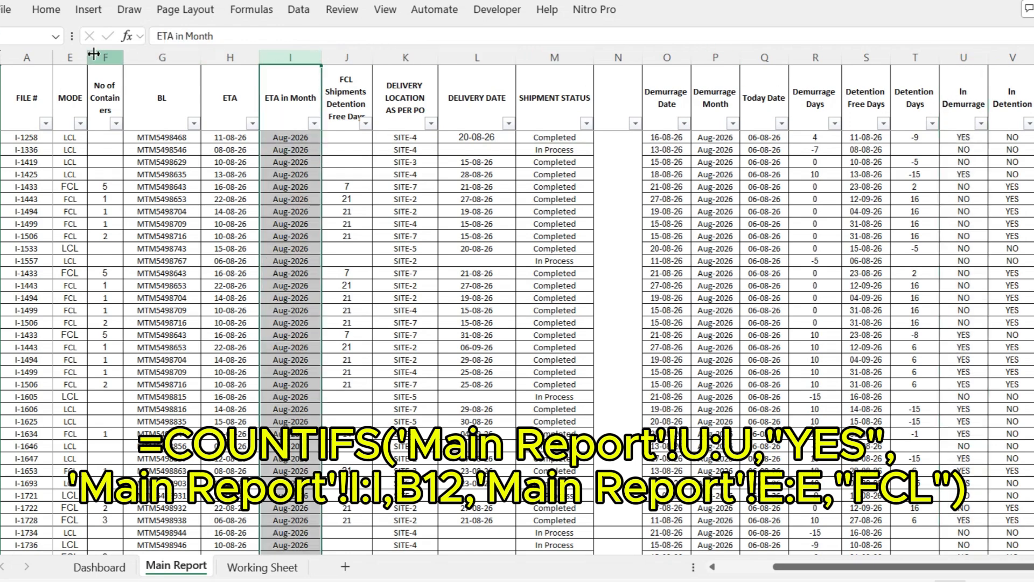
click(70, 57)
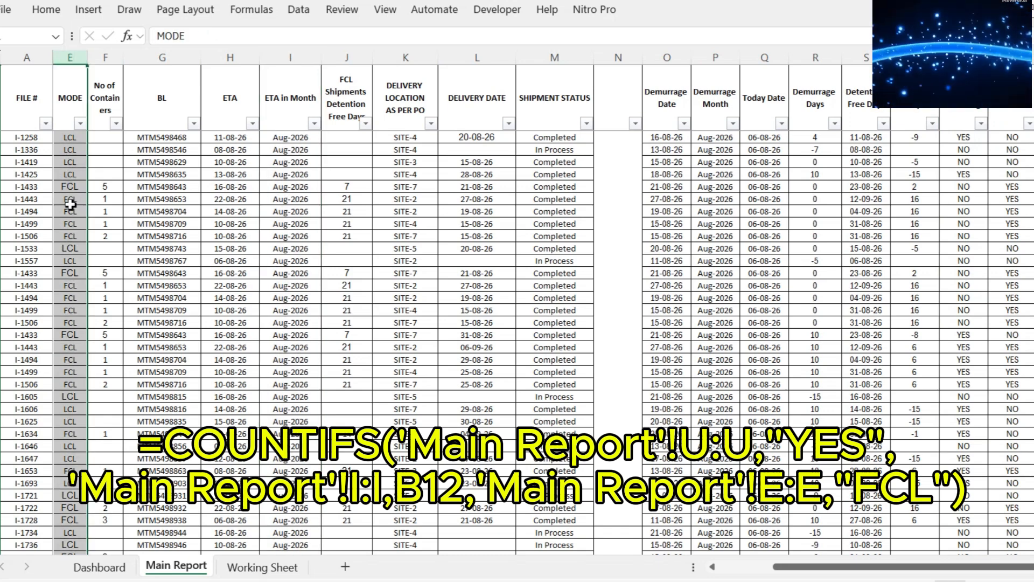
click(263, 572)
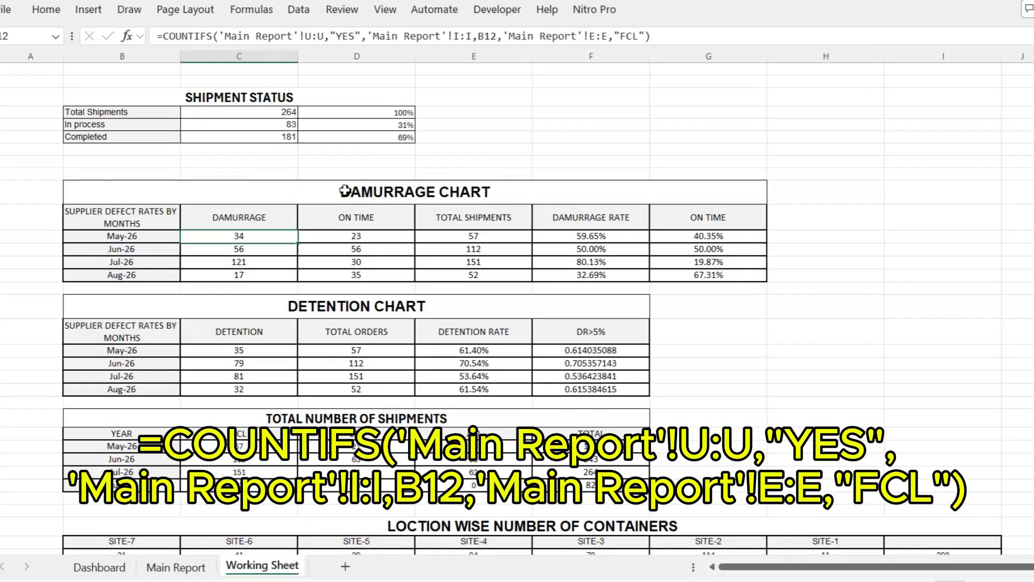
double_click(261, 235)
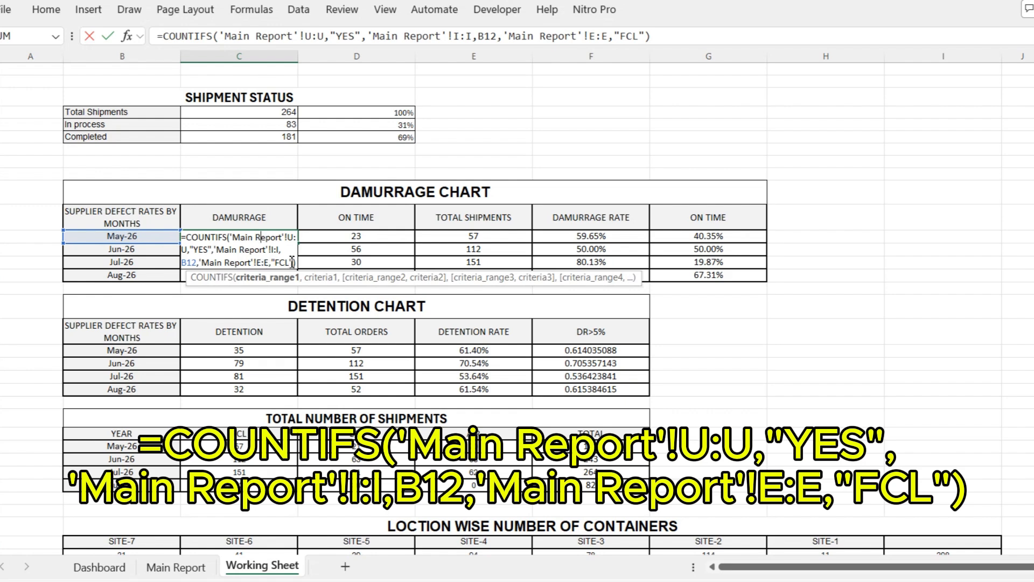
key(Escape)
click(176, 567)
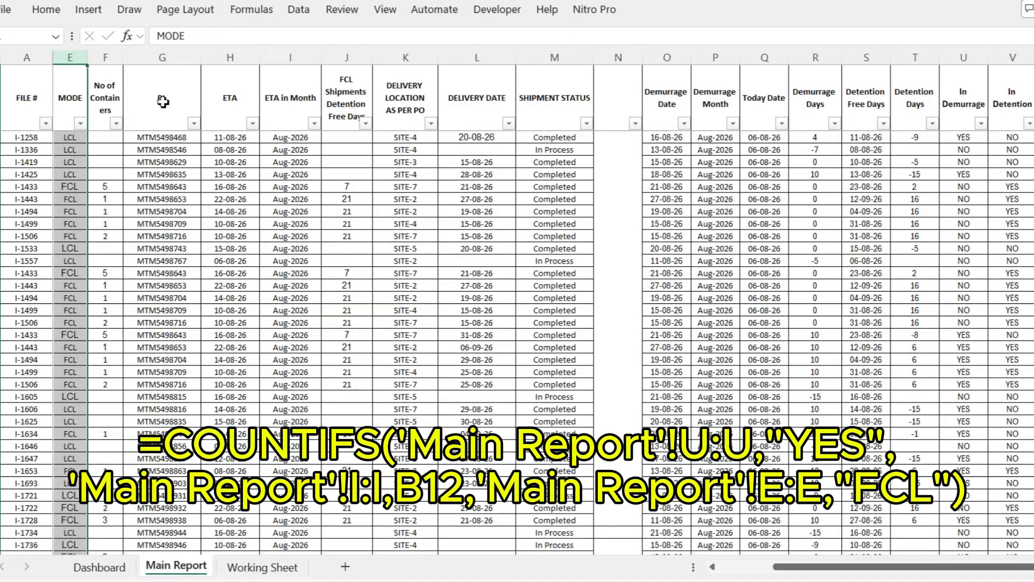
click(261, 568)
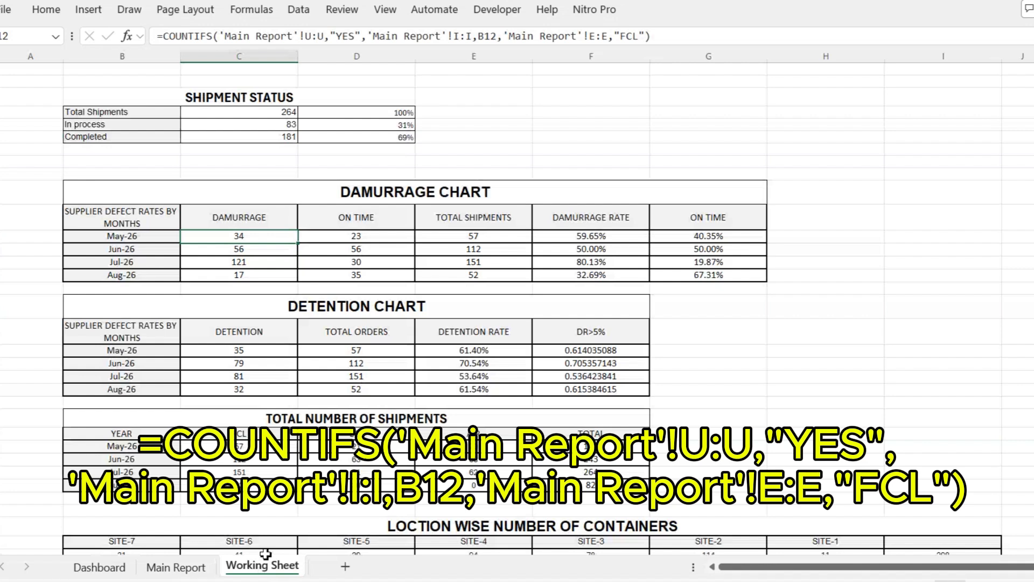
Step through the COUNTIFS formulas in the DAMURRAGE column of the DAMURRAGE CHART table from May-26 to Aug-26.
double_click(256, 235)
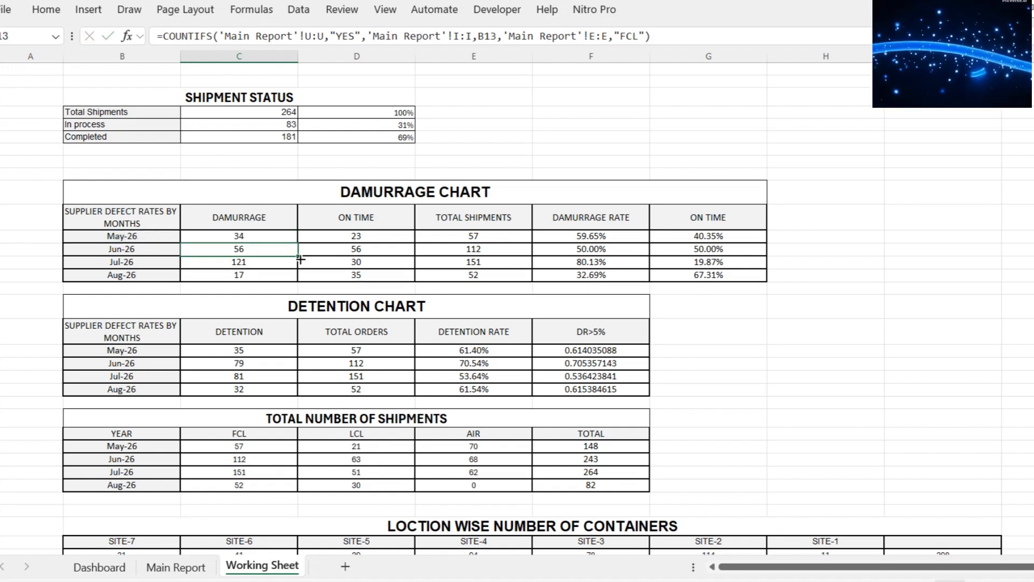
key(Return)
key(F2)
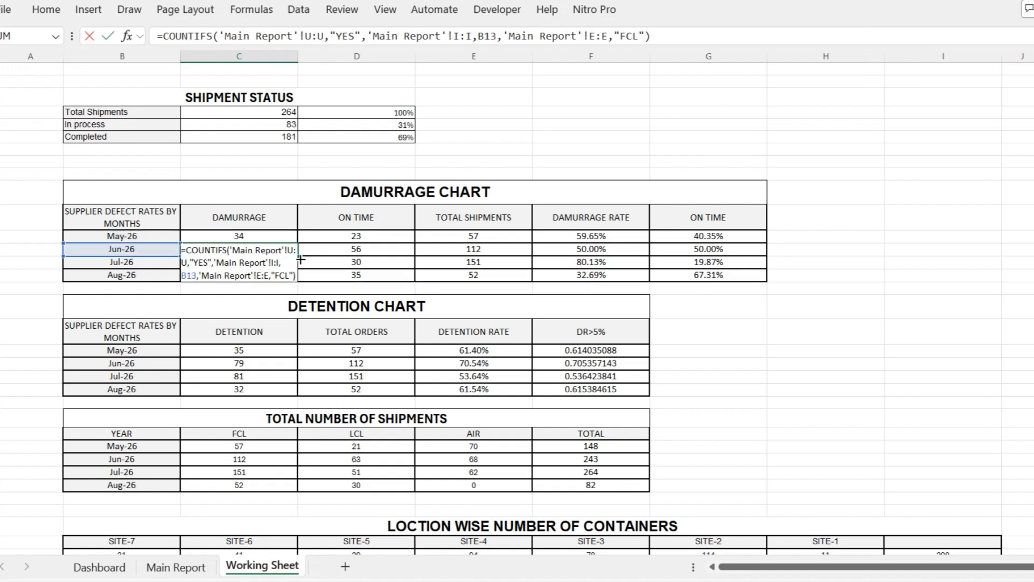
key(Return)
key(F2)
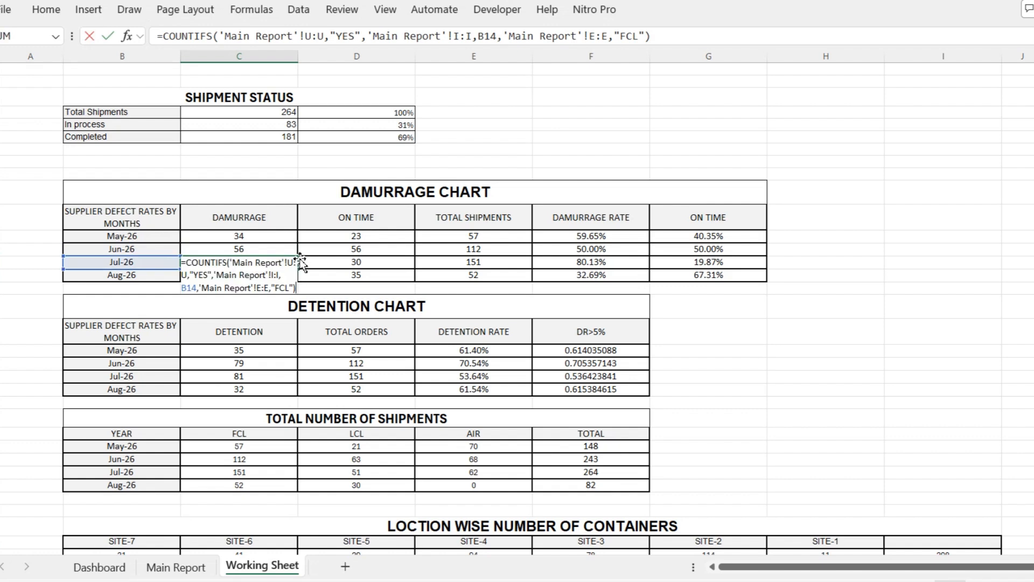
key(Return)
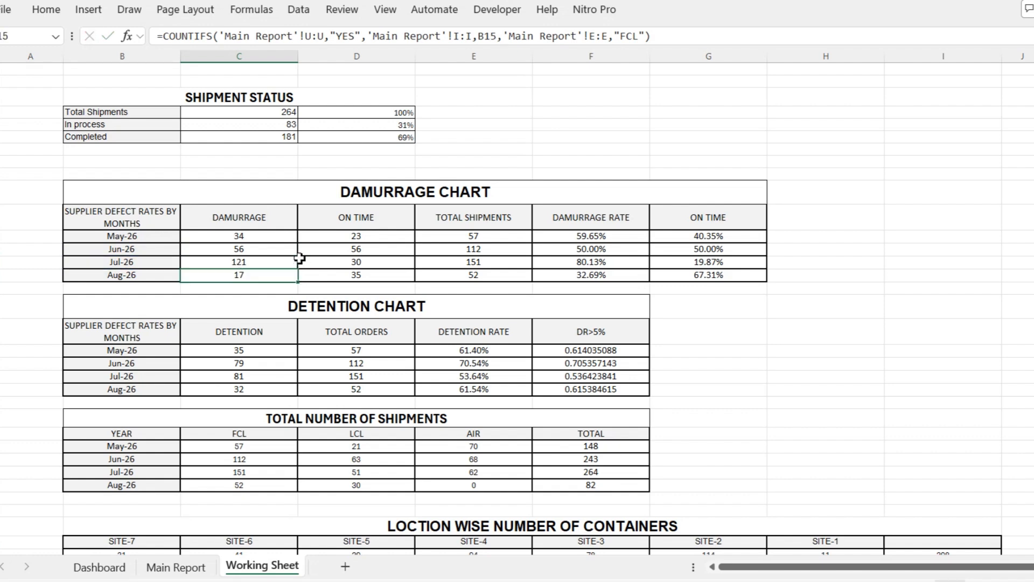
drag(265, 235, 267, 272)
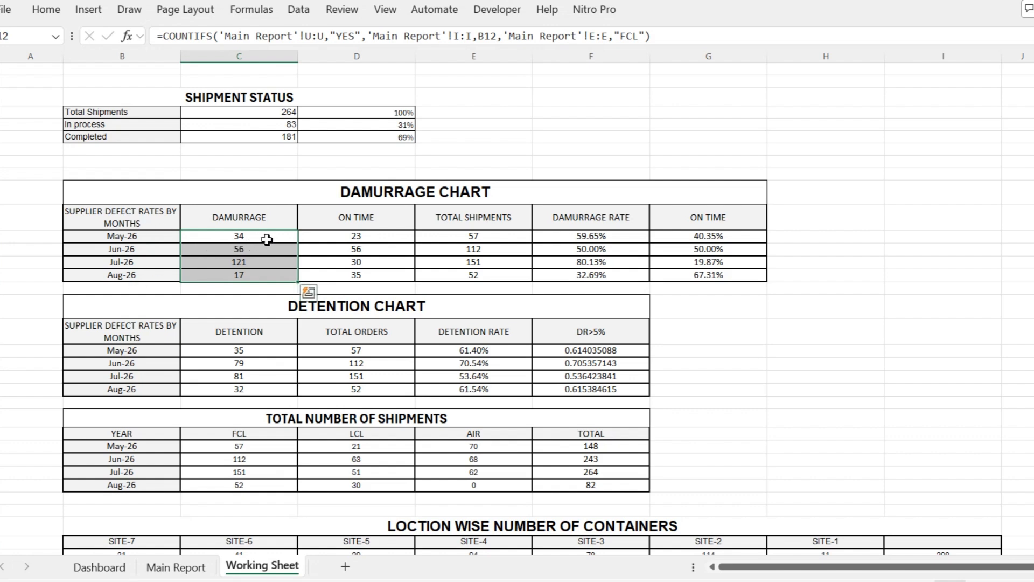
drag(264, 237, 272, 271)
Inspect the May-26 COUNTIFS formula in the ON TIME count column of the DAMURRAGE CHART table.
click(346, 233)
double_click(350, 237)
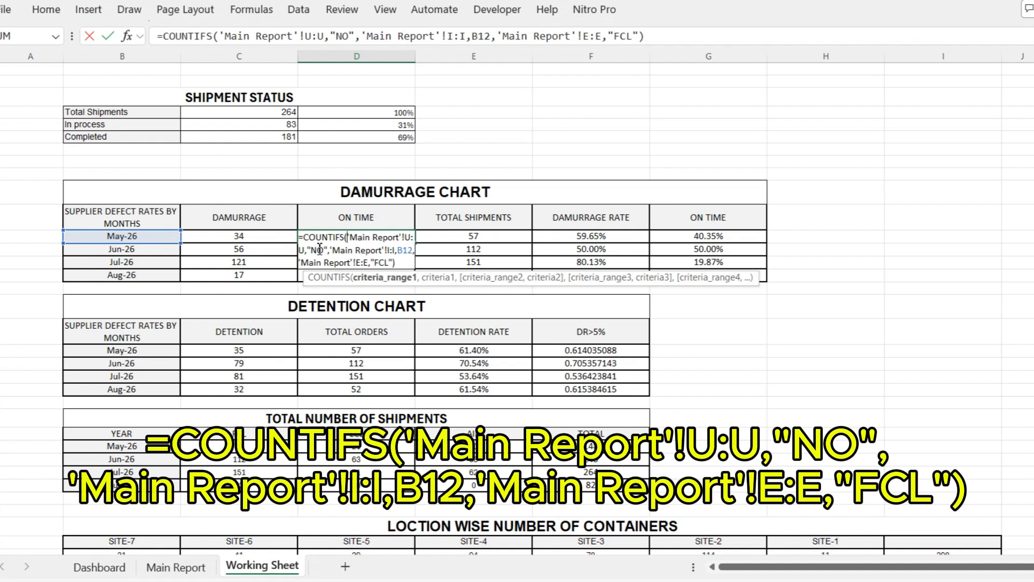
key(Return)
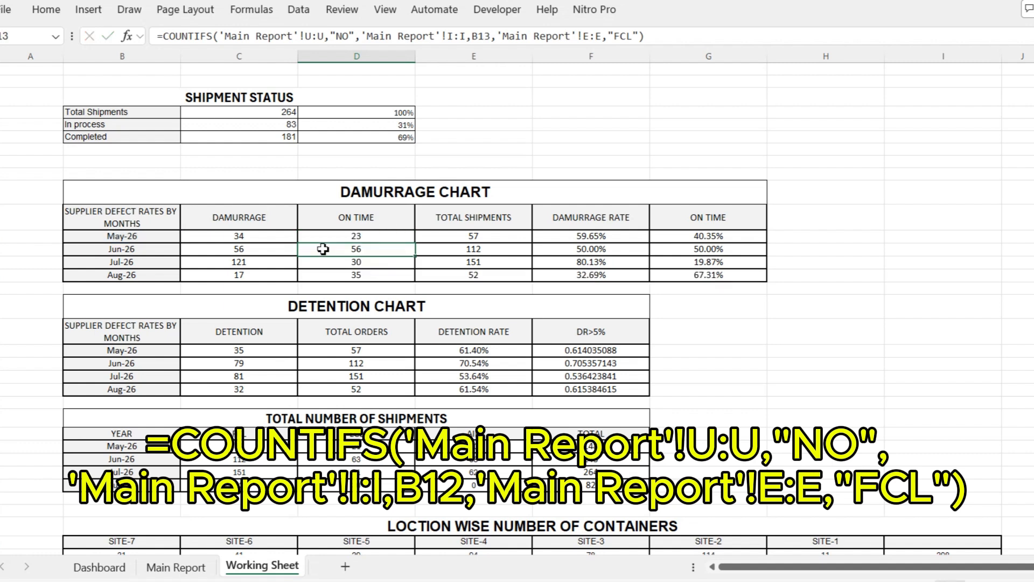
click(334, 237)
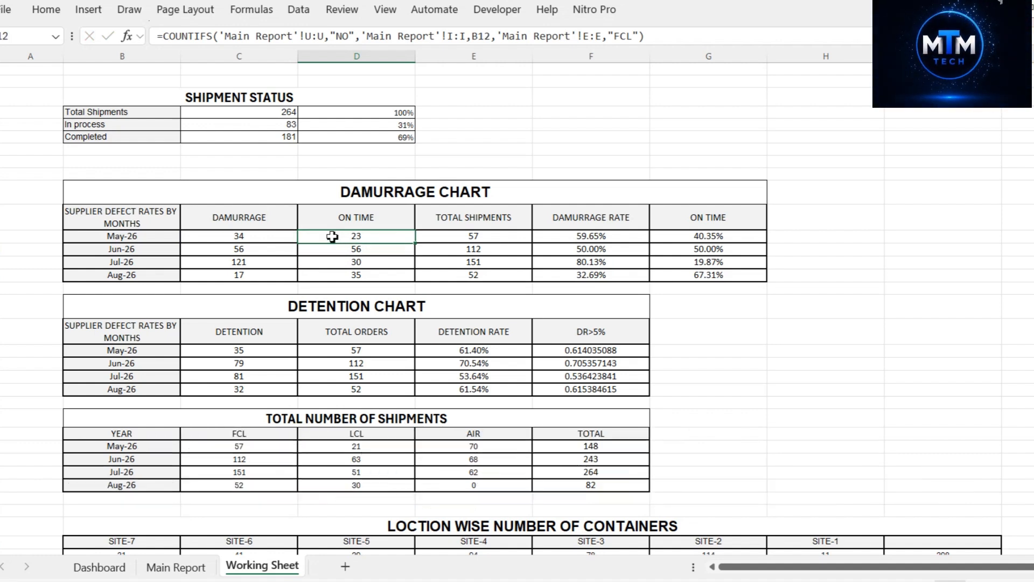
Check which cells the May-26 TOTAL SHIPMENTS formula adds together in the DAMURRAGE CHART table.
click(440, 236)
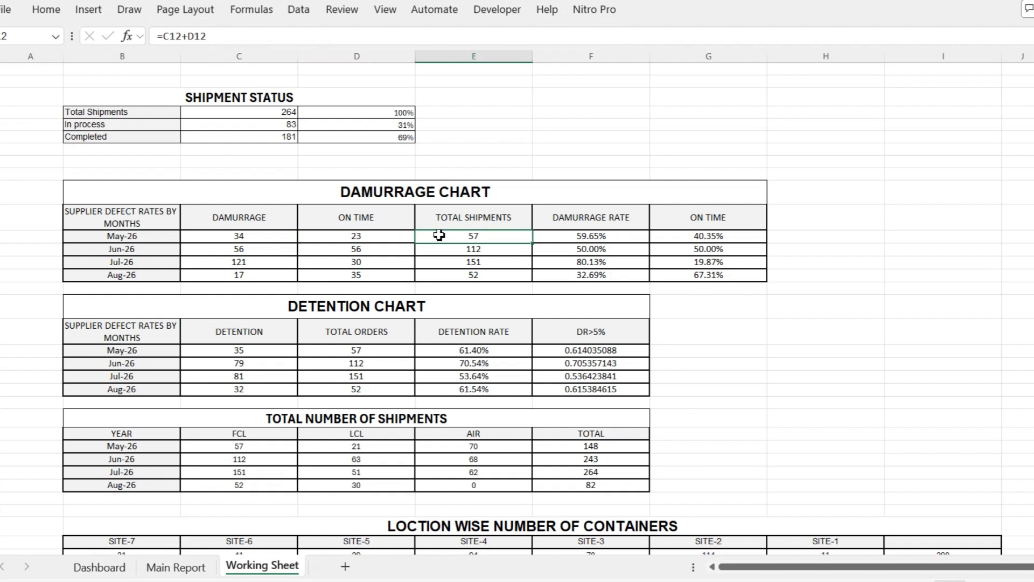
double_click(440, 236)
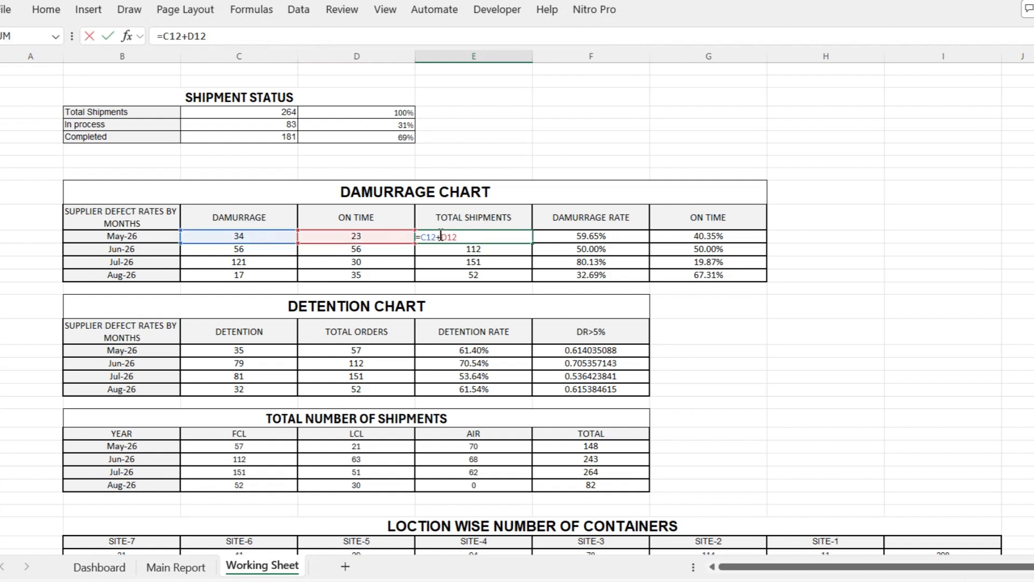
key(Escape)
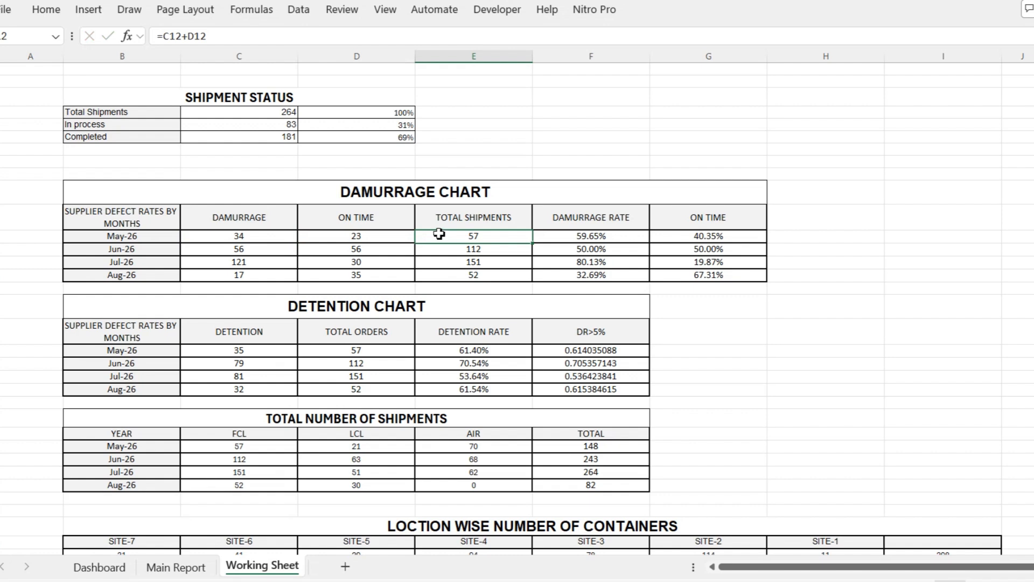
Inspect the May-26 and Jun-26 DAMURRAGE RATE formulas and the cells each one divides.
click(624, 239)
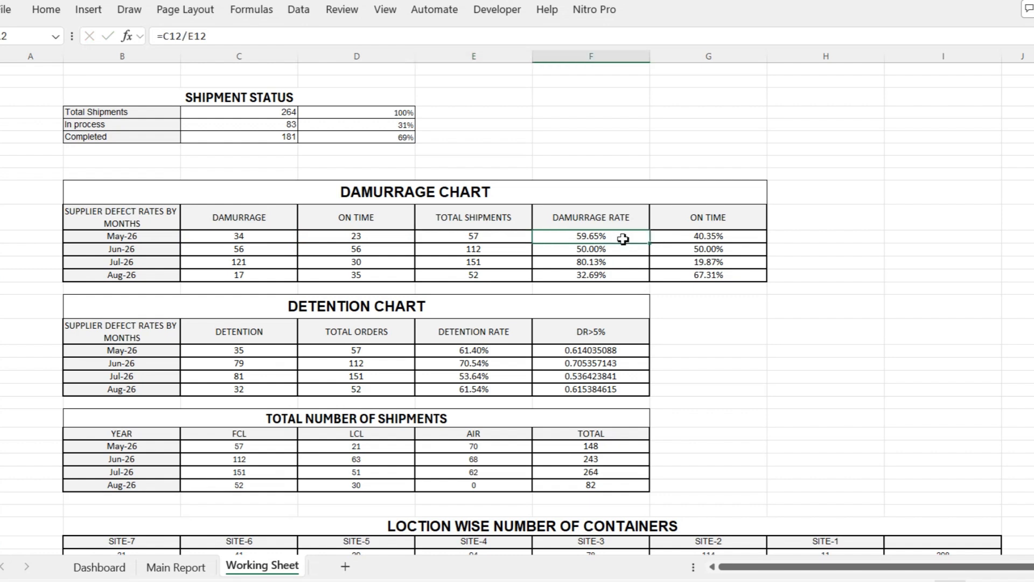
double_click(624, 239)
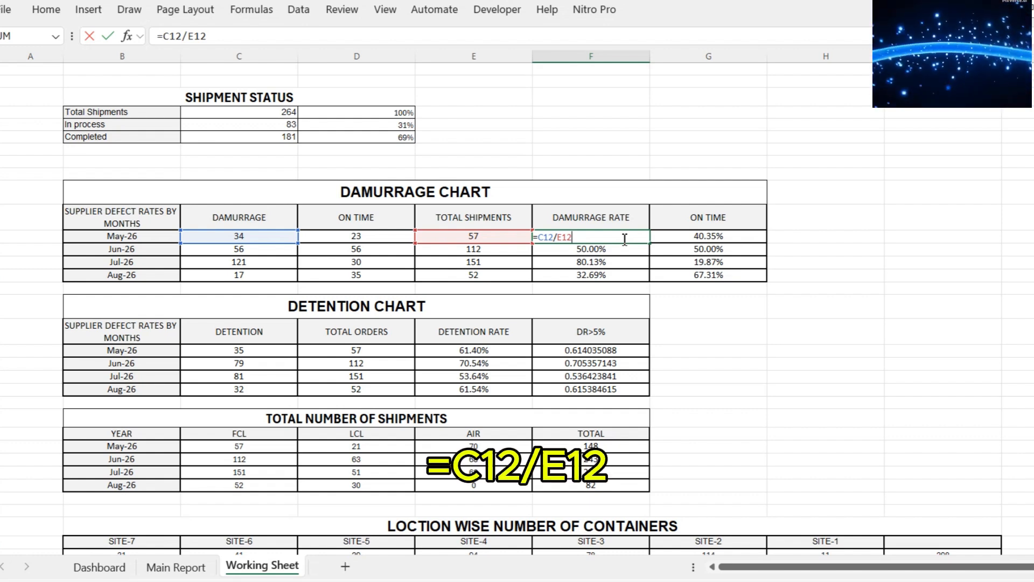
key(Return)
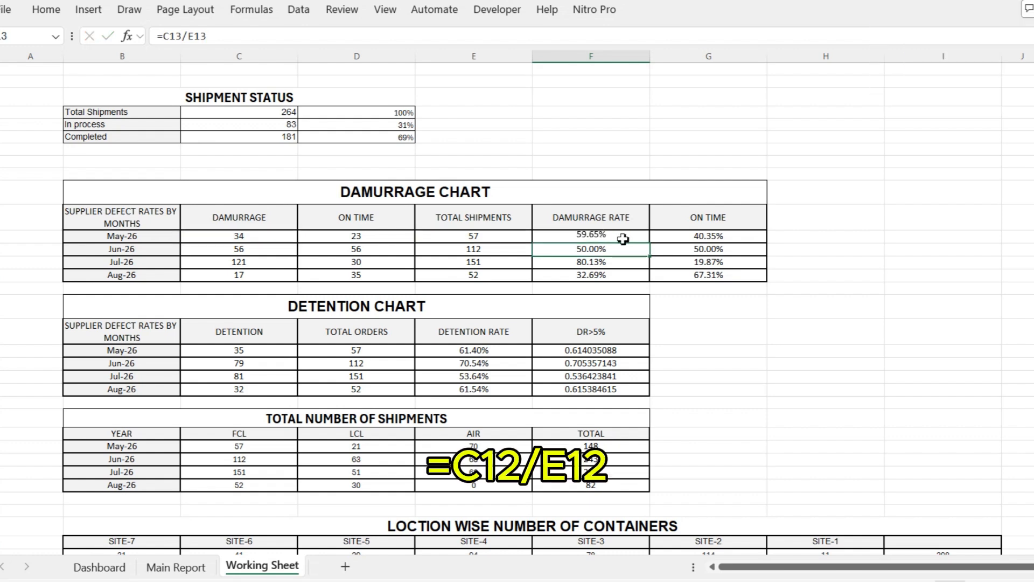
click(624, 239)
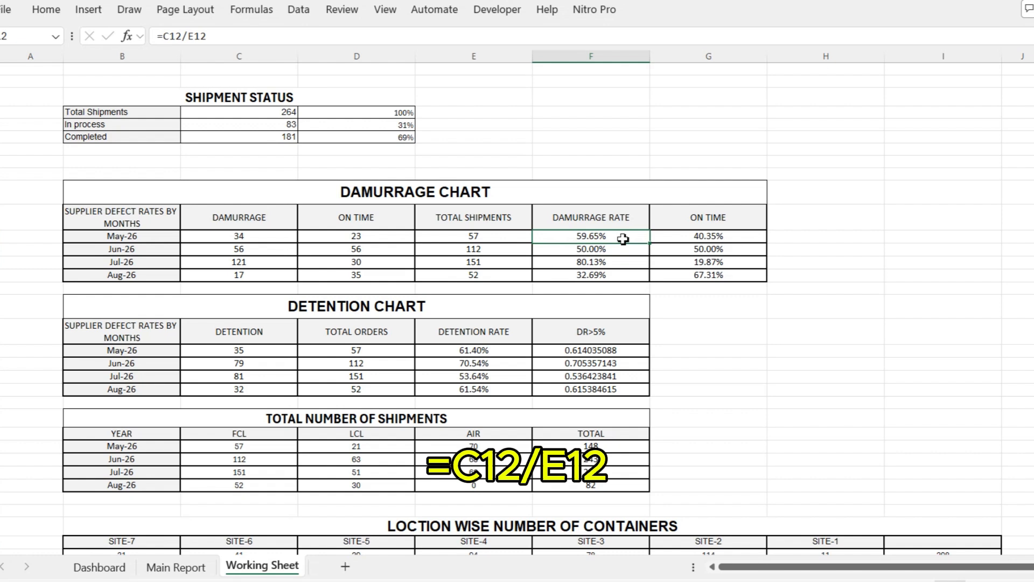
key(Down)
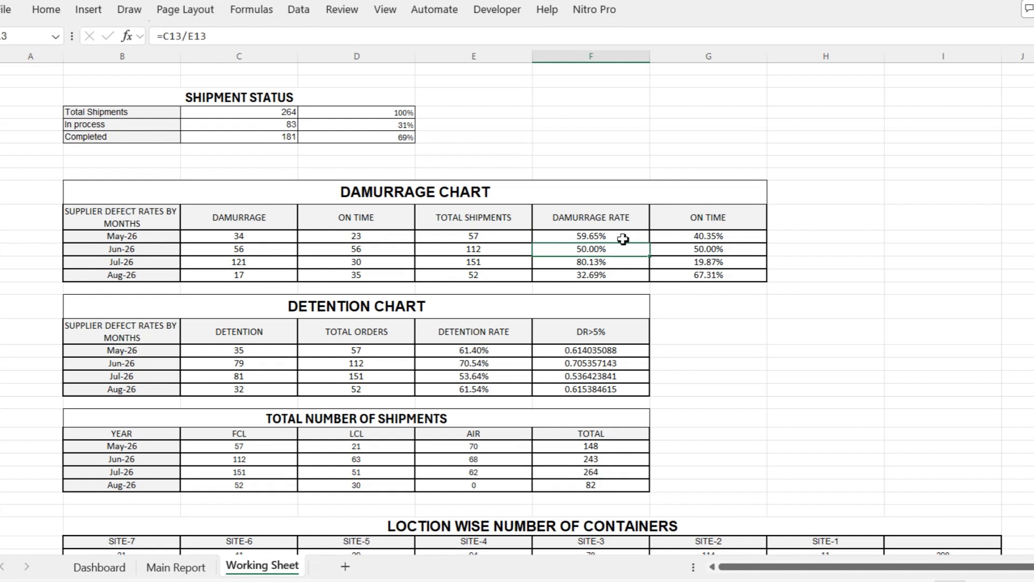
key(F1)
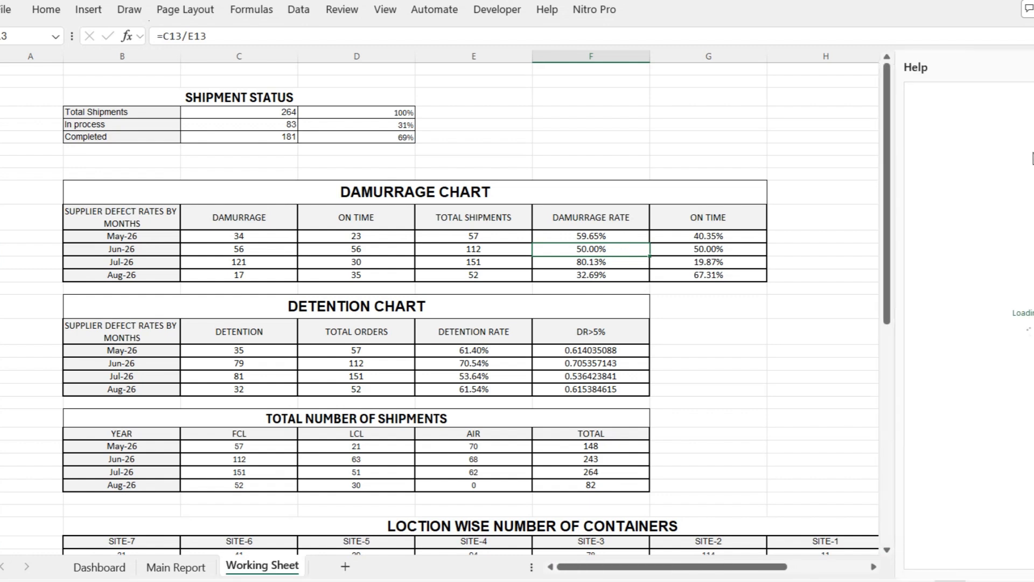
double_click(604, 252)
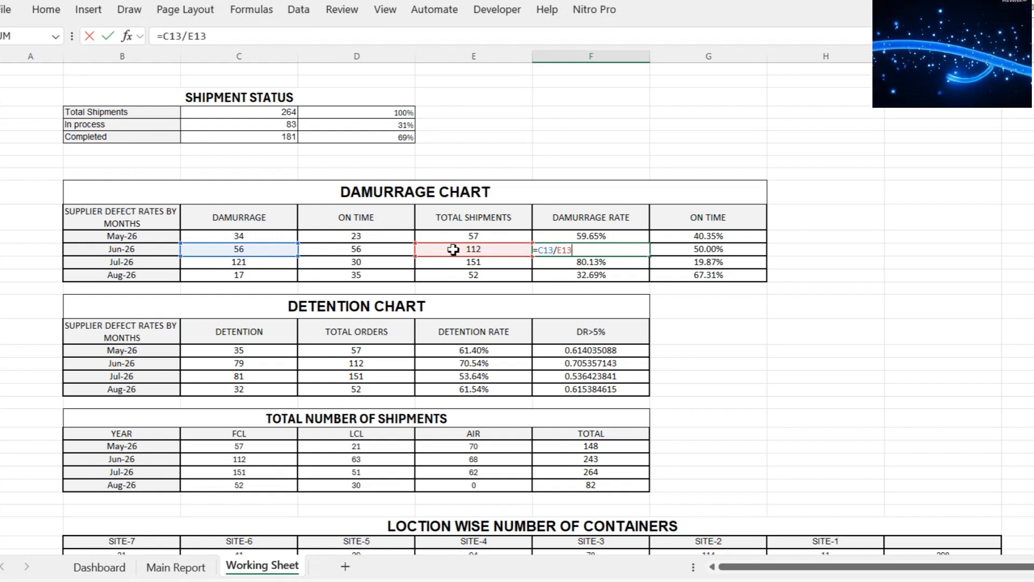
key(Return)
key(Up)
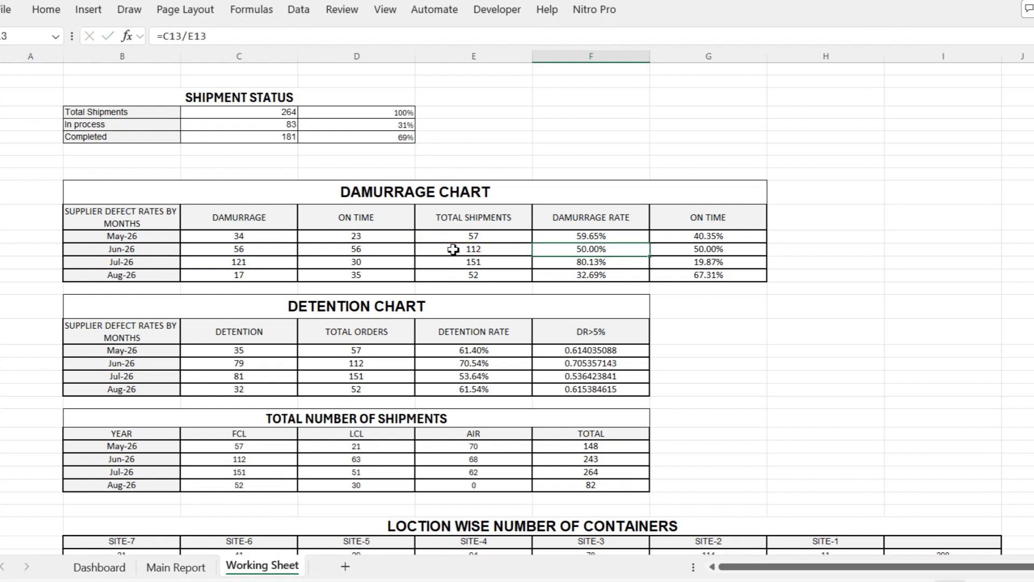
Inspect the May-26 ON TIME percentage formula and compare the Jun-26 demurrage and on-time rates.
key(Right)
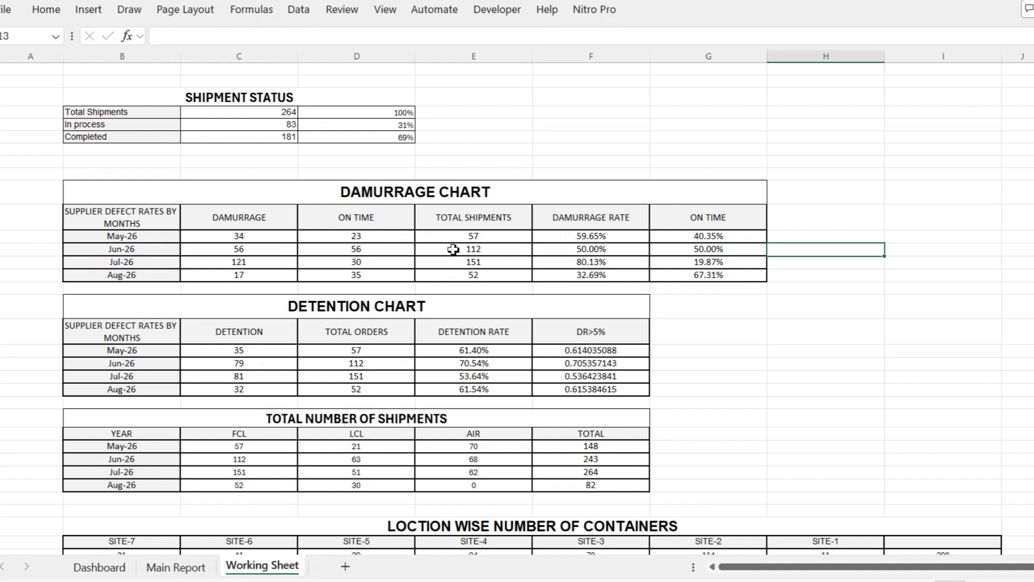
key(Up)
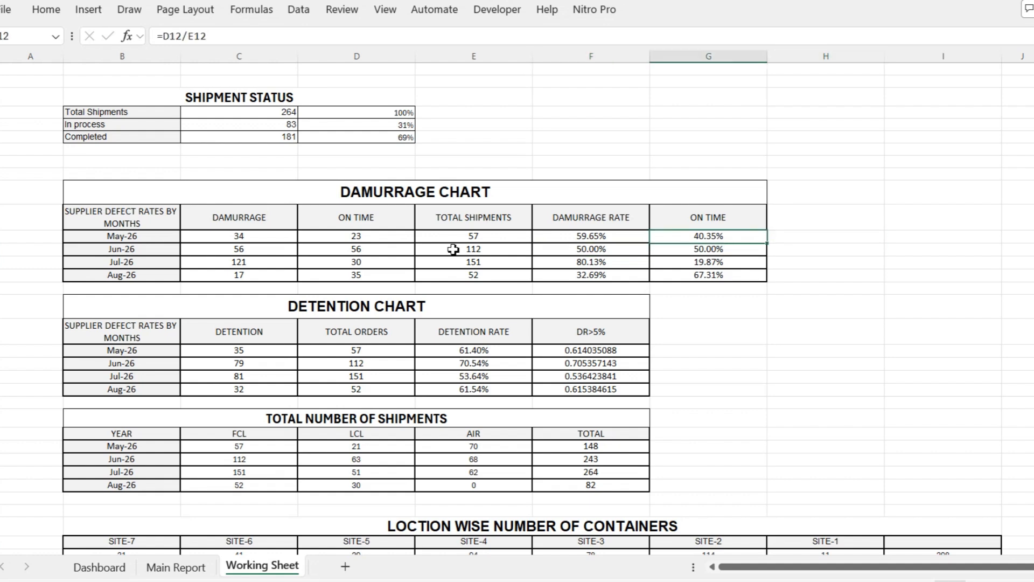
key(F2)
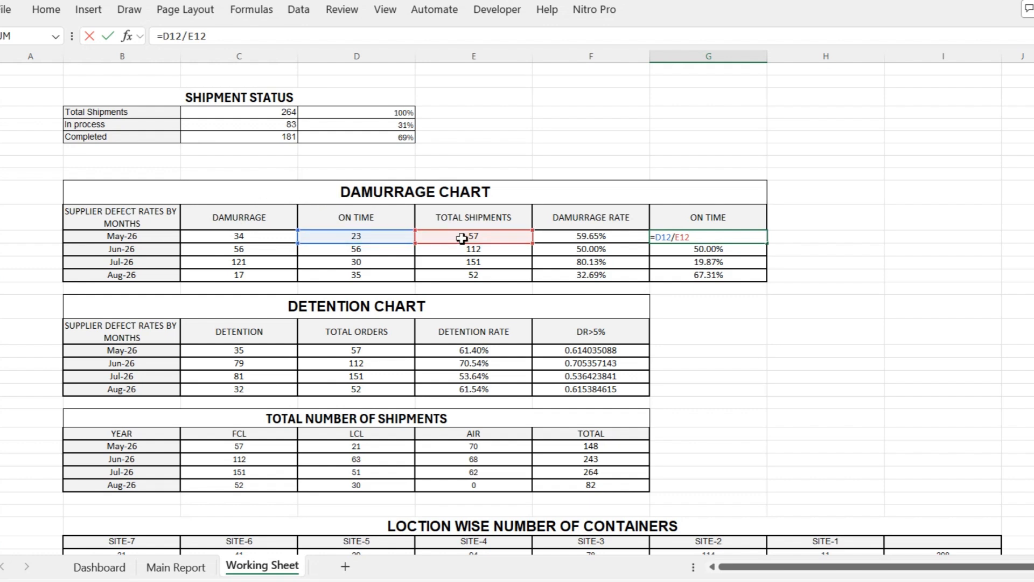
key(Return)
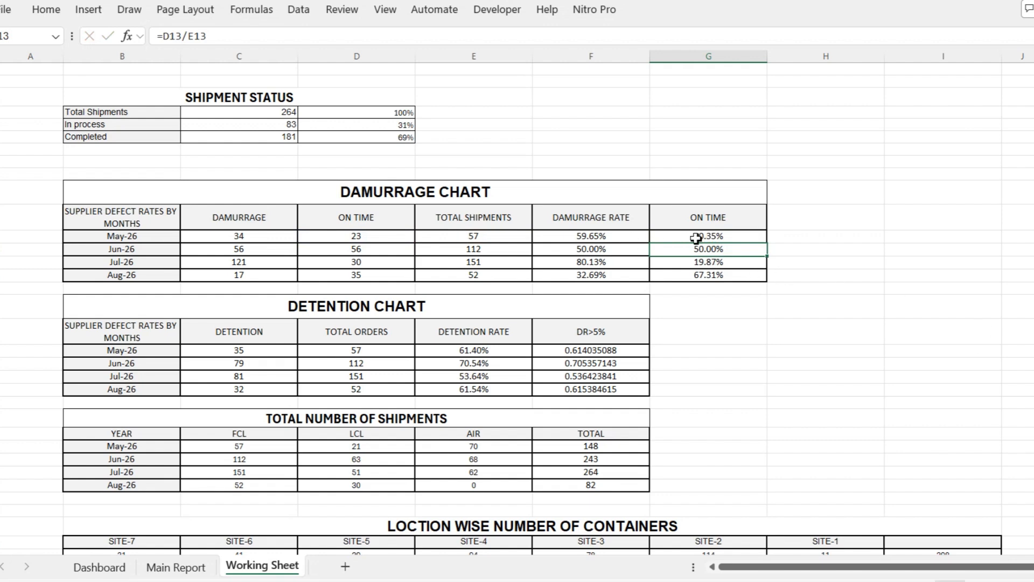
click(619, 252)
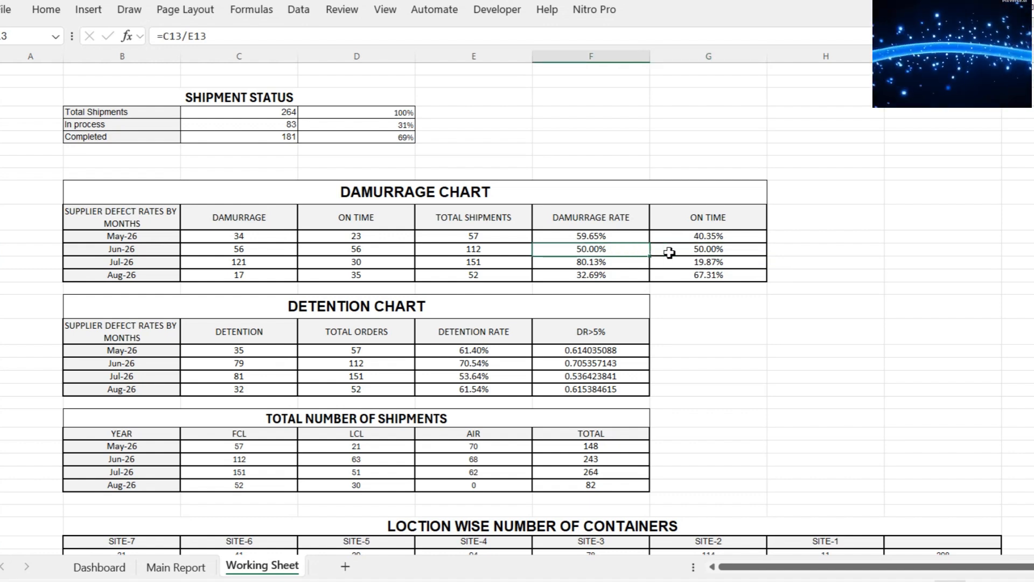
click(669, 252)
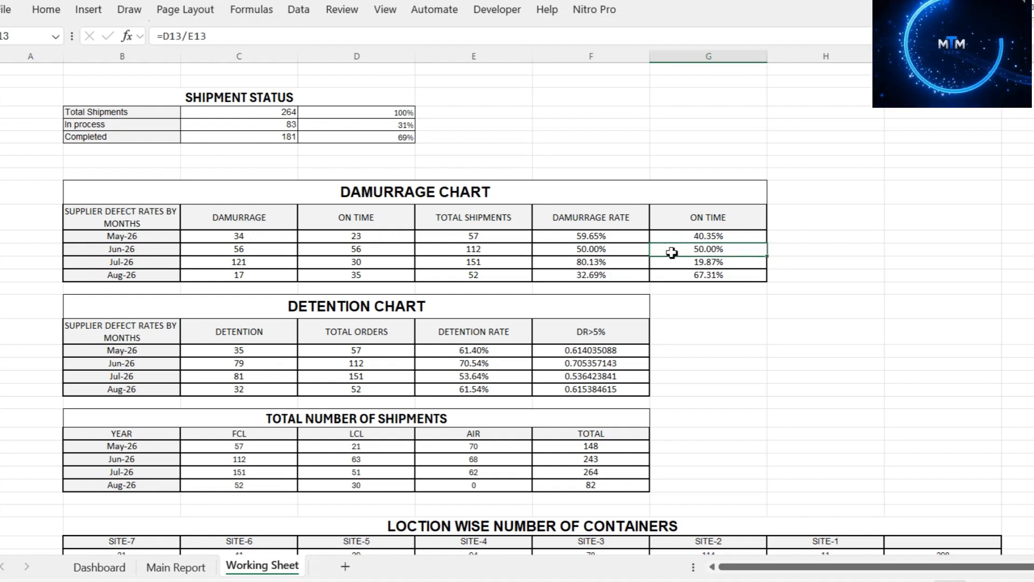
click(622, 252)
click(685, 250)
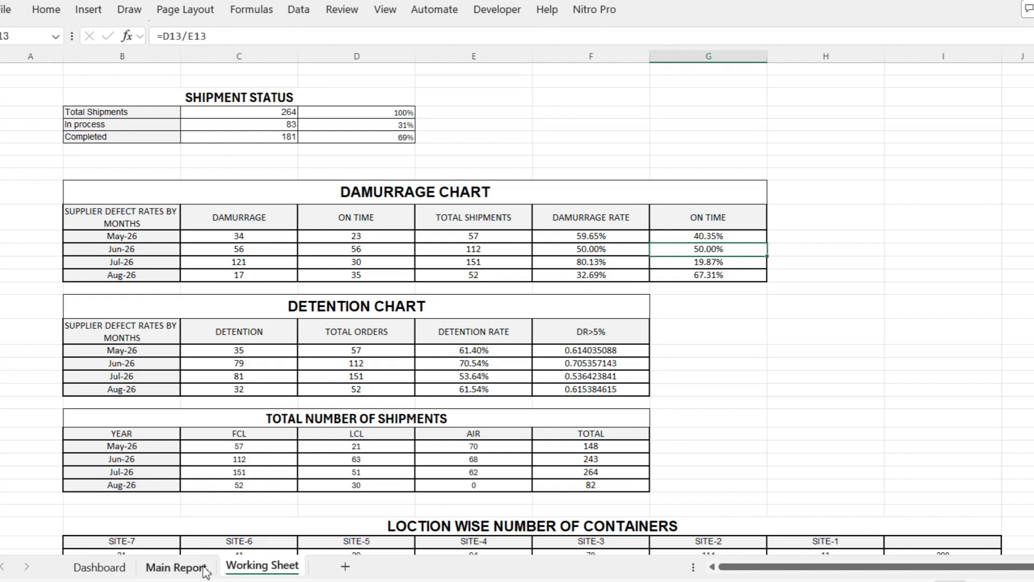
Examine the lookup value and column index arguments of the VLOOKUP behind the Dashboard's Demurrage - FCL percentage.
click(99, 568)
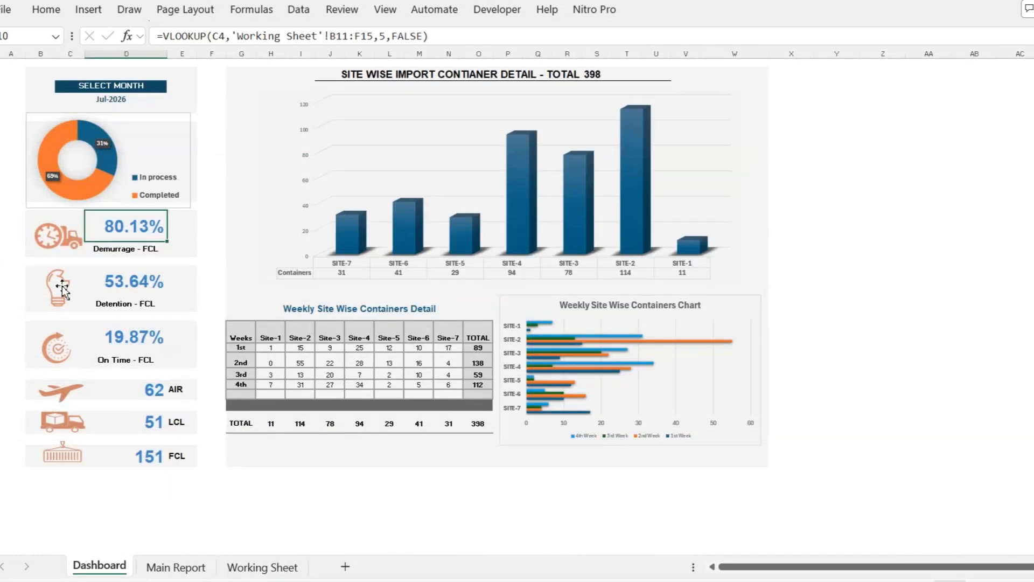
double_click(106, 230)
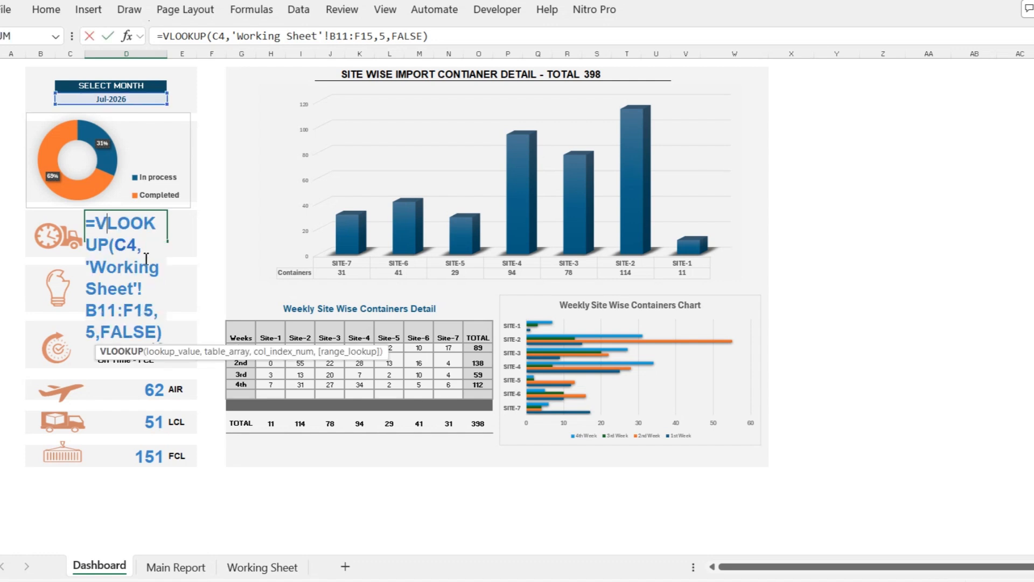
click(127, 245)
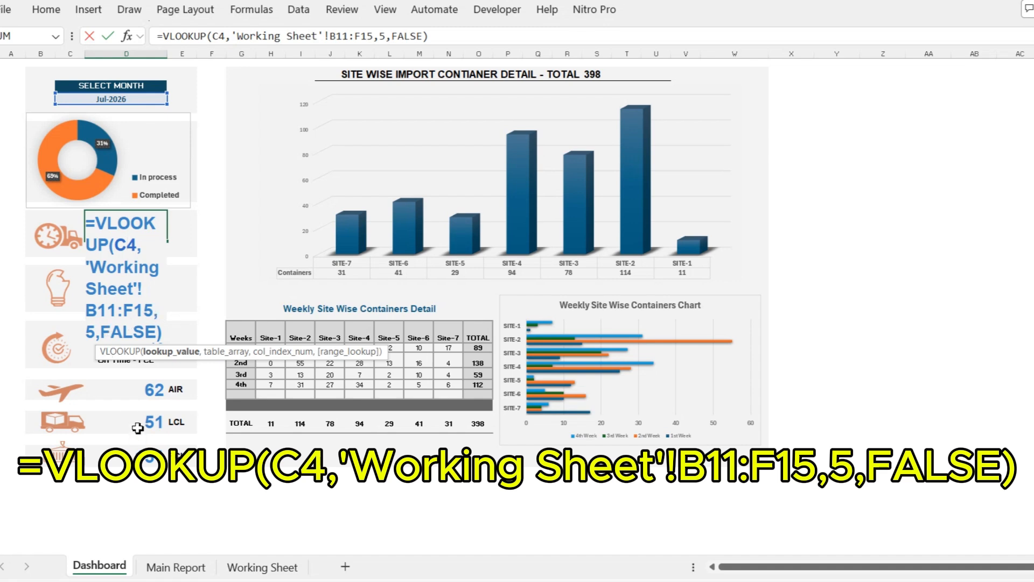
double_click(94, 334)
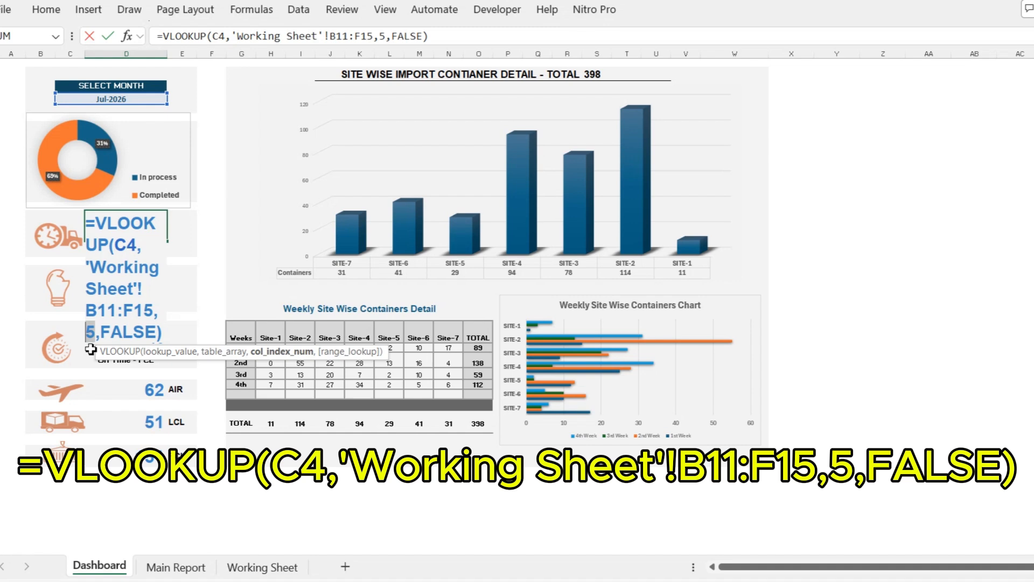
click(290, 569)
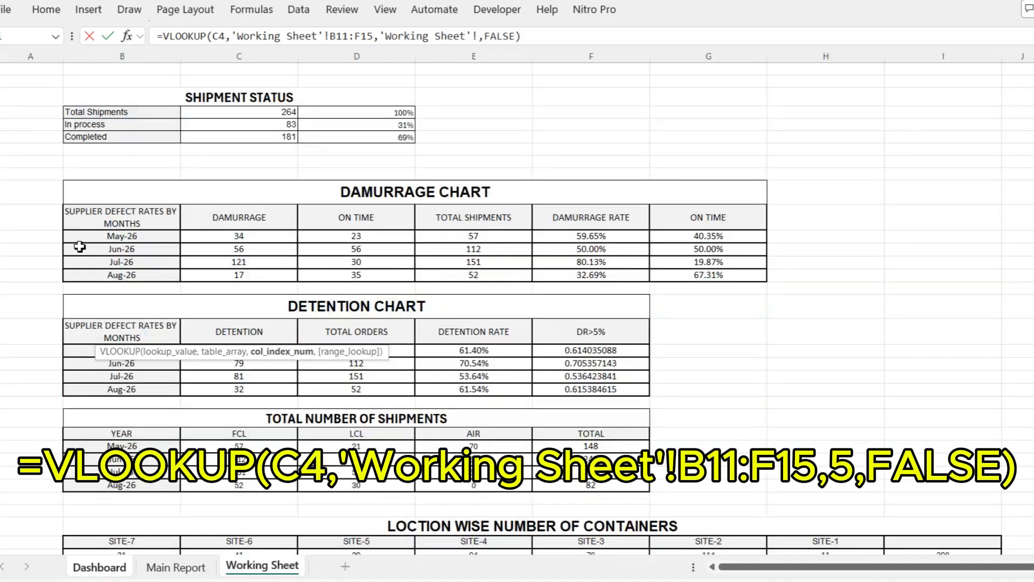
click(116, 223)
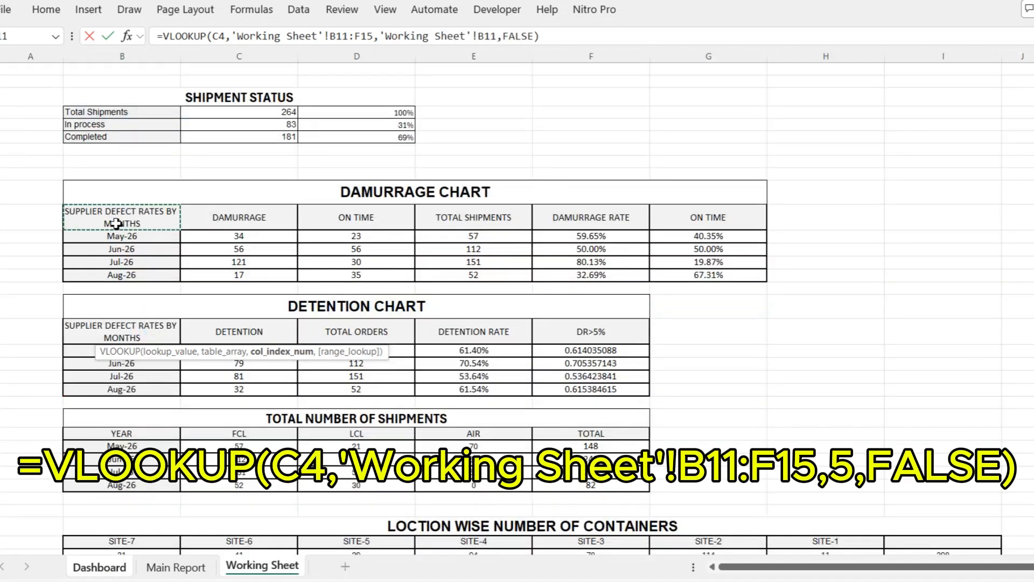
drag(117, 223, 630, 281)
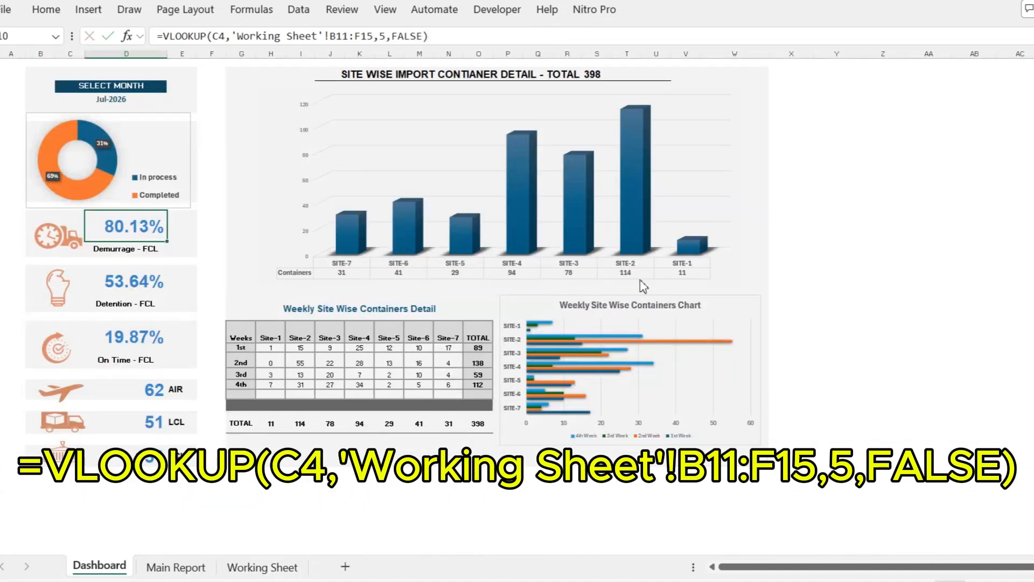
Select the lookup's table range B11:F15, from the months column to DAMURRAGE RATE, on the Working Sheet.
click(262, 567)
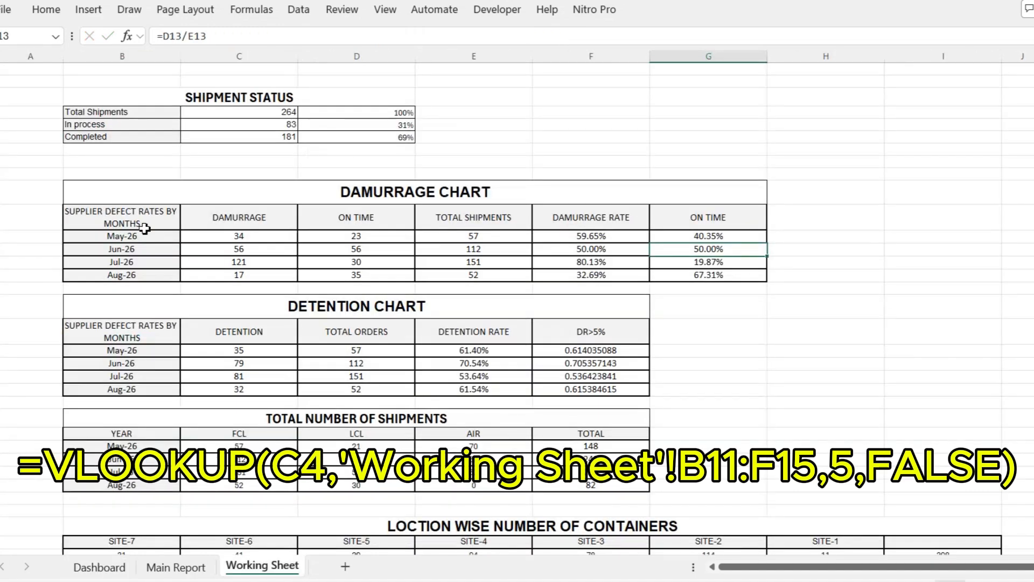
drag(145, 229, 619, 281)
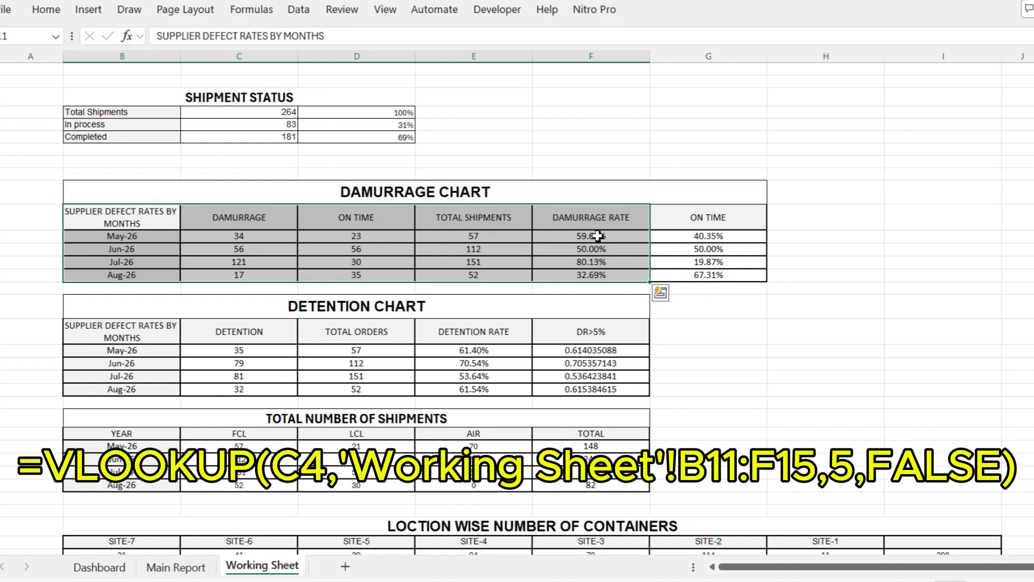
Examine the column index 5 and FALSE range lookup arguments of the Dashboard's Demurrage - FCL VLOOKUP.
click(107, 568)
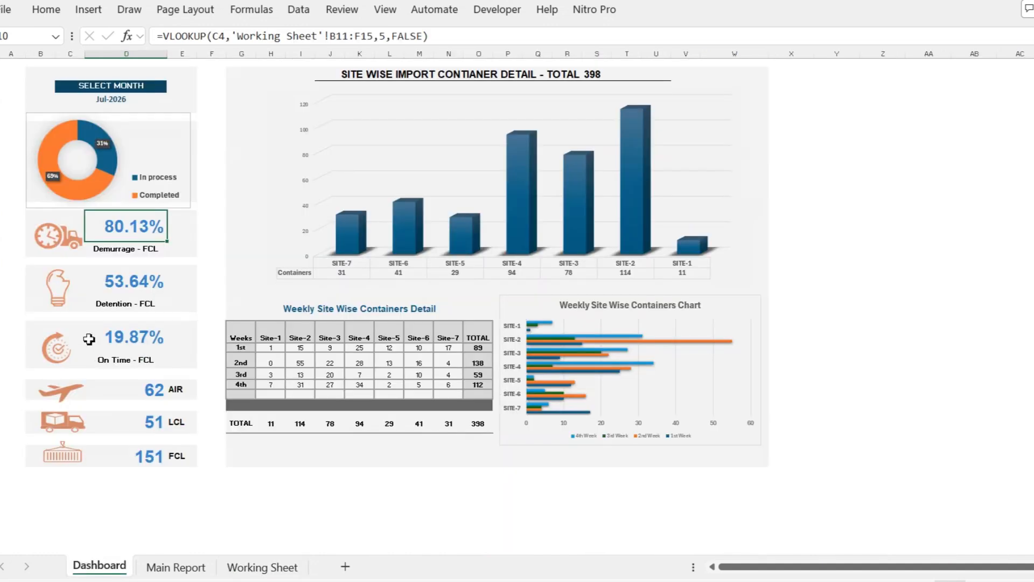
double_click(126, 218)
drag(96, 331, 83, 330)
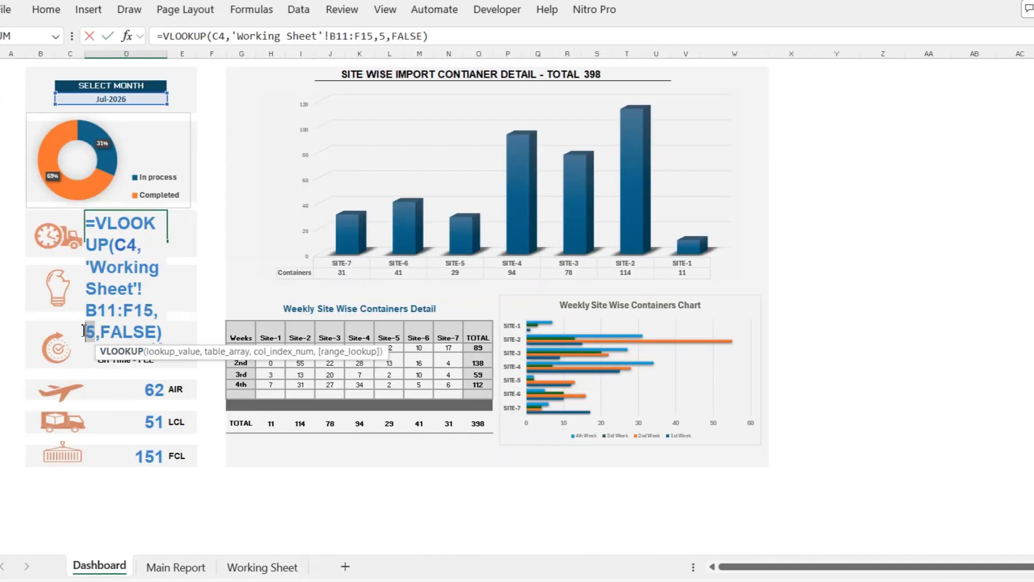
click(119, 330)
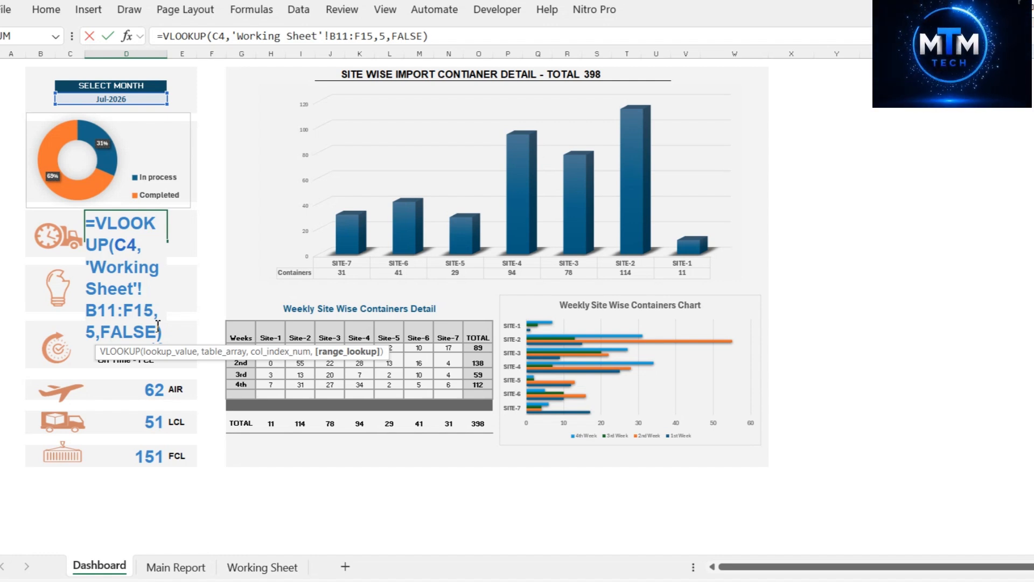
drag(158, 331, 105, 331)
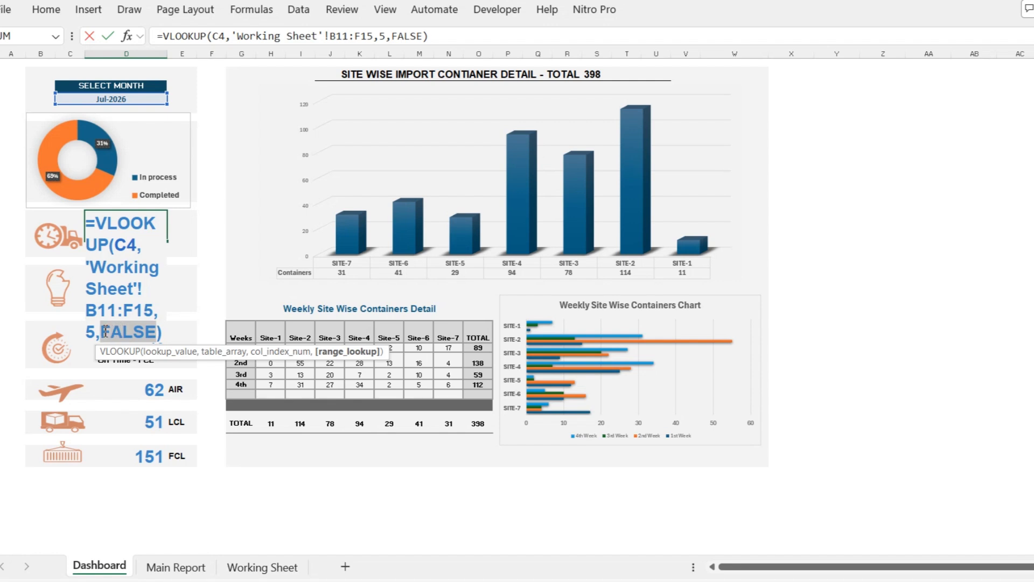
click(103, 331)
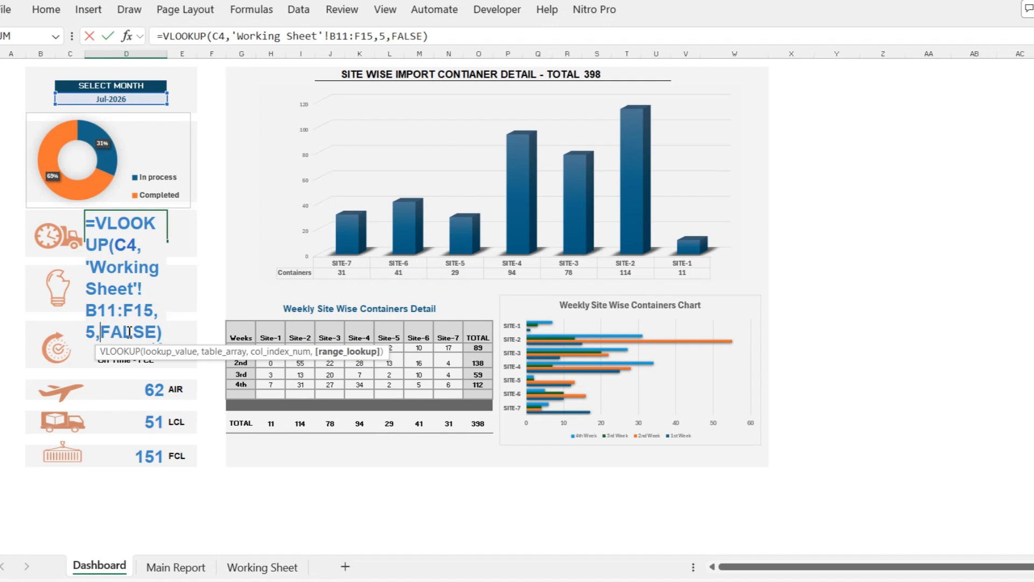
key(Return)
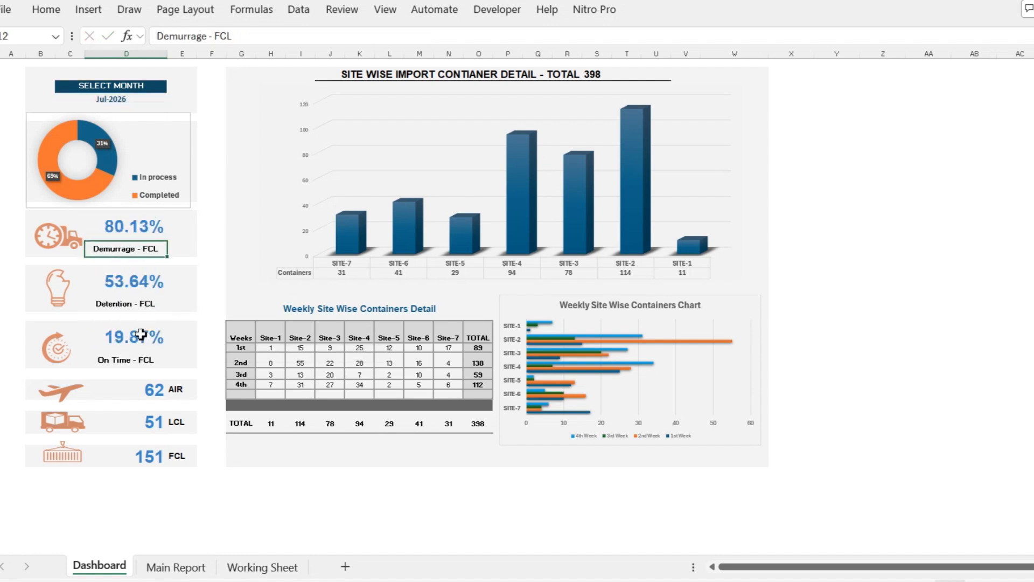
Compare the Dashboard's Demurrage - FCL percentage with the Jul-26 DAMURRAGE RATE on the Working Sheet.
click(137, 224)
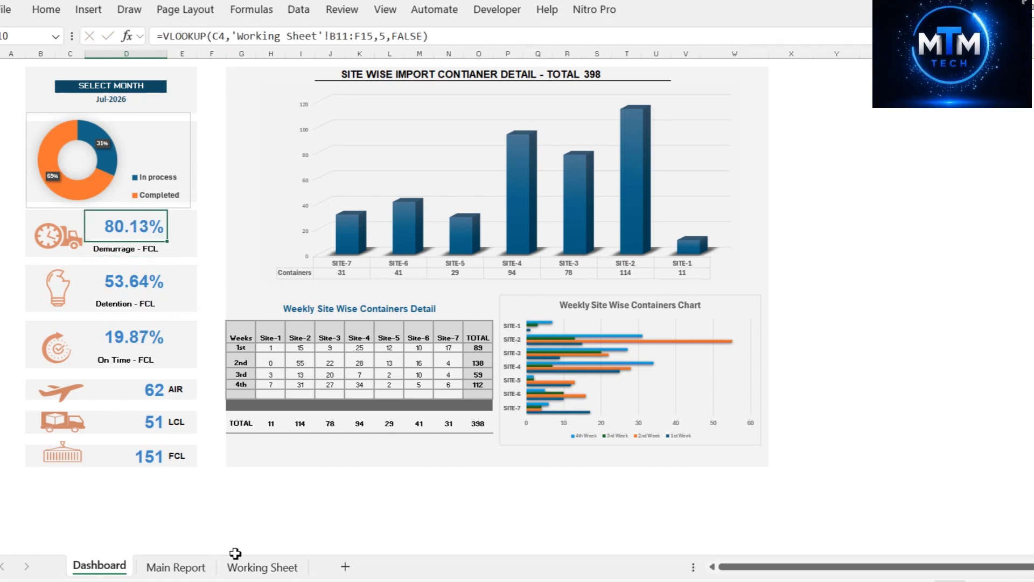
click(262, 567)
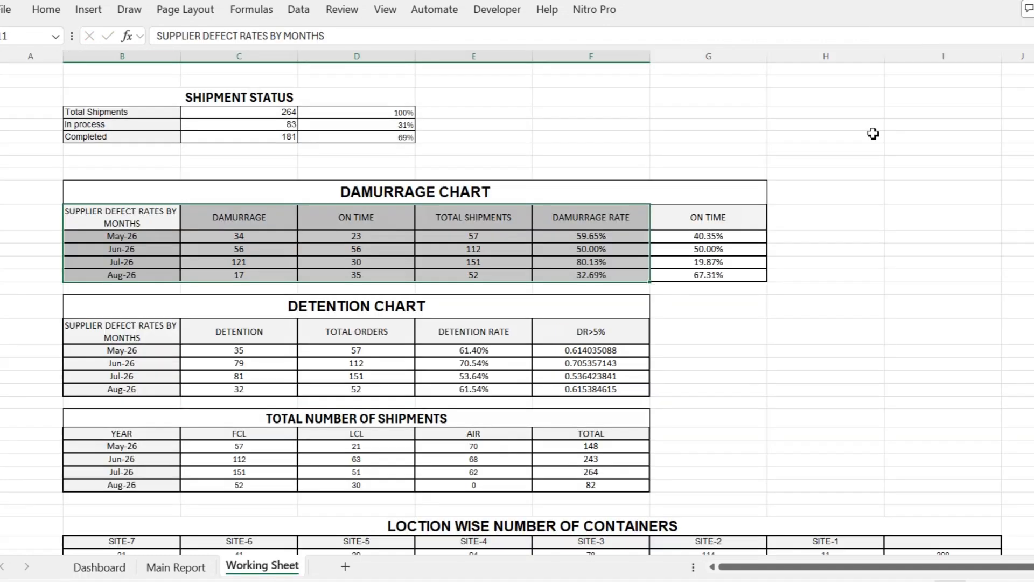
click(615, 263)
click(133, 261)
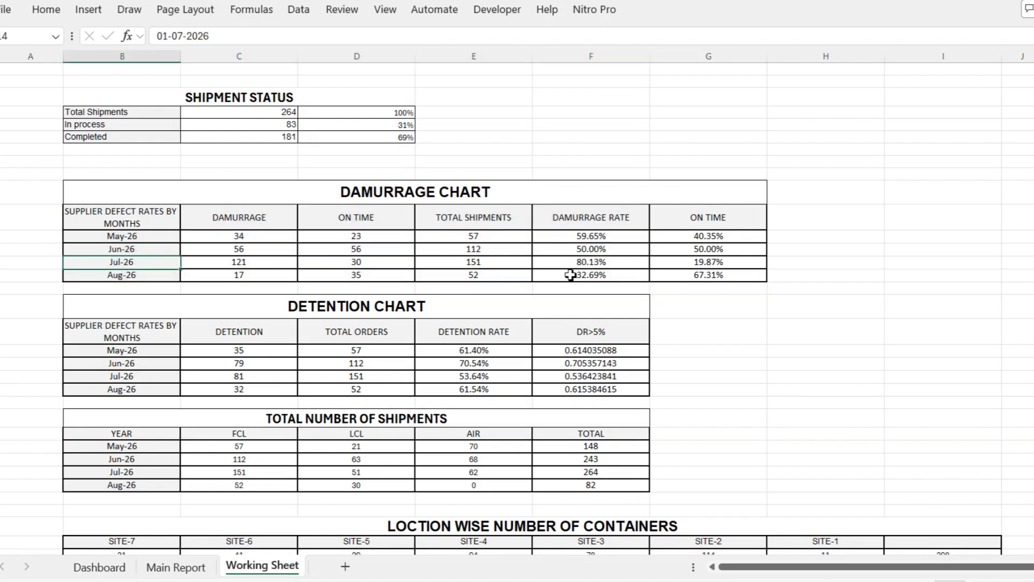
click(576, 262)
Set the Dashboard month to Jun-26 and check Demurrage - FCL against the Working Sheet's Jun-26 DAMURRAGE RATE.
click(99, 567)
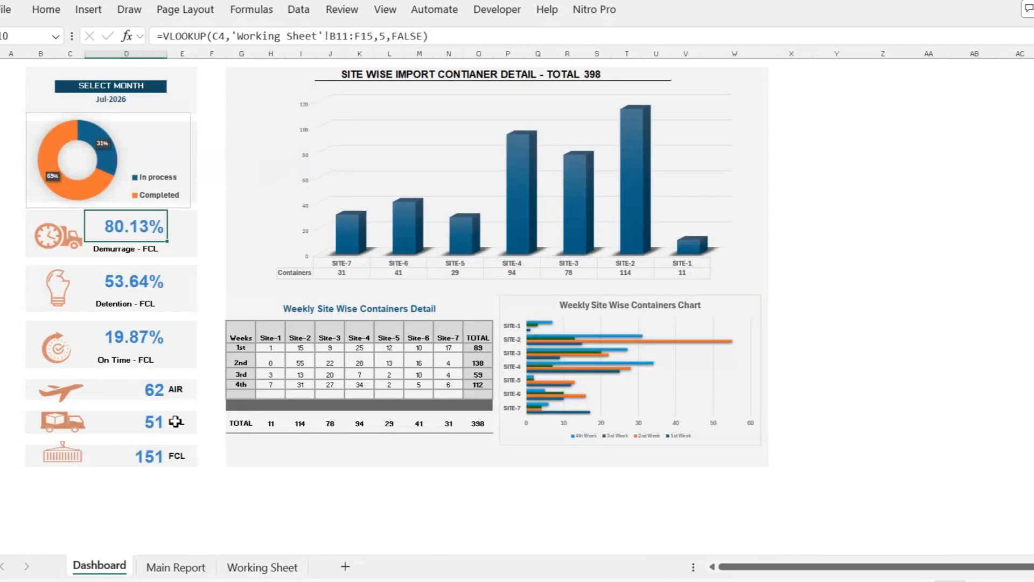
click(147, 99)
click(173, 99)
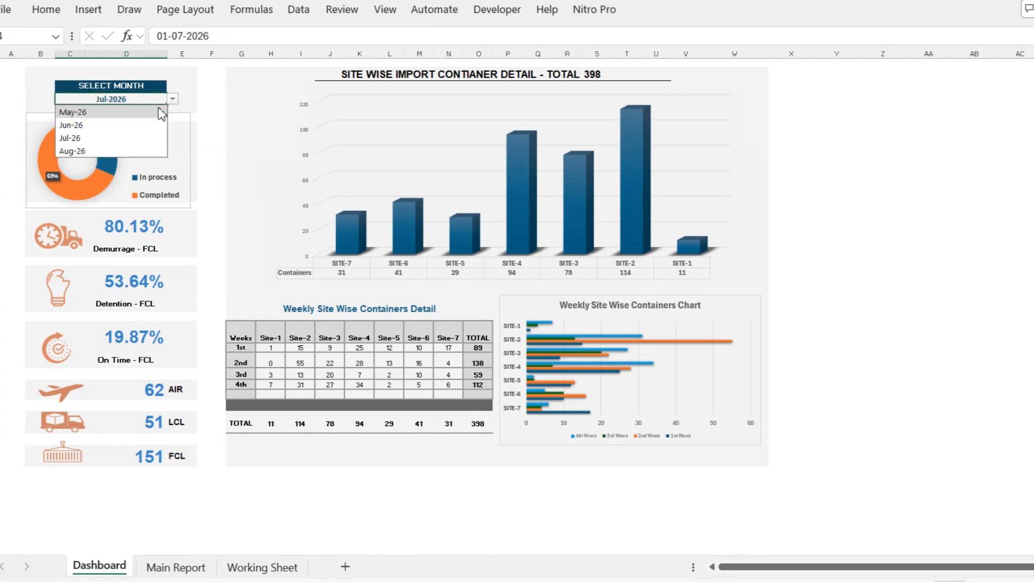
click(116, 128)
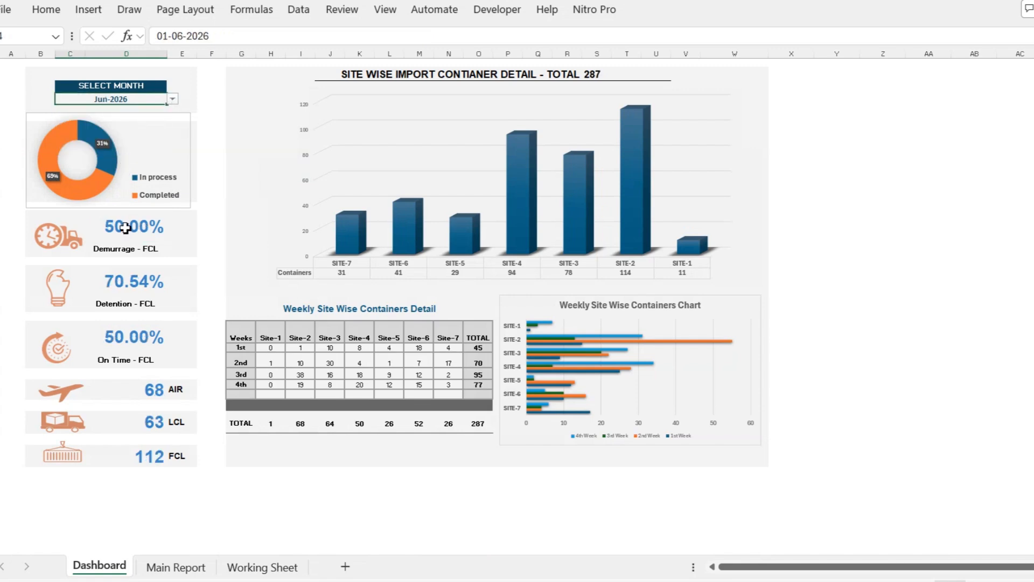
key(Return)
click(262, 567)
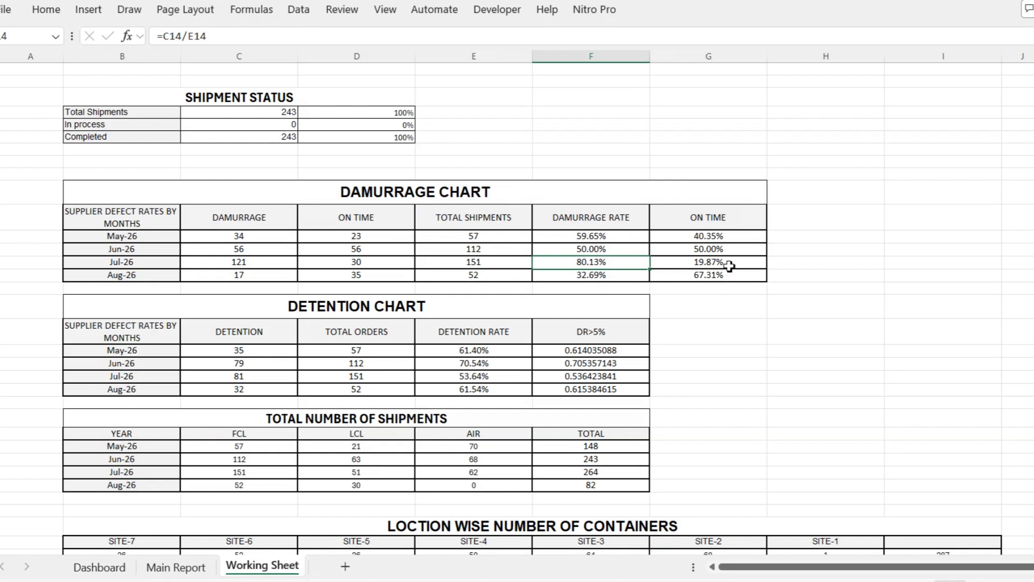
click(586, 248)
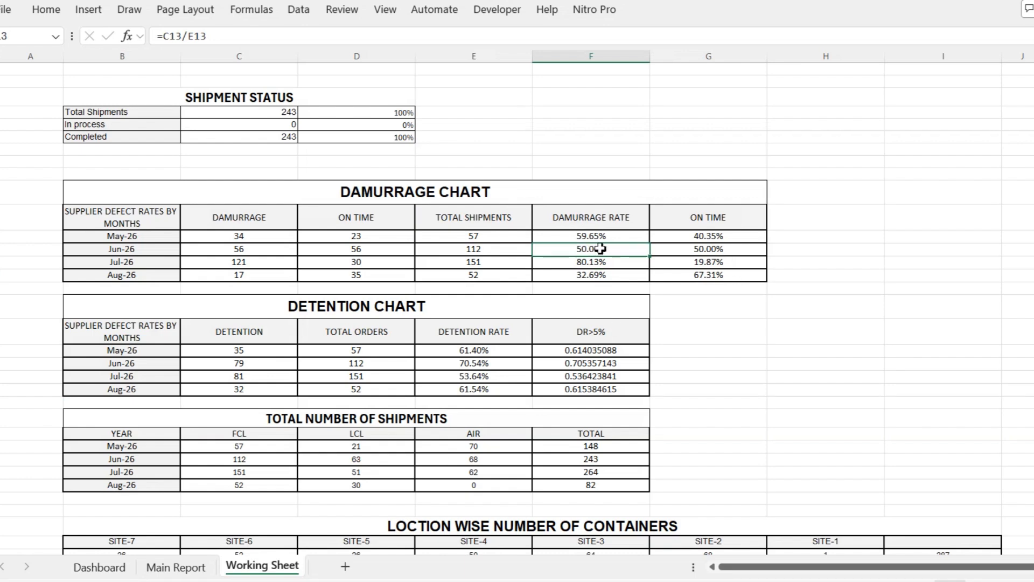
Inspect the On Time - FCL VLOOKUP on the Dashboard and its column index argument 6.
click(97, 568)
click(109, 338)
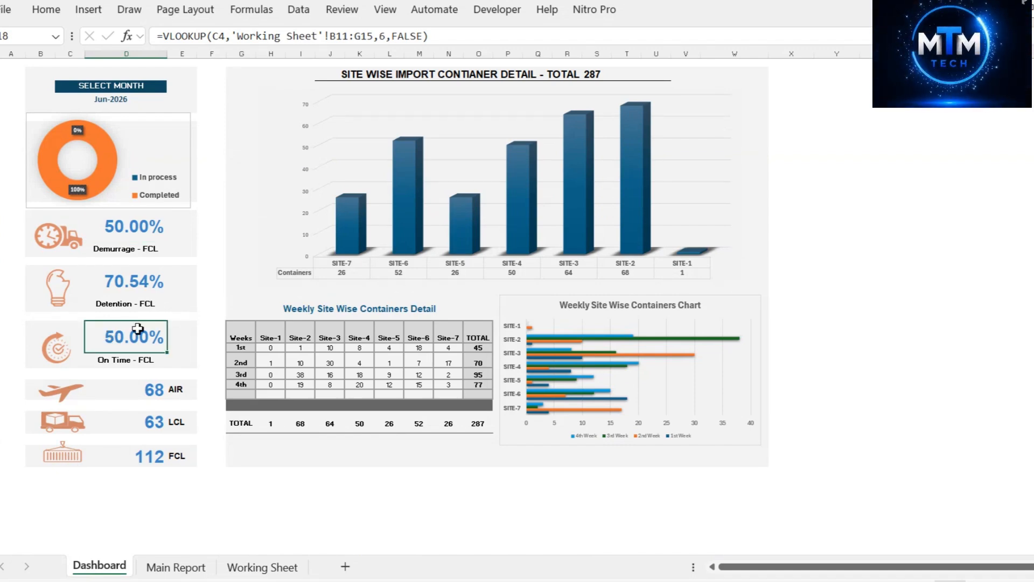
double_click(129, 355)
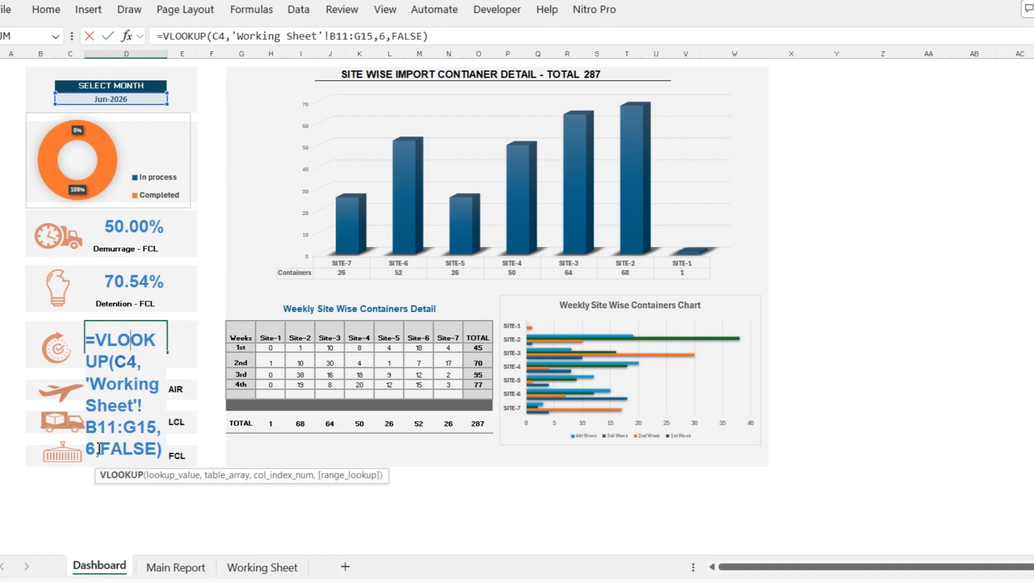
double_click(90, 448)
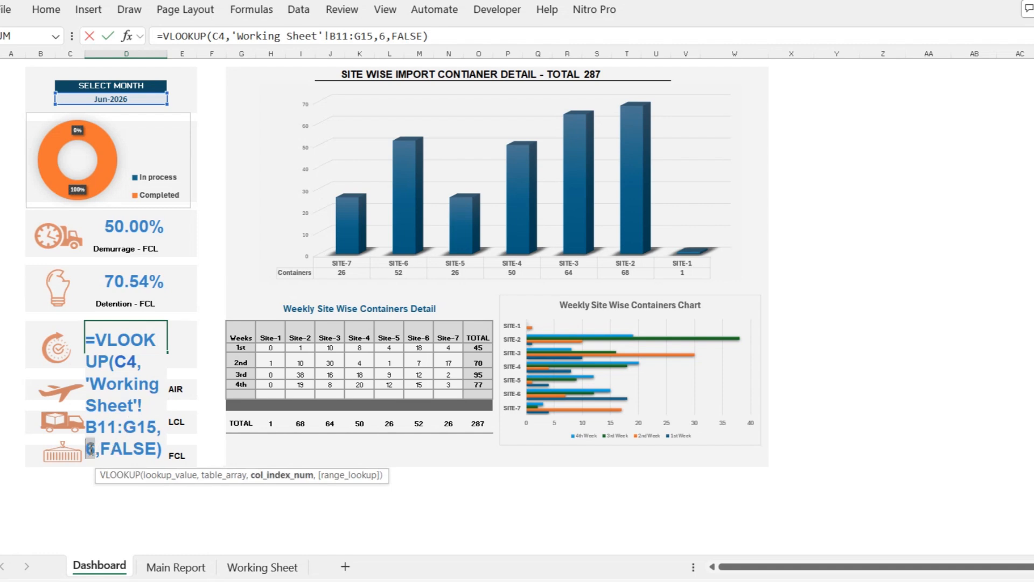
key(Escape)
Trace the DAMURRAGE CHART columns across the Working Sheet and select the ON TIME percentage column G11:G15.
click(267, 569)
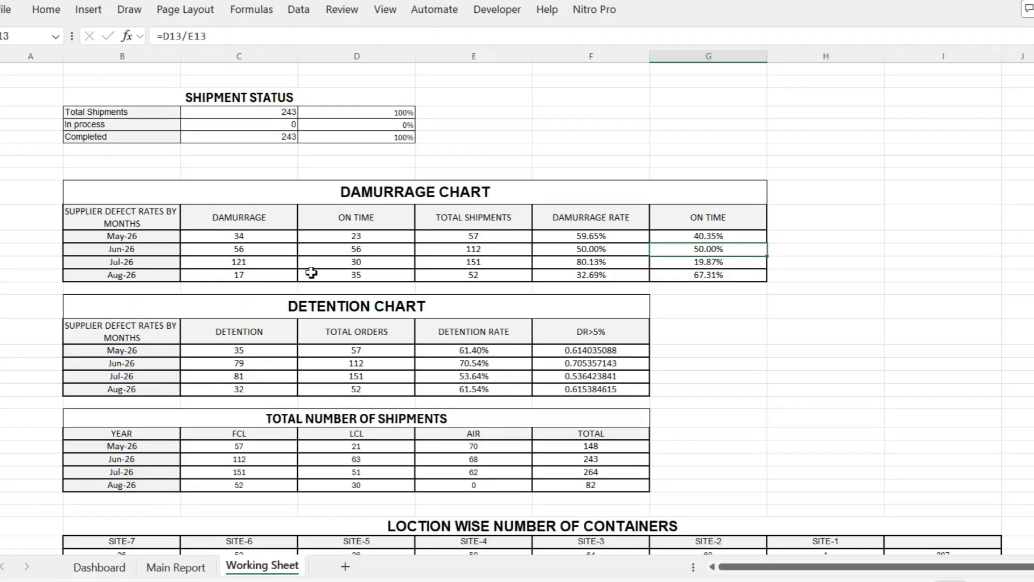
click(245, 251)
click(335, 261)
click(470, 273)
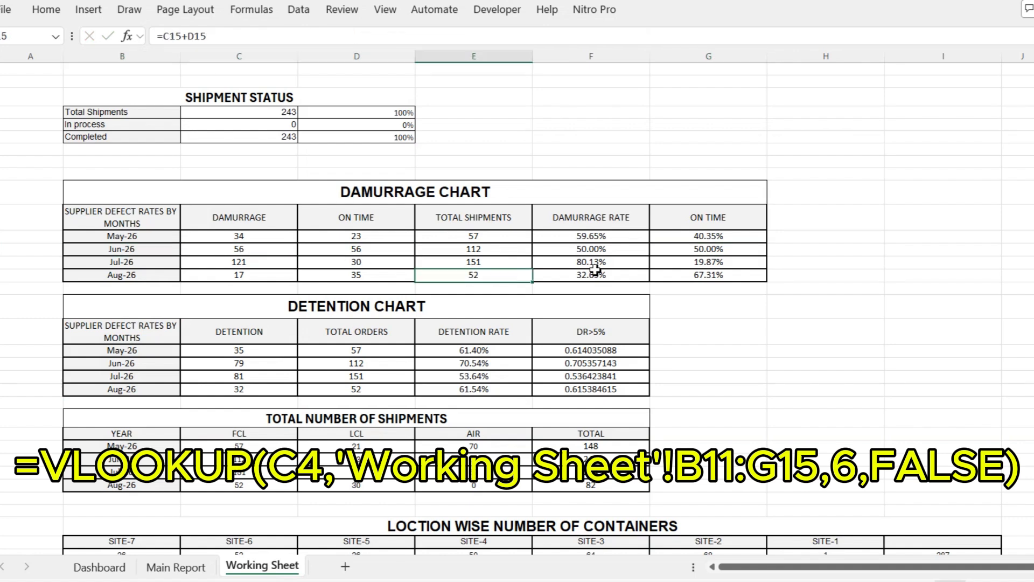
click(597, 273)
click(701, 275)
drag(714, 214, 721, 276)
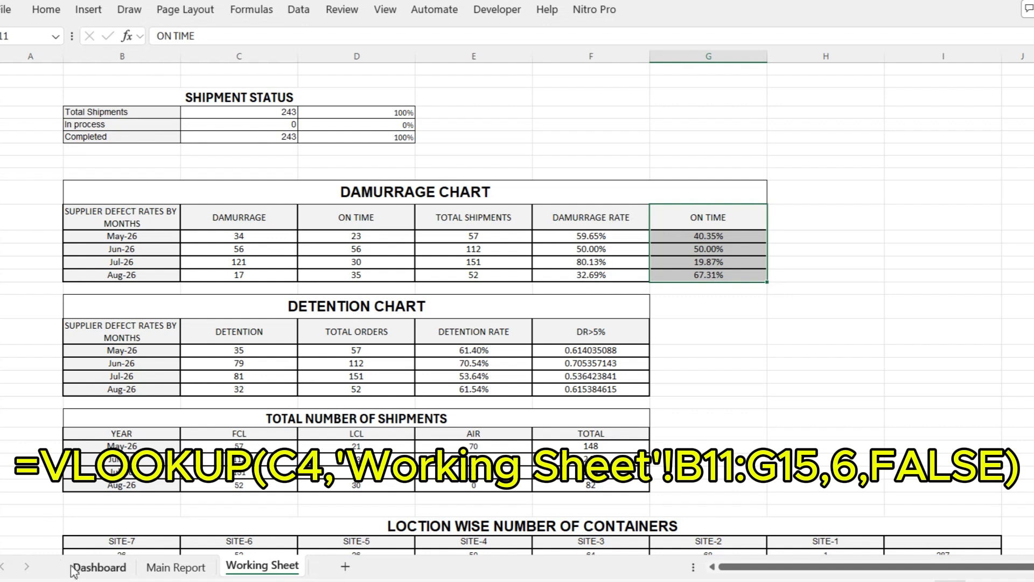
Review the column index and lookup value arguments in the Dashboard's On Time - FCL formula again.
click(96, 567)
double_click(152, 338)
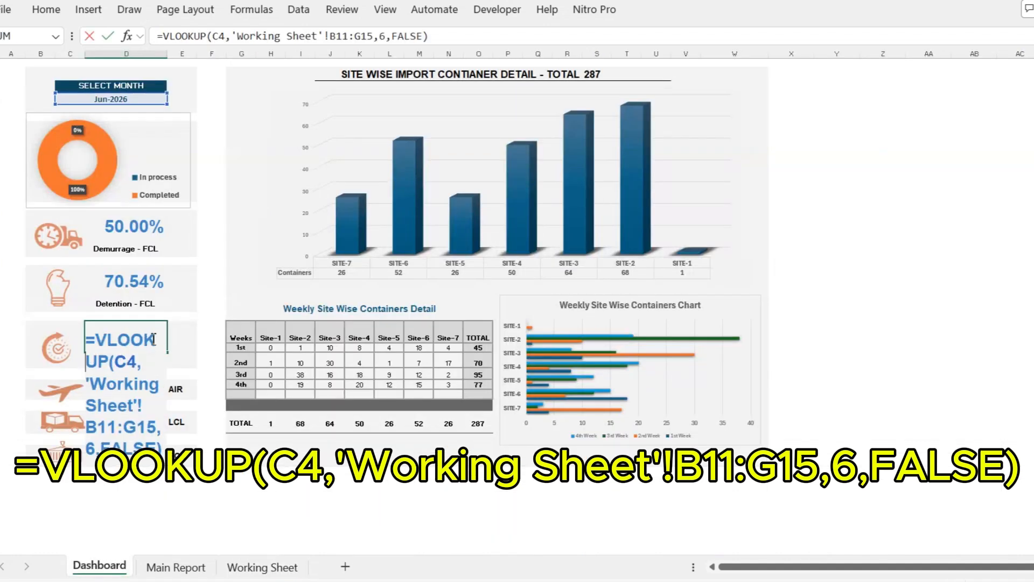
double_click(96, 446)
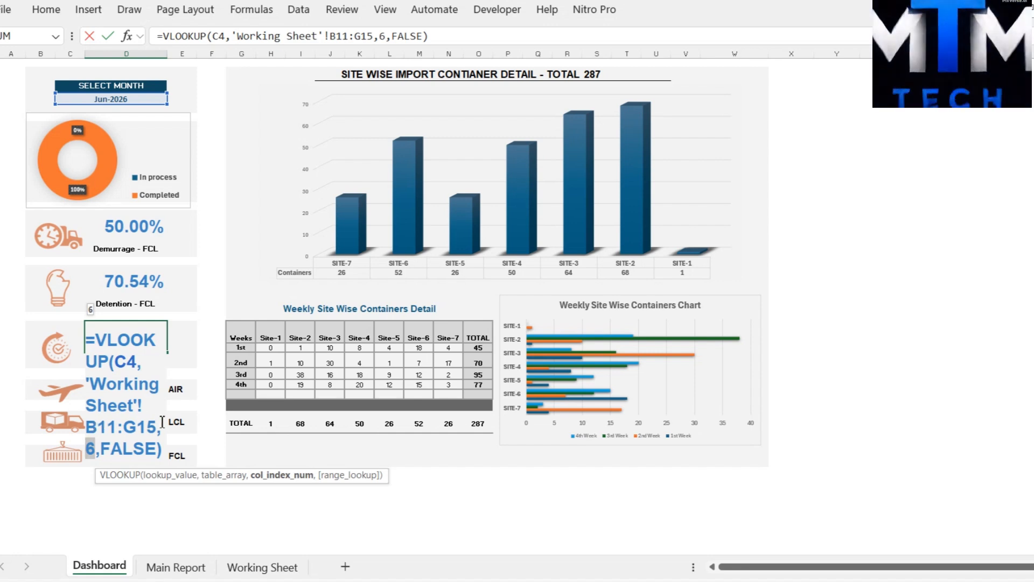
click(134, 364)
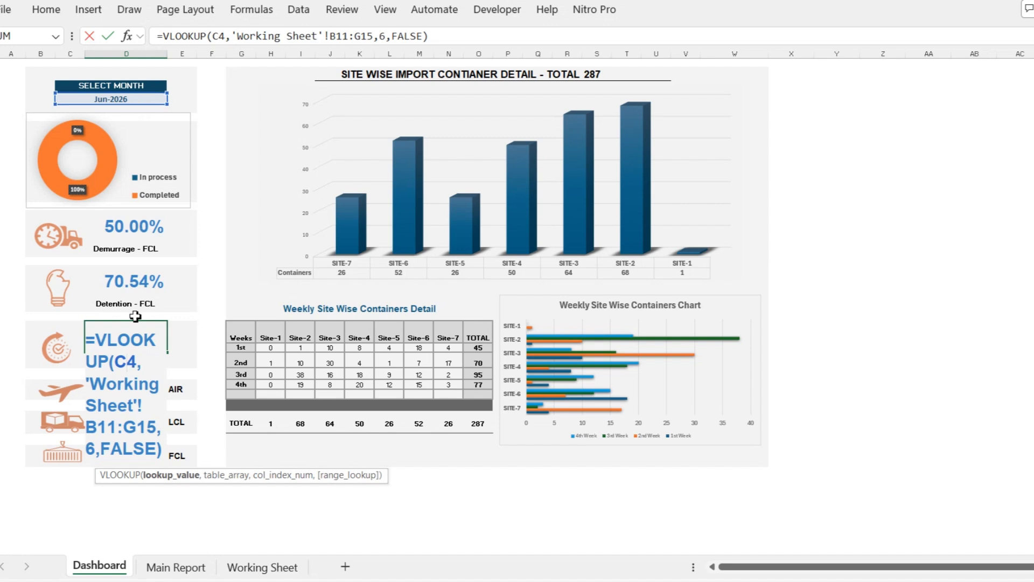
key(Escape)
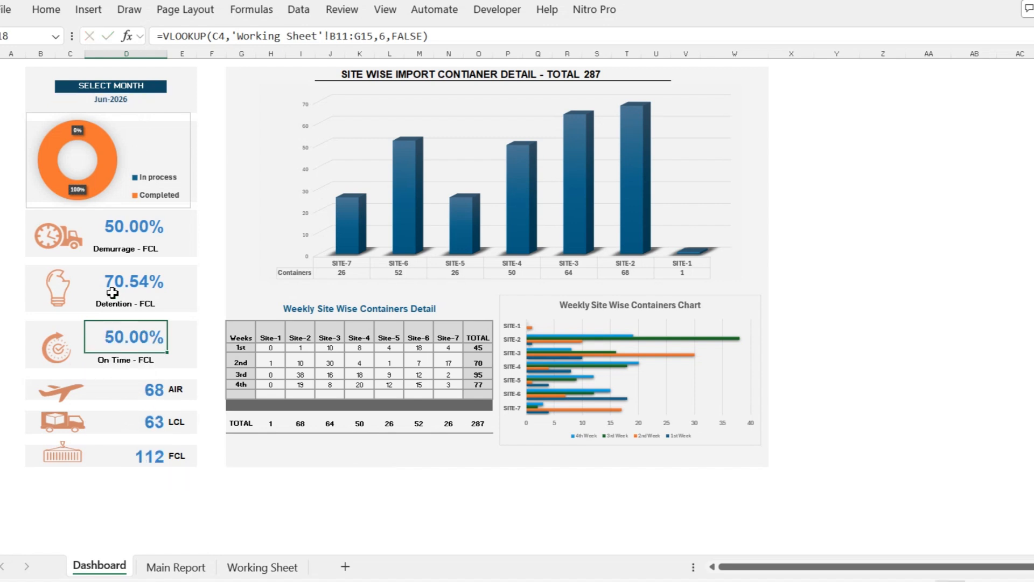
Compare the Demurrage - FCL and On Time - FCL lookups with their source columns in the DAMURRAGE CHART.
click(136, 228)
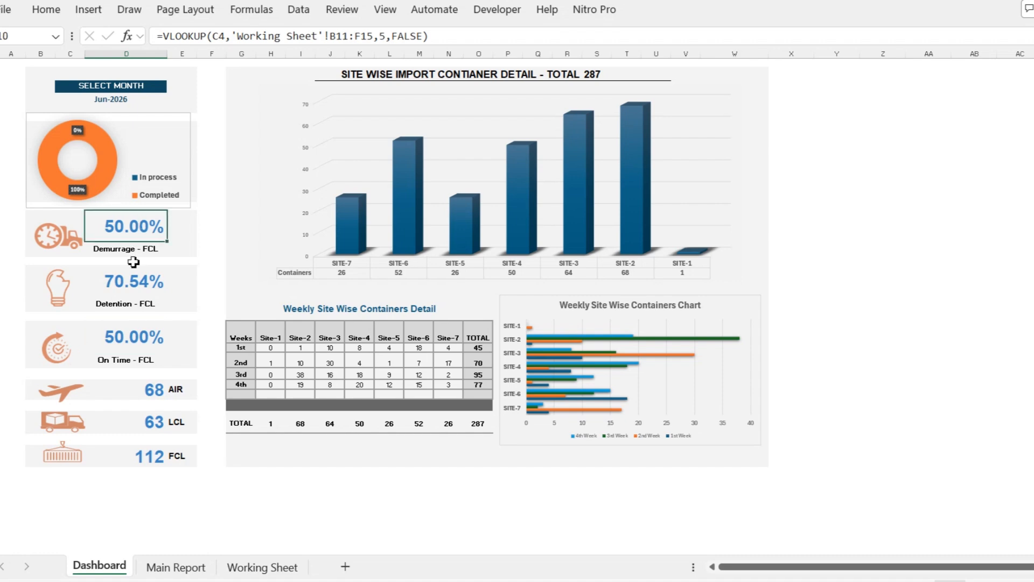
click(133, 347)
click(264, 565)
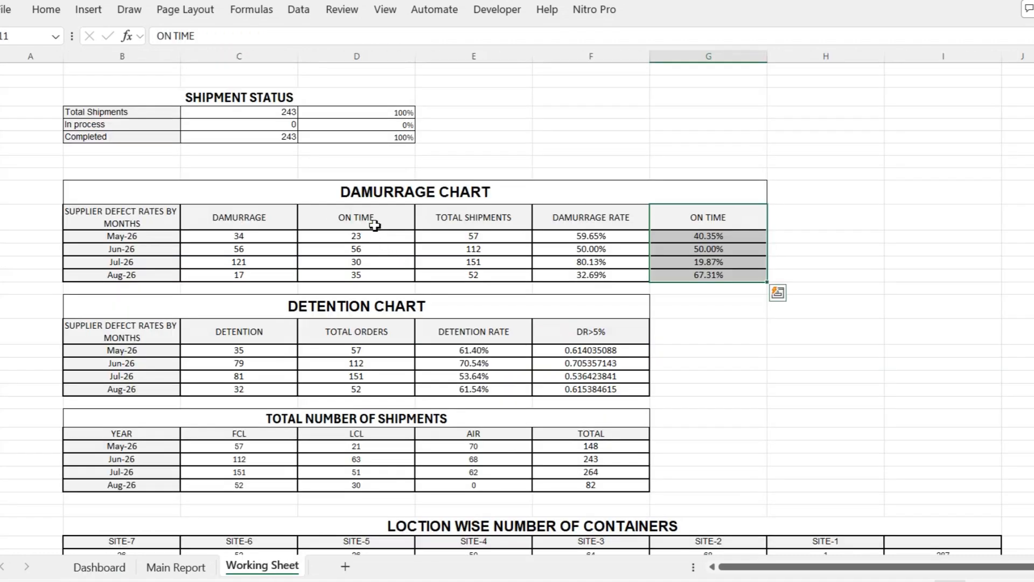
drag(376, 236, 706, 291)
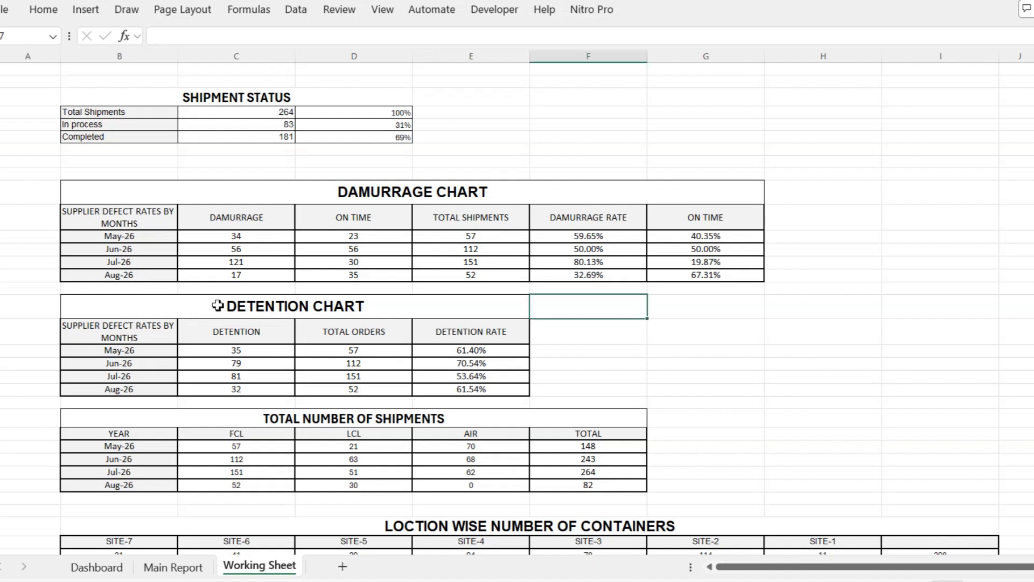
Review the Dashboard's Demurrage, On Time and Detention - FCL lookup formulas for Jul-2026.
click(110, 566)
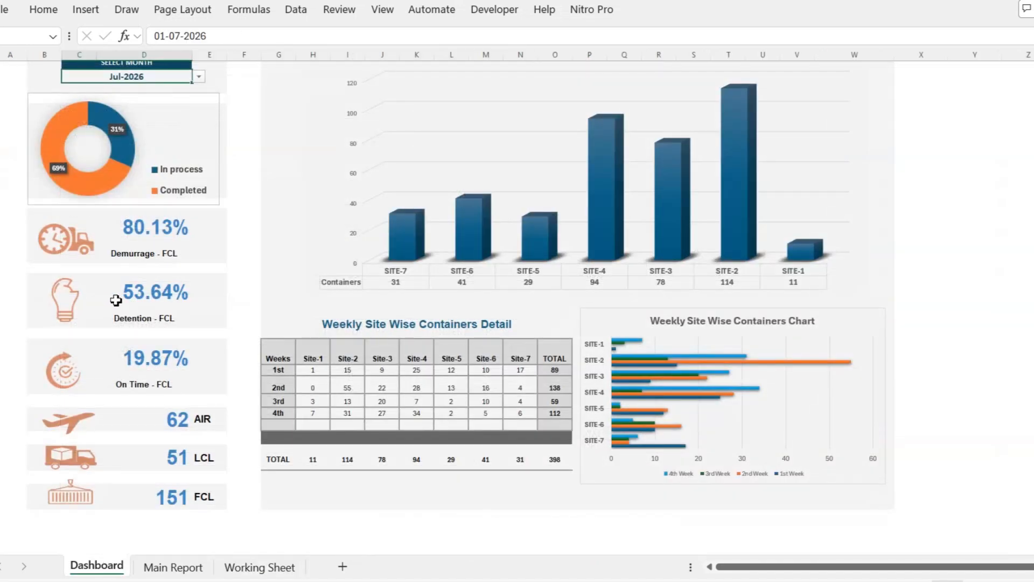
click(105, 294)
click(152, 225)
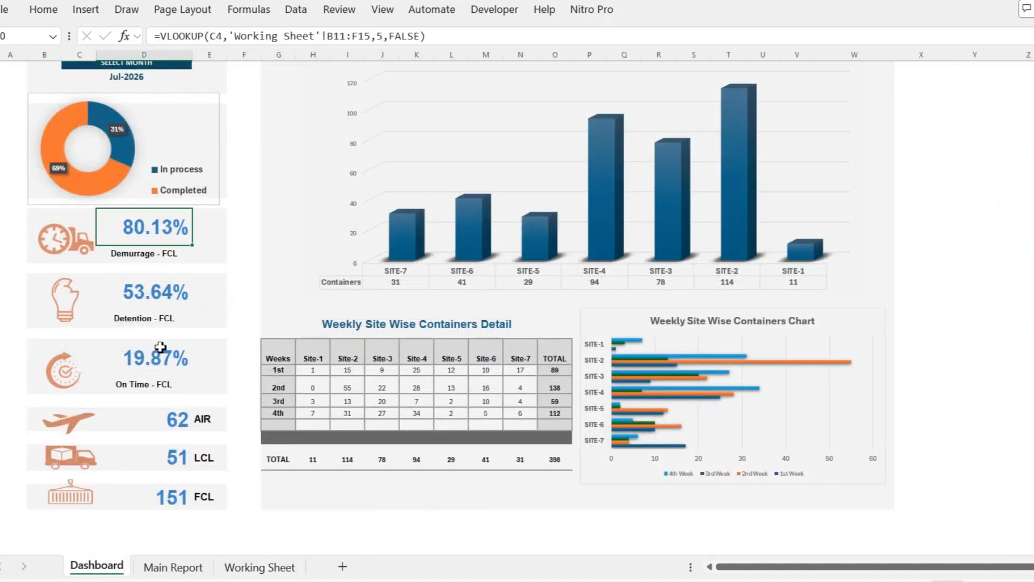
click(164, 355)
click(157, 291)
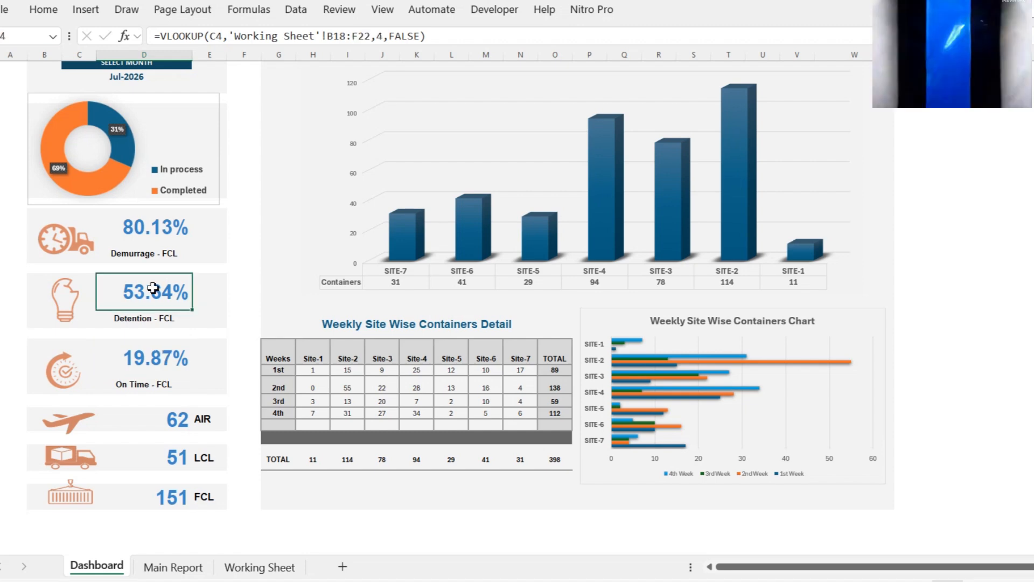
Inspect the COUNTIFS formula behind the May-26 DETENTION count in the Working Sheet's DETENTION CHART.
click(260, 567)
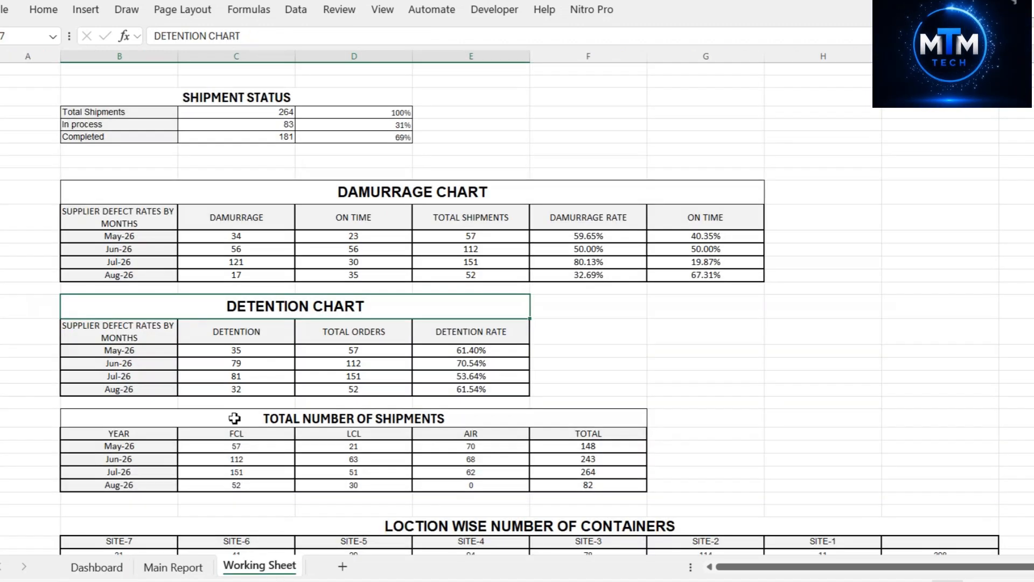
click(104, 351)
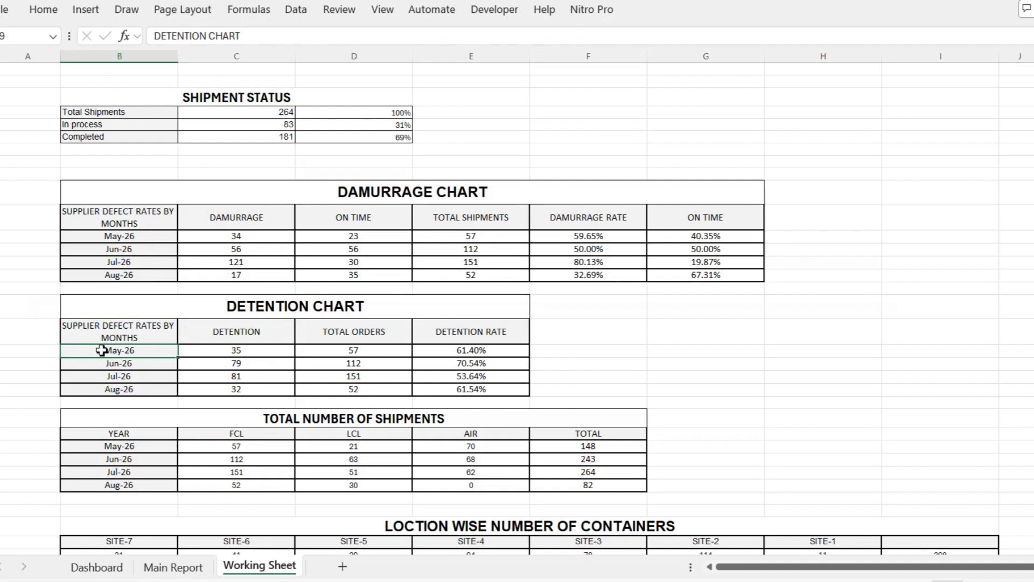
click(219, 350)
double_click(218, 350)
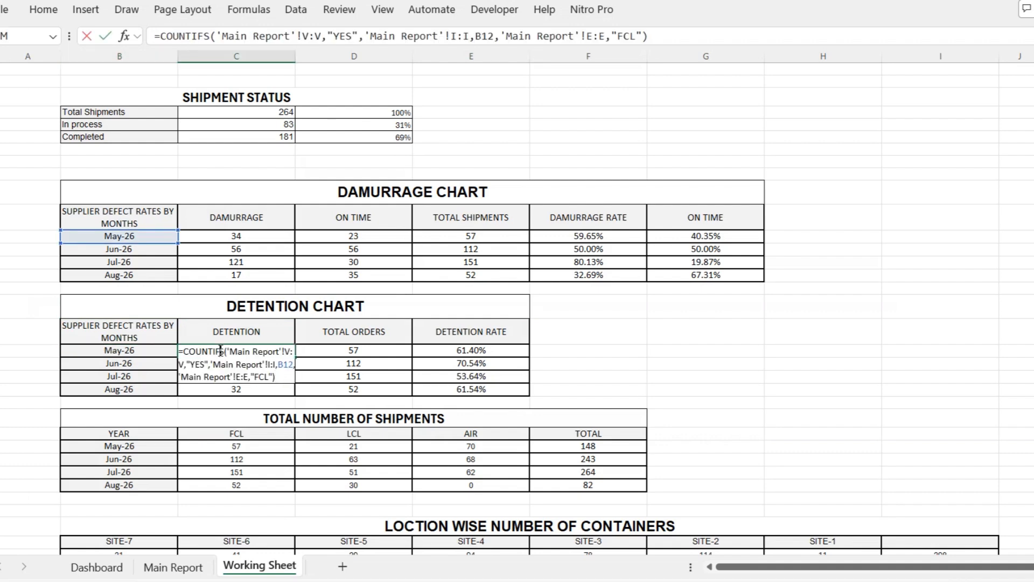
click(280, 350)
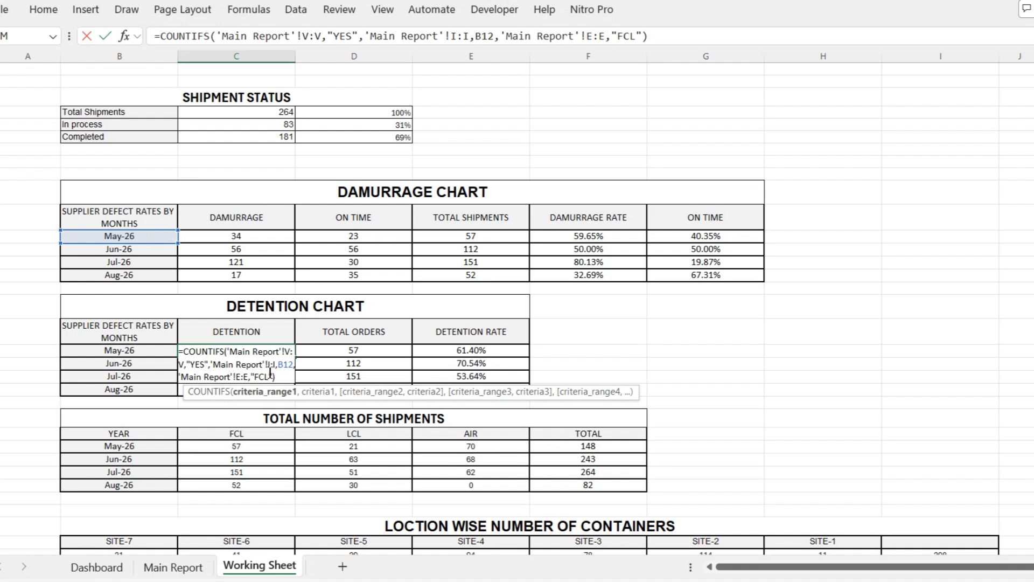
key(Escape)
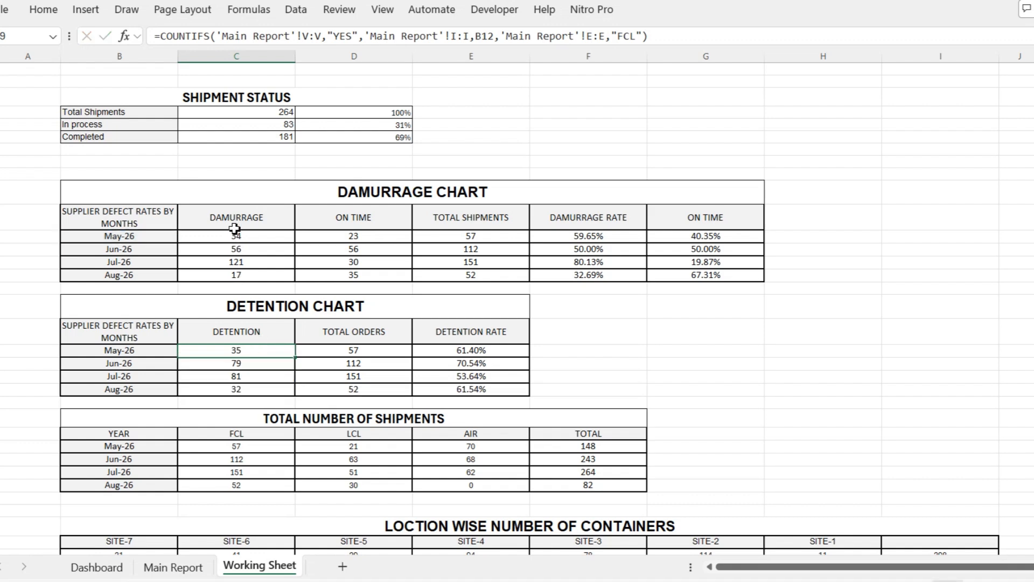
Trace the May-26 DETENTION COUNTIFS formula to the Main Report's In Detention column and inspect that column's IF formula.
click(103, 565)
click(174, 567)
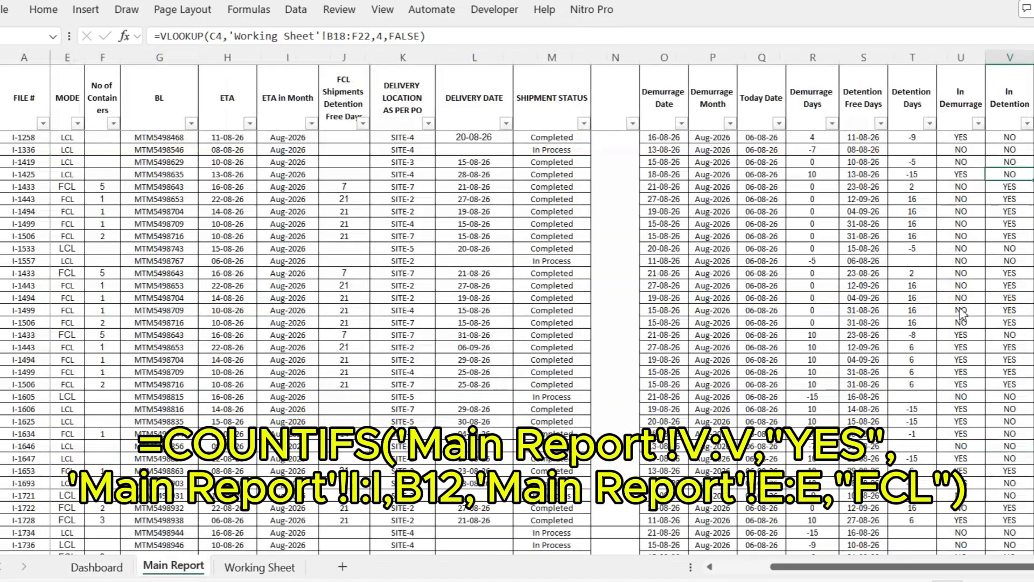
click(1010, 59)
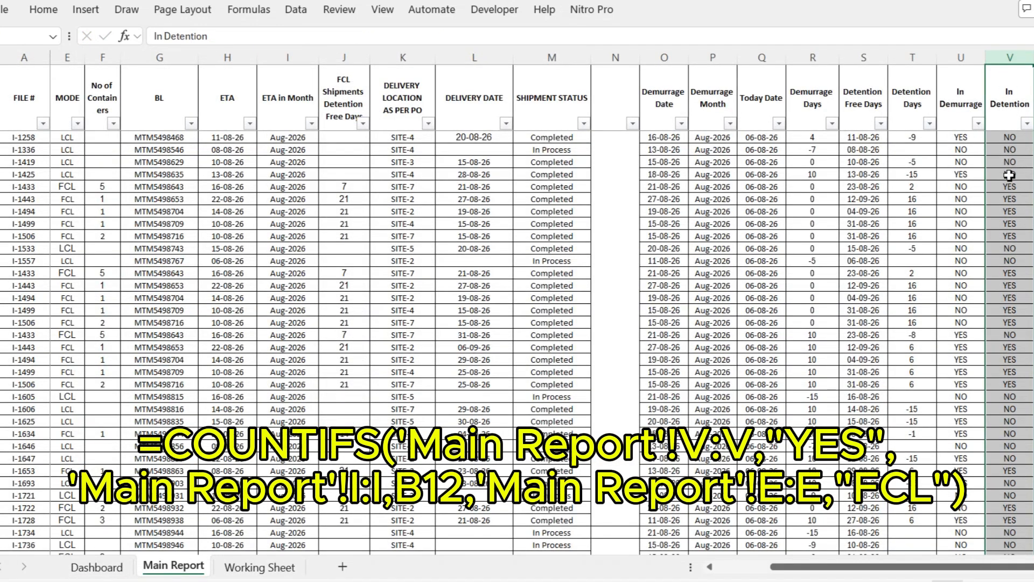
click(1010, 138)
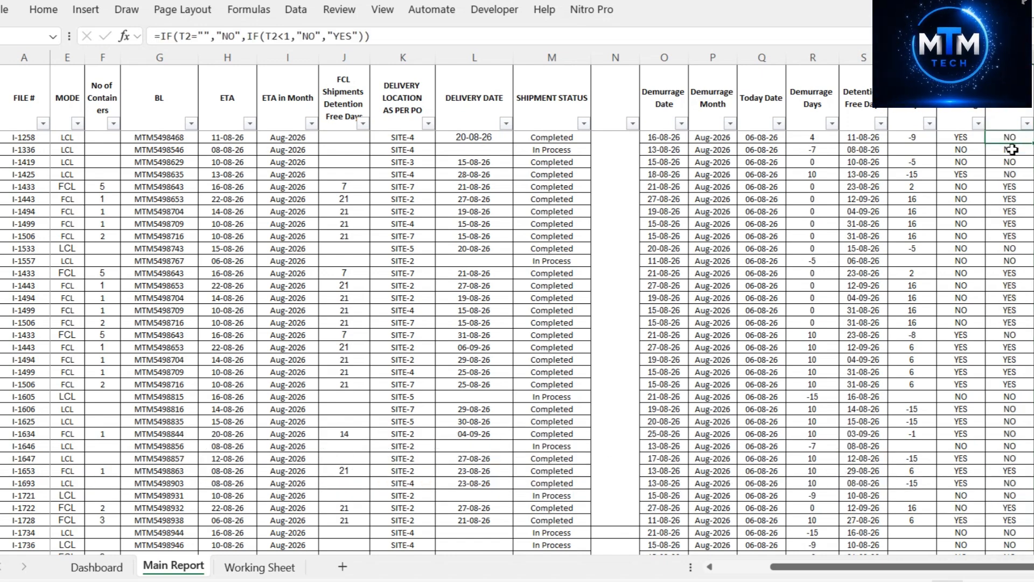
click(251, 569)
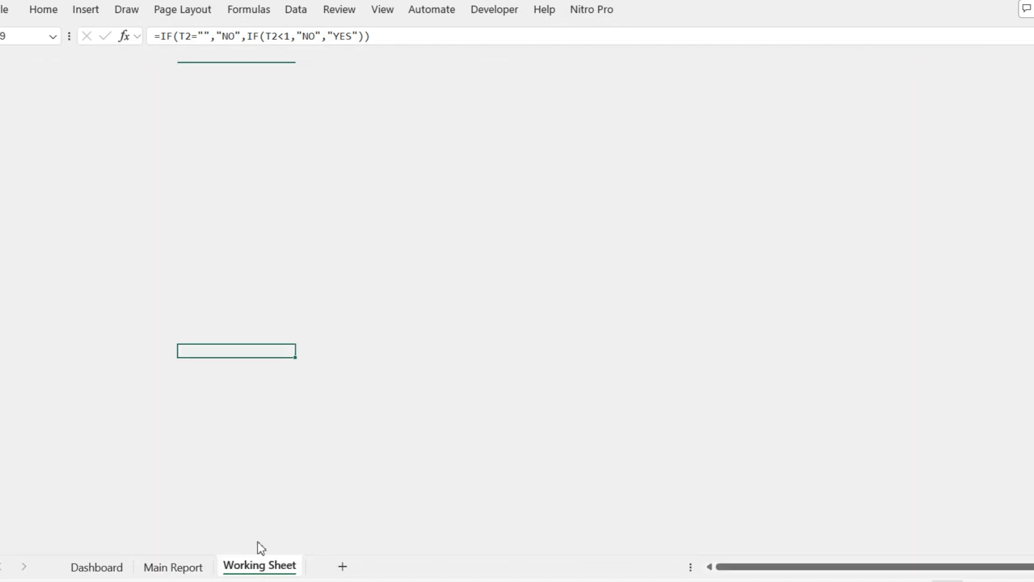
double_click(213, 350)
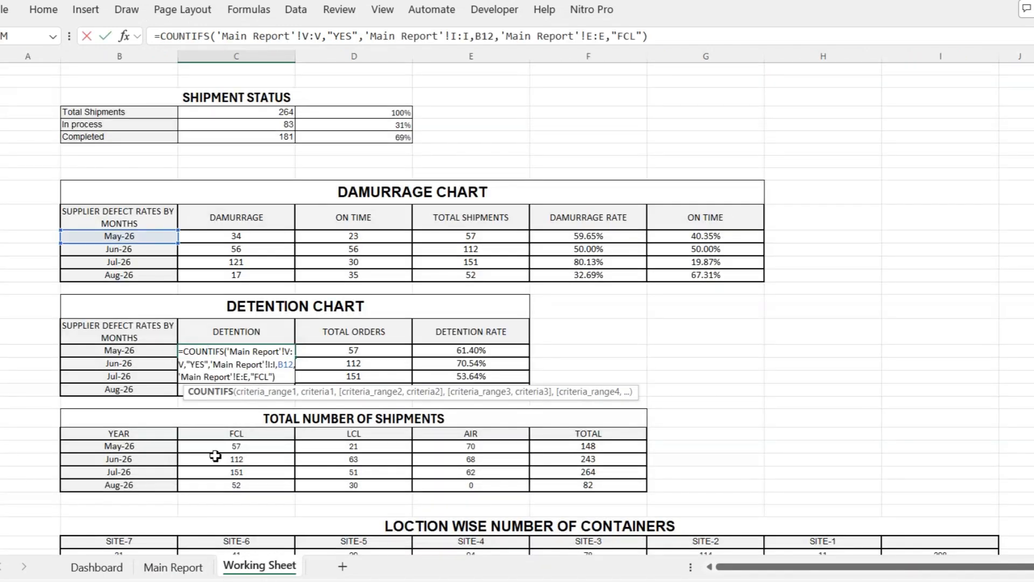
key(Escape)
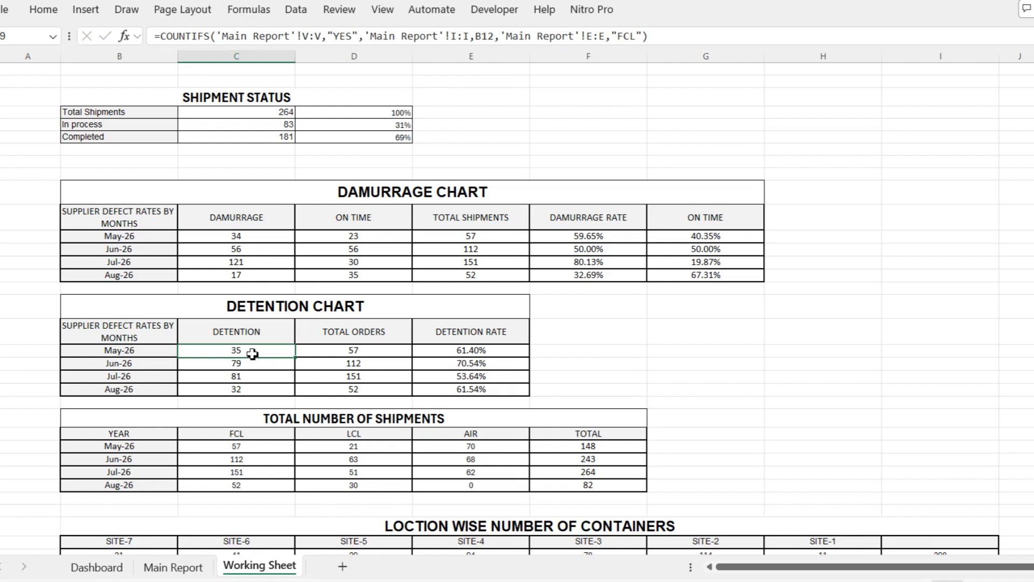
Trace the May-26 TOTAL ORDERS reference in the DETENTION CHART to the FCL count in TOTAL NUMBER OF SHIPMENTS.
click(349, 351)
double_click(362, 351)
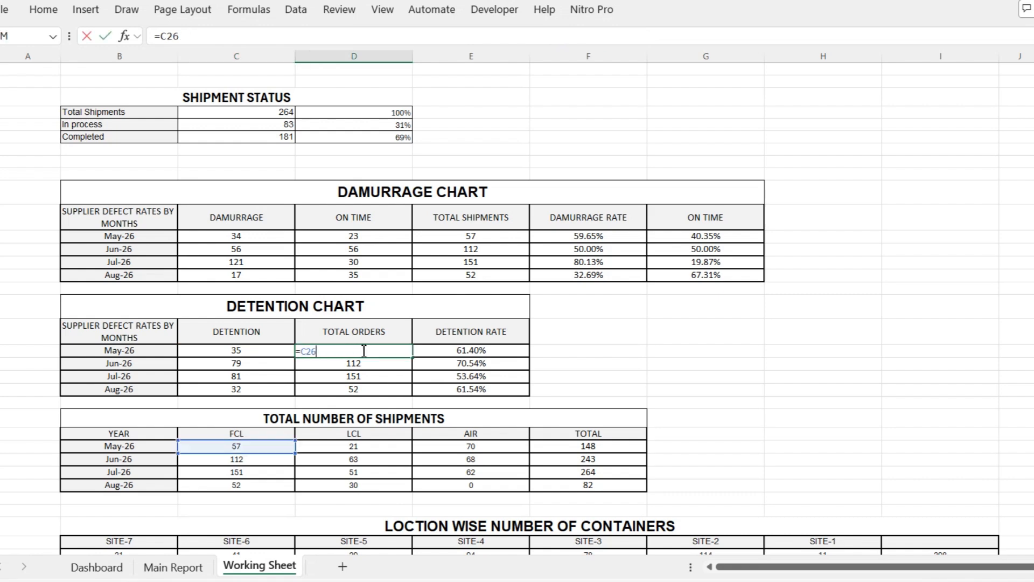
key(Escape)
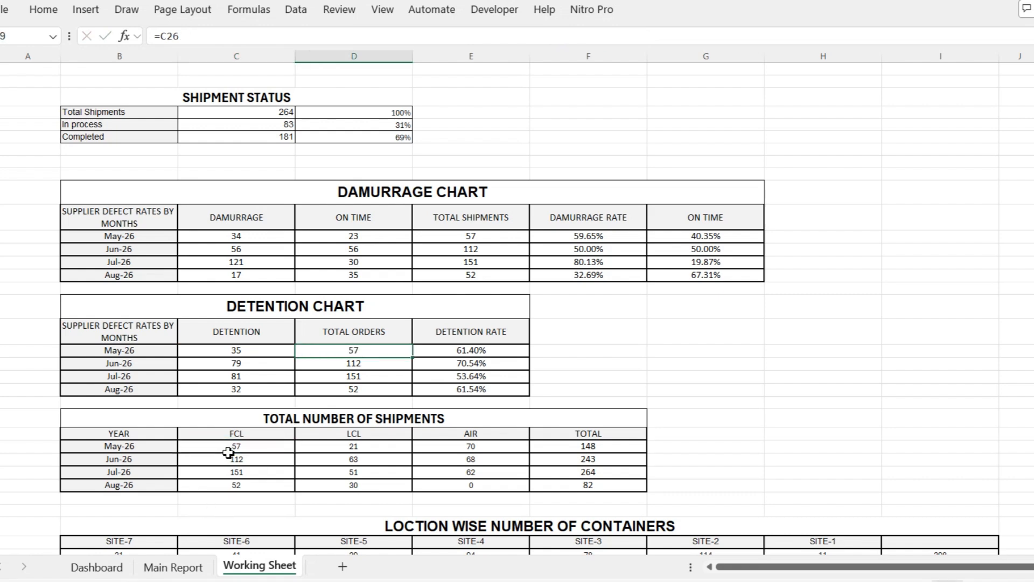
click(229, 448)
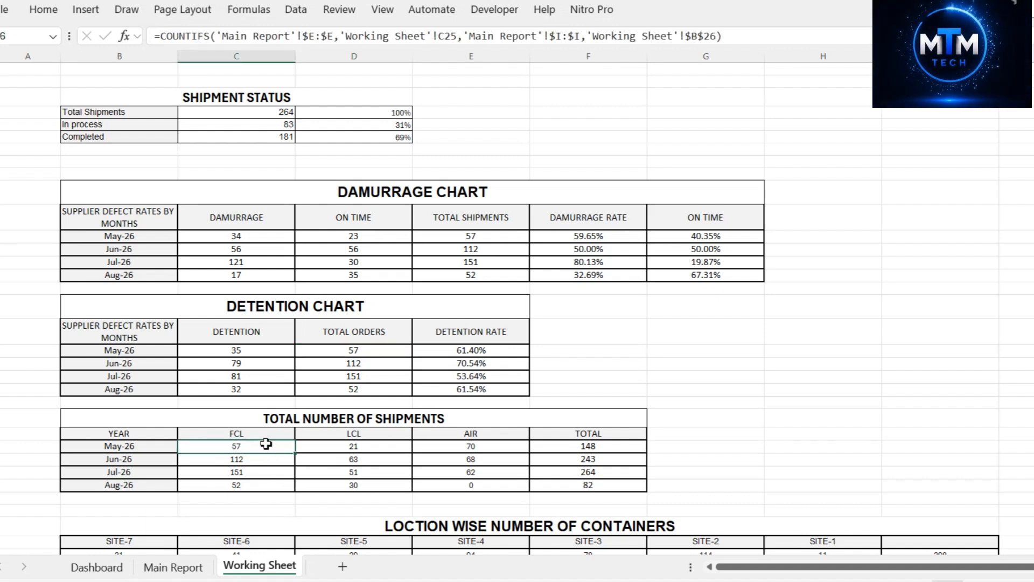
Inspect the DETENTION RATE formulas for May-26 through Jul-26 in the DETENTION CHART.
click(474, 354)
double_click(505, 353)
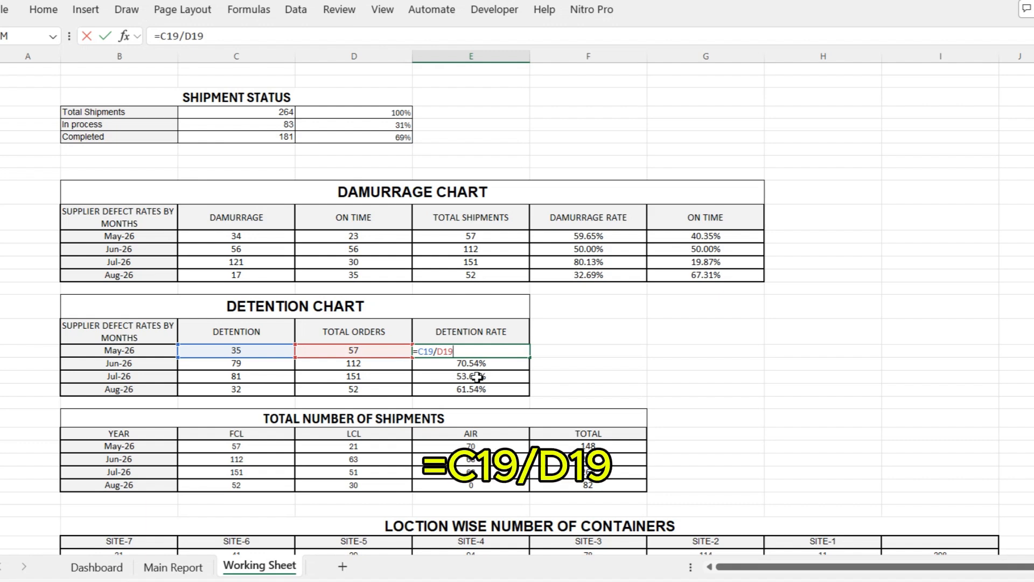
key(Return)
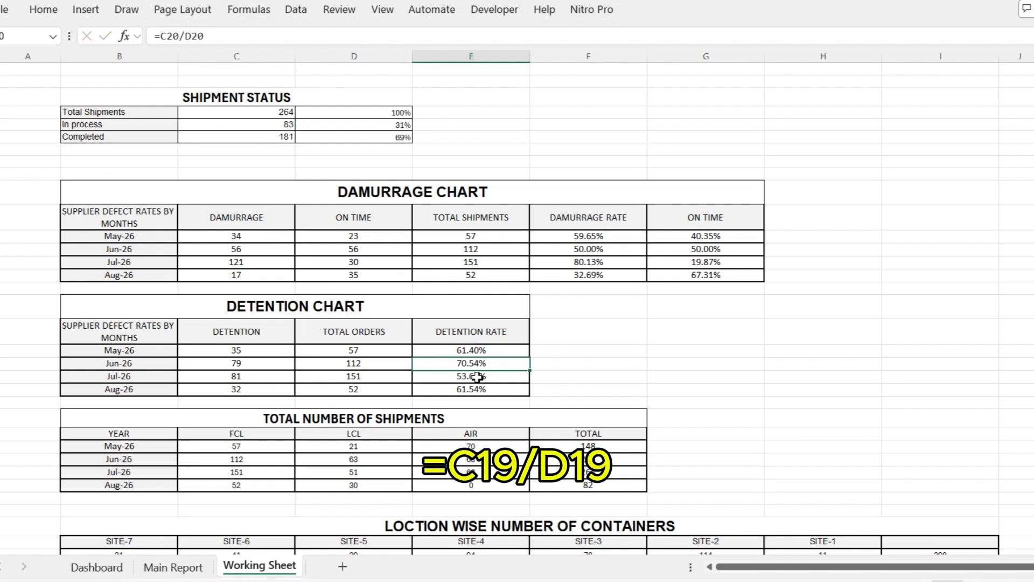
key(Up)
key(Down)
key(Up)
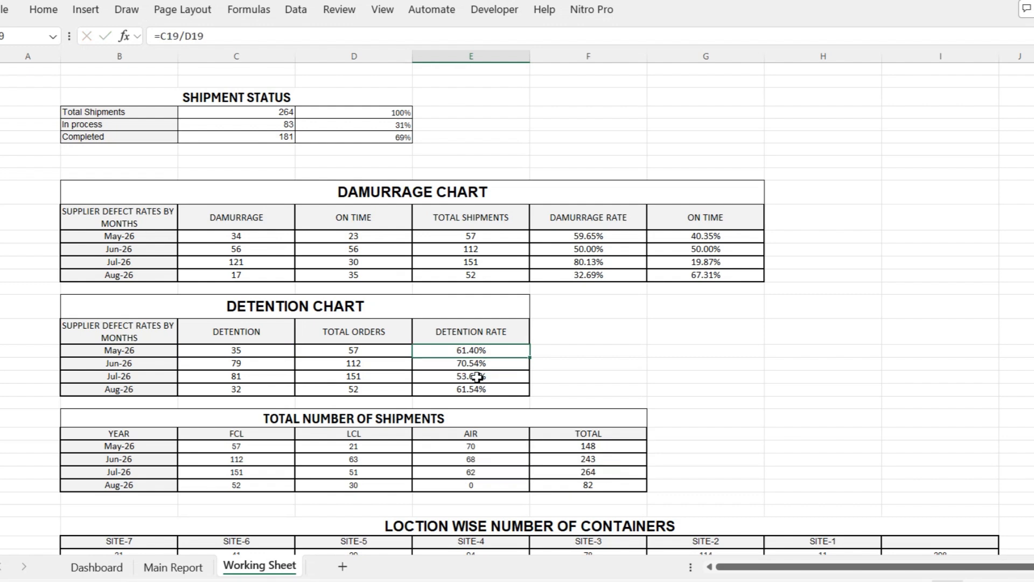
key(Down)
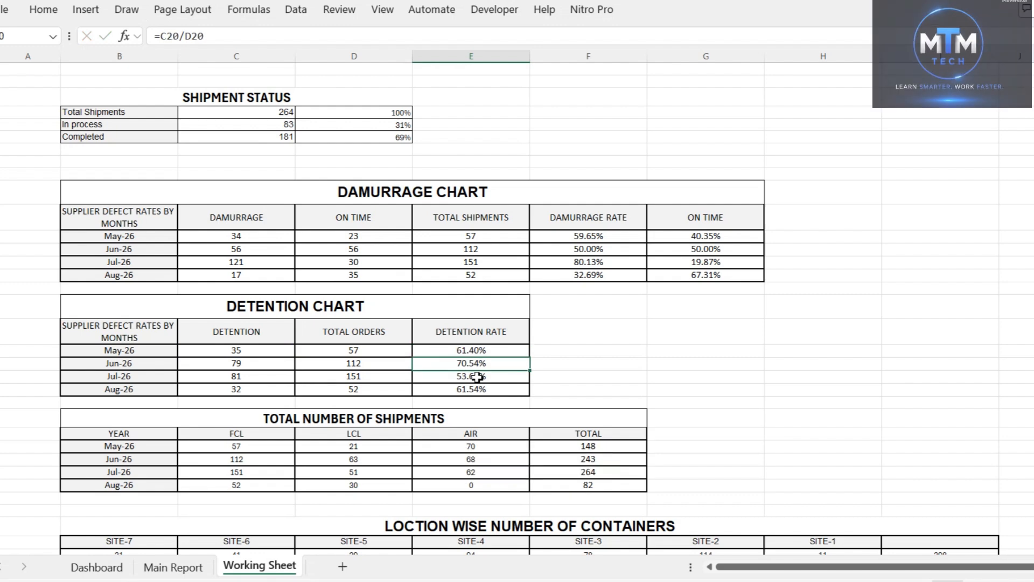
key(Down)
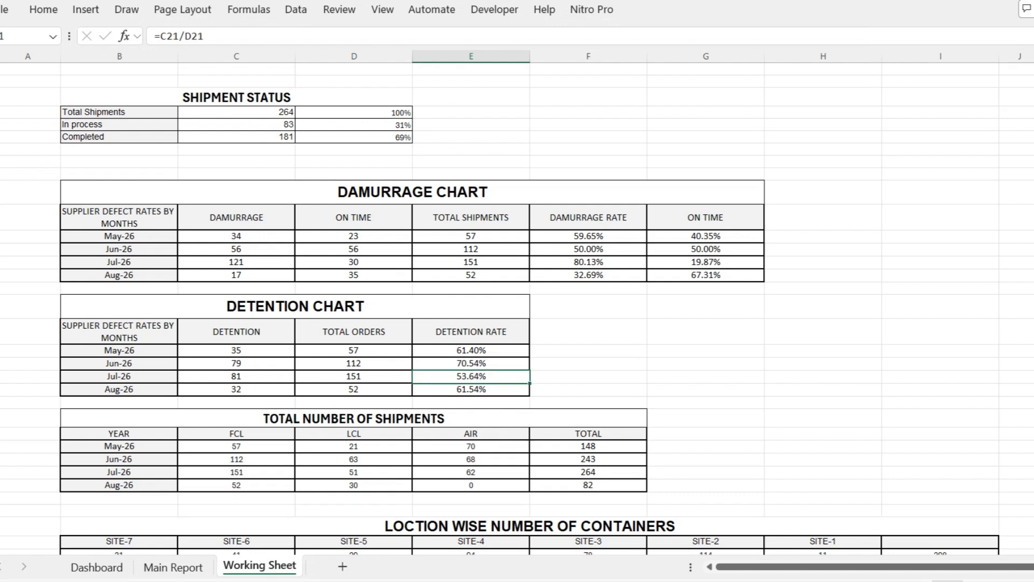
Compare the Dashboard's Detention - FCL figure for Jul-2026 with the Jul-26 row of the DETENTION CHART.
click(112, 565)
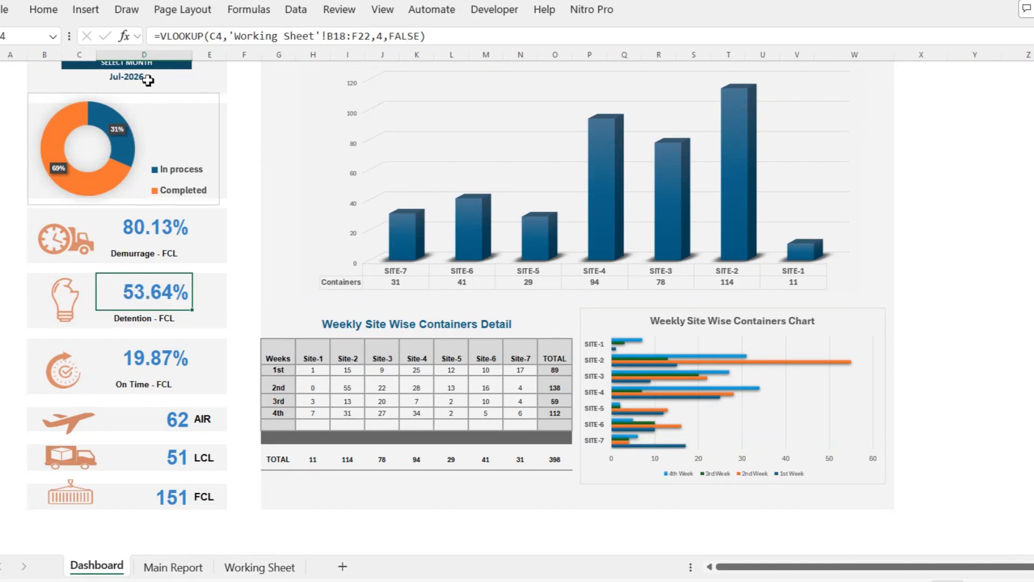
click(272, 572)
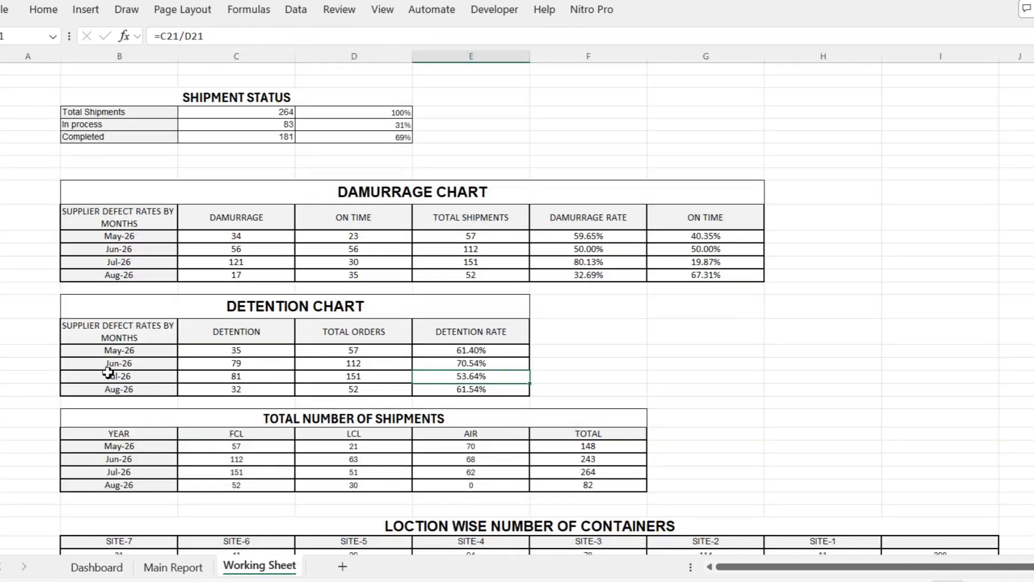
drag(108, 376, 539, 374)
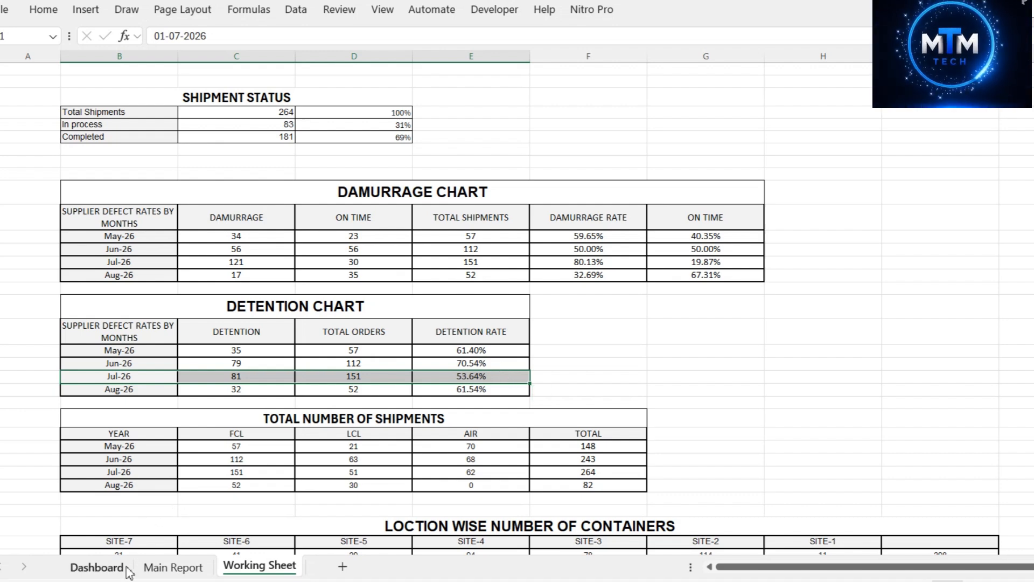
Review the Dashboard's Detention - FCL VLOOKUP arguments and match them to the DETENTION CHART range and its Jul-26 rate.
click(97, 567)
double_click(132, 290)
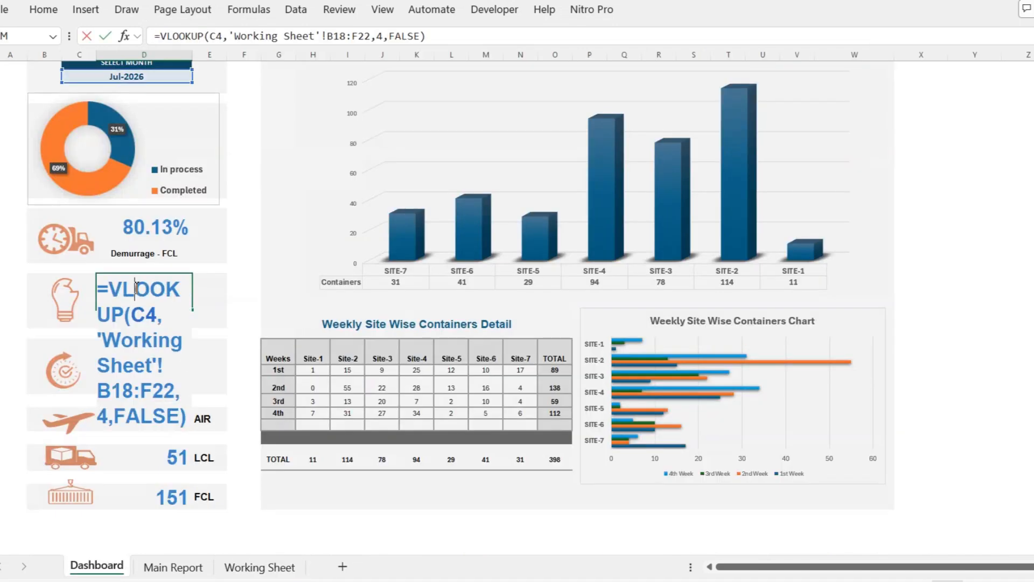
click(143, 318)
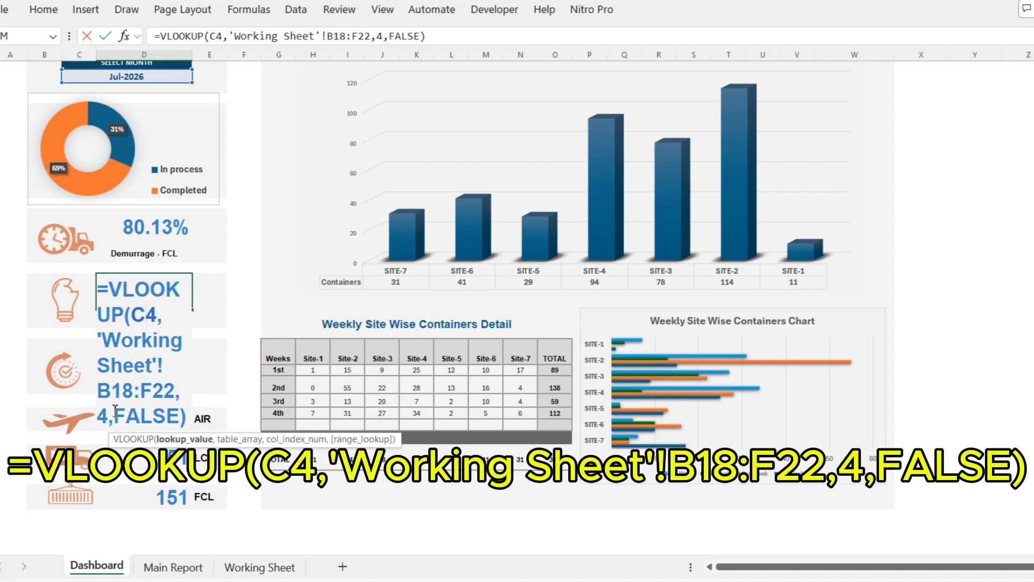
key(Escape)
click(232, 568)
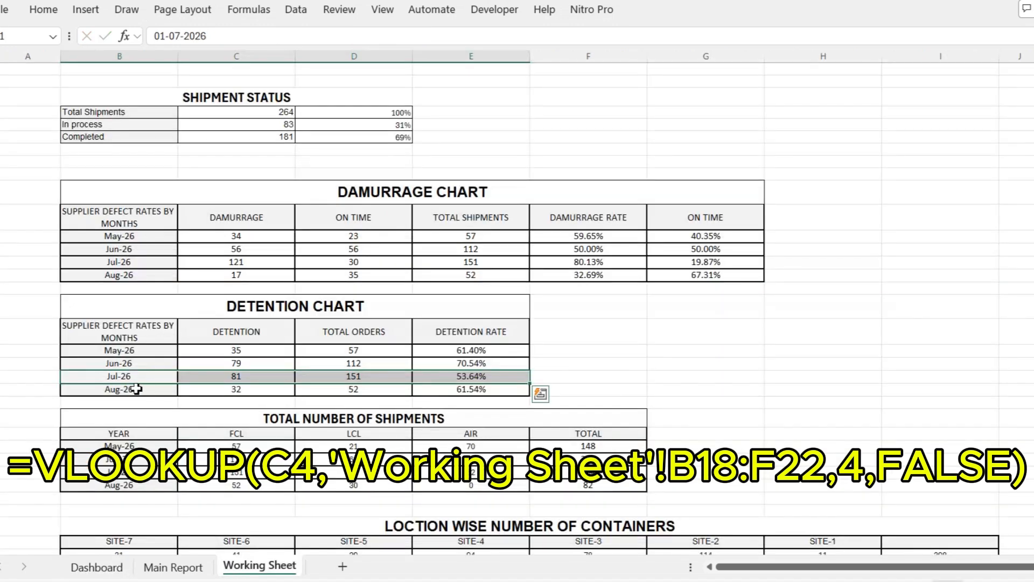
drag(102, 334, 485, 390)
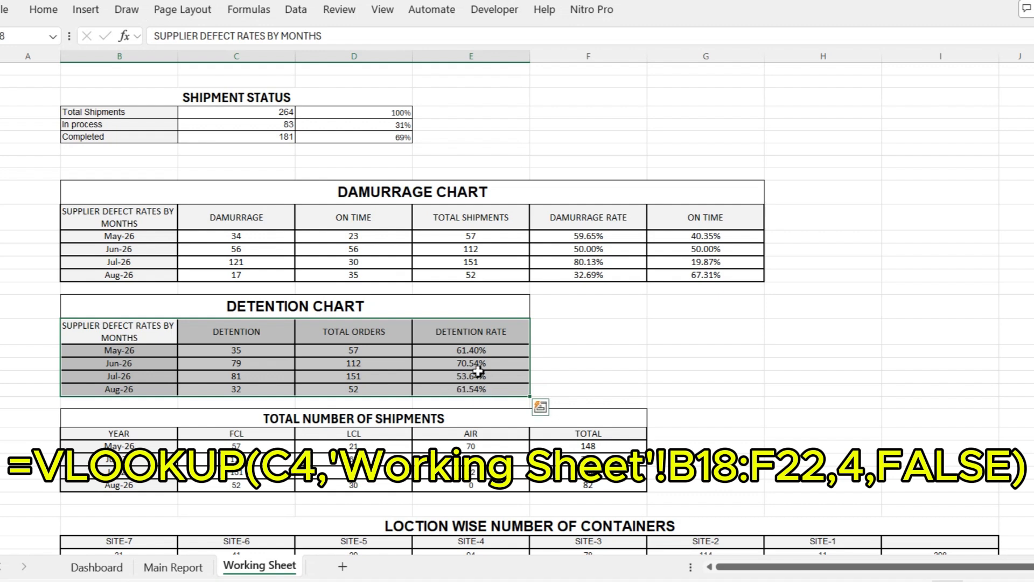
click(478, 377)
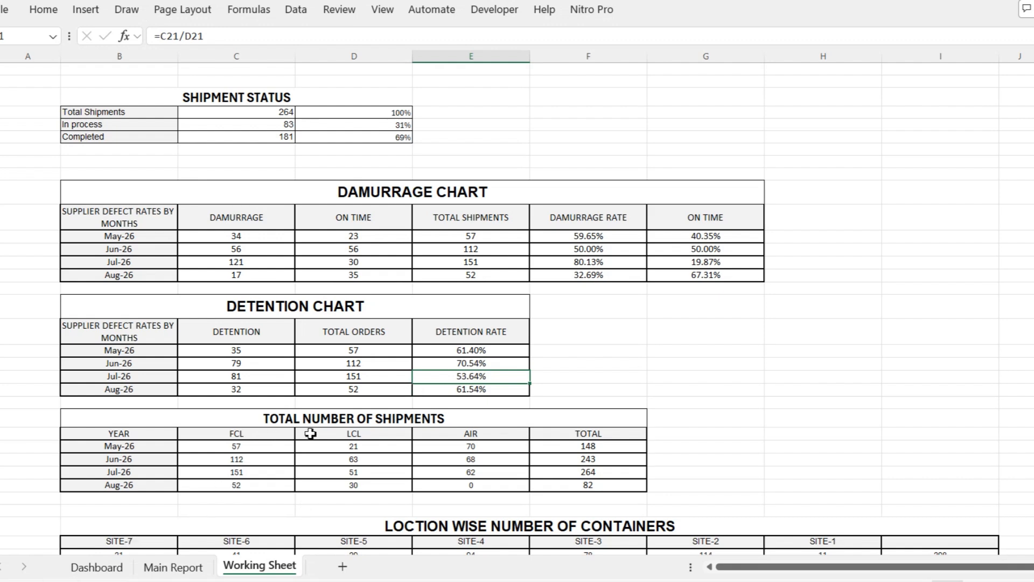
Inspect the May-26 FCL COUNTIFS formula in TOTAL NUMBER OF SHIPMENTS and check its source columns in the Main Report.
click(232, 447)
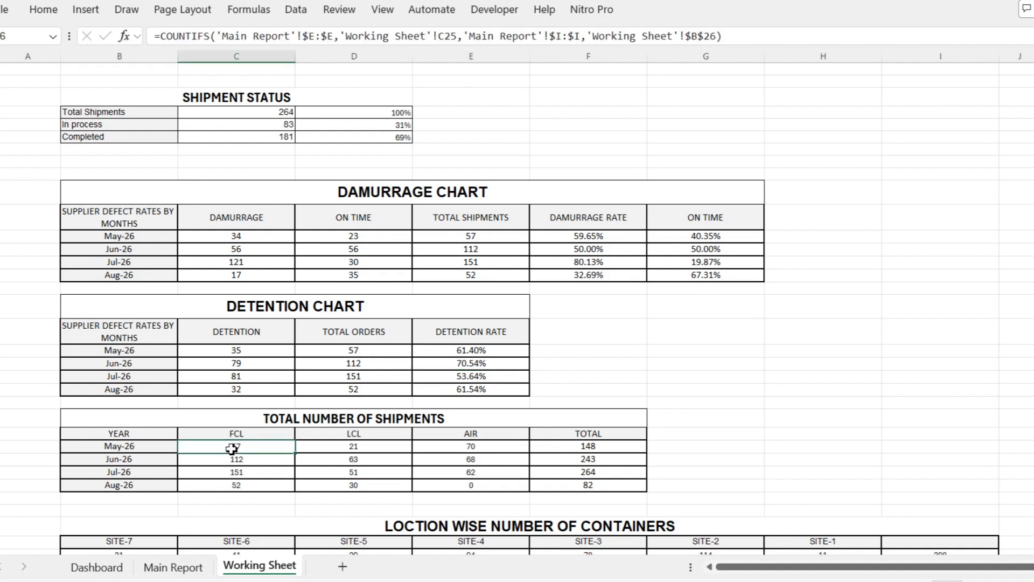
double_click(232, 448)
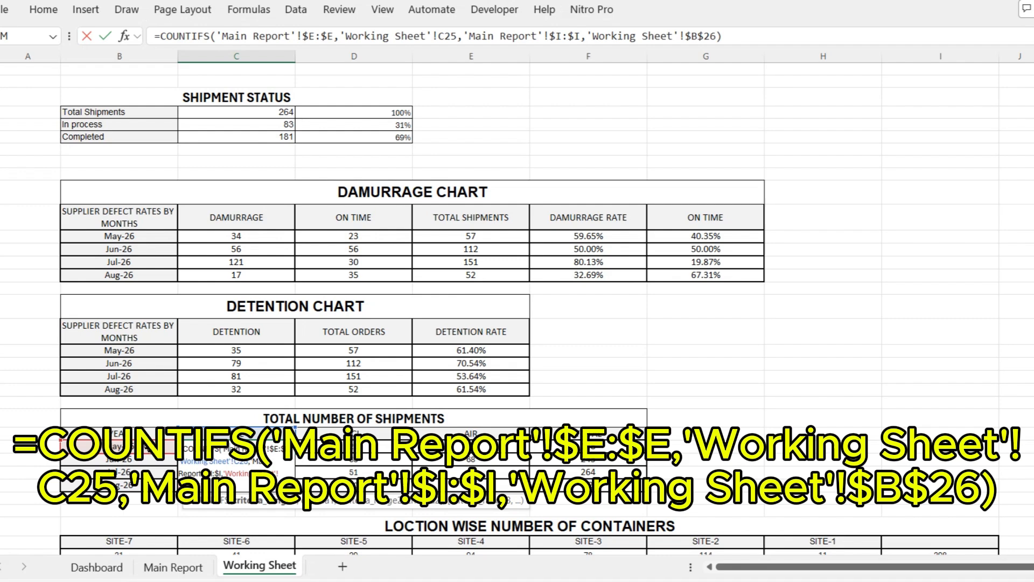
key(Return)
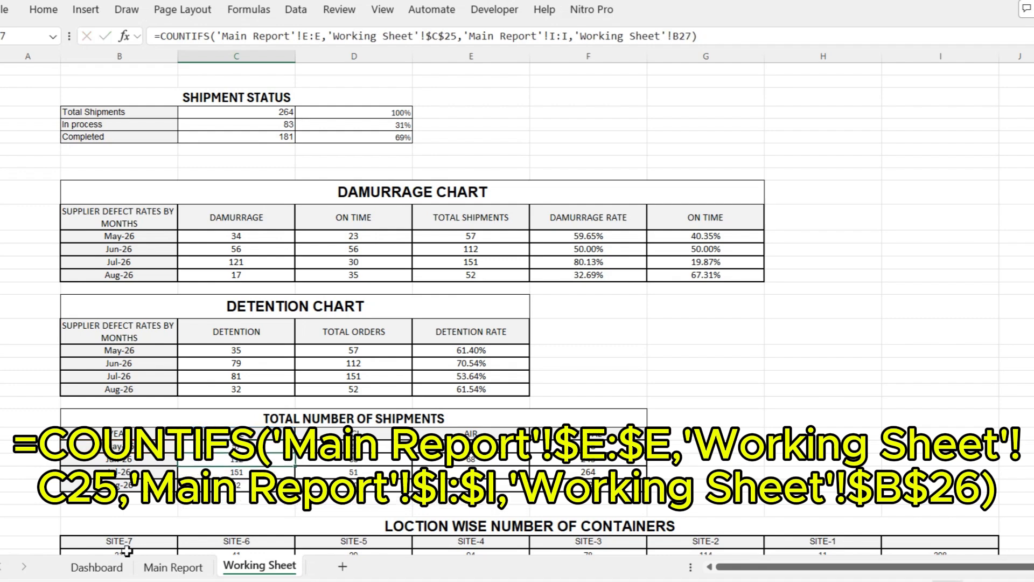
click(173, 566)
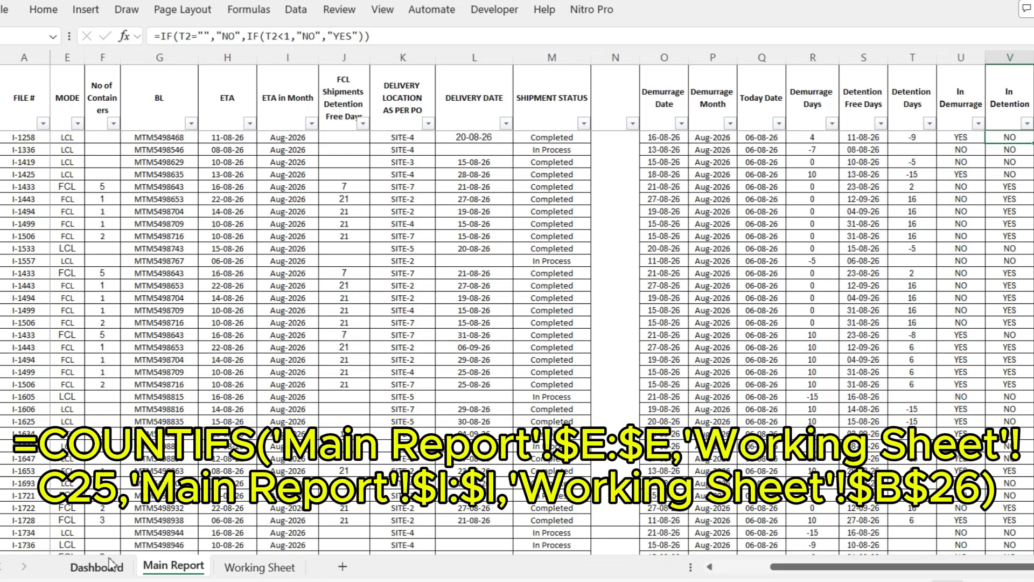
click(259, 567)
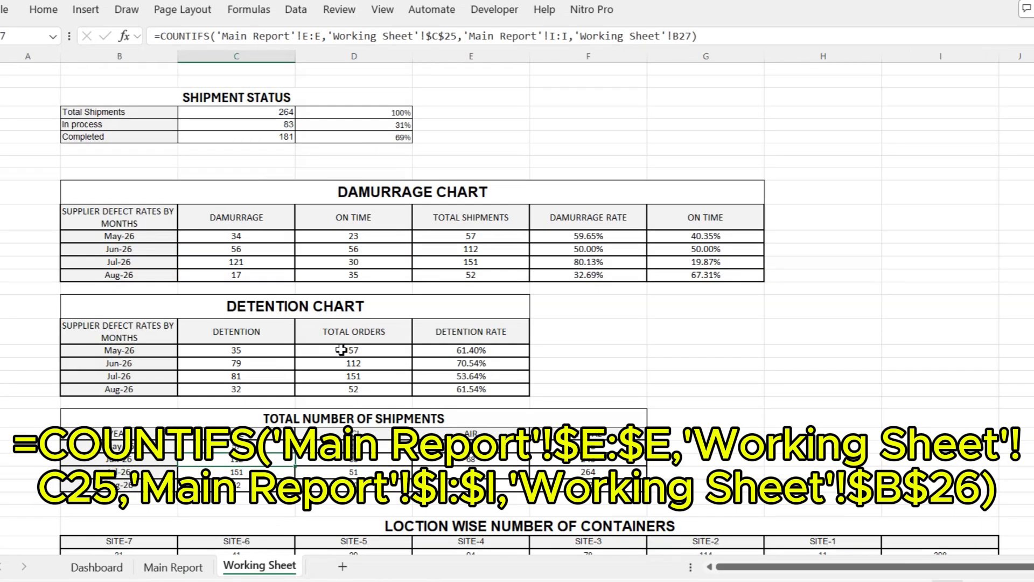
Examine each criteria range and criterion in the May-26 FCL COUNTIFS formula of TOTAL NUMBER OF SHIPMENTS.
double_click(276, 446)
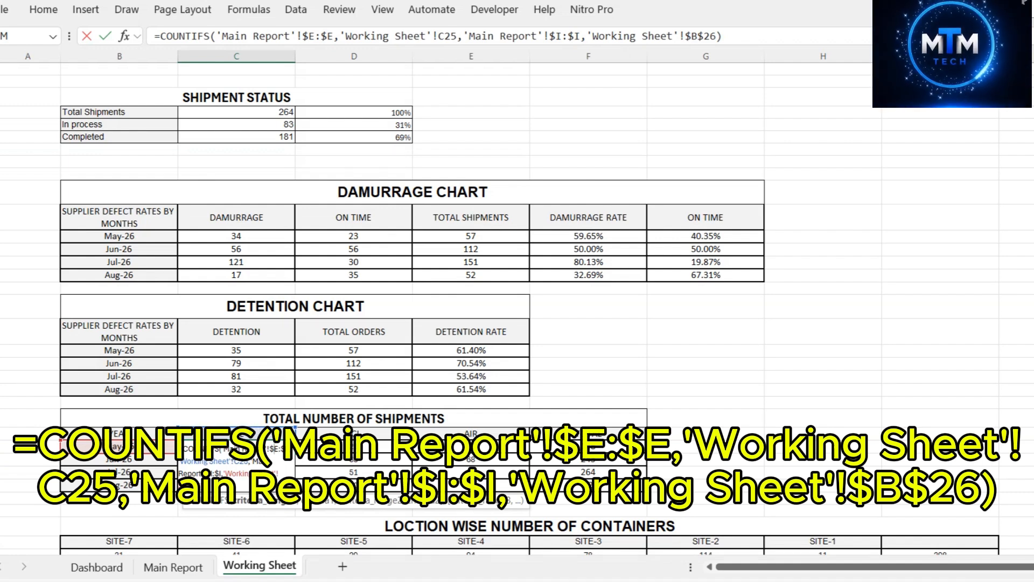
click(260, 460)
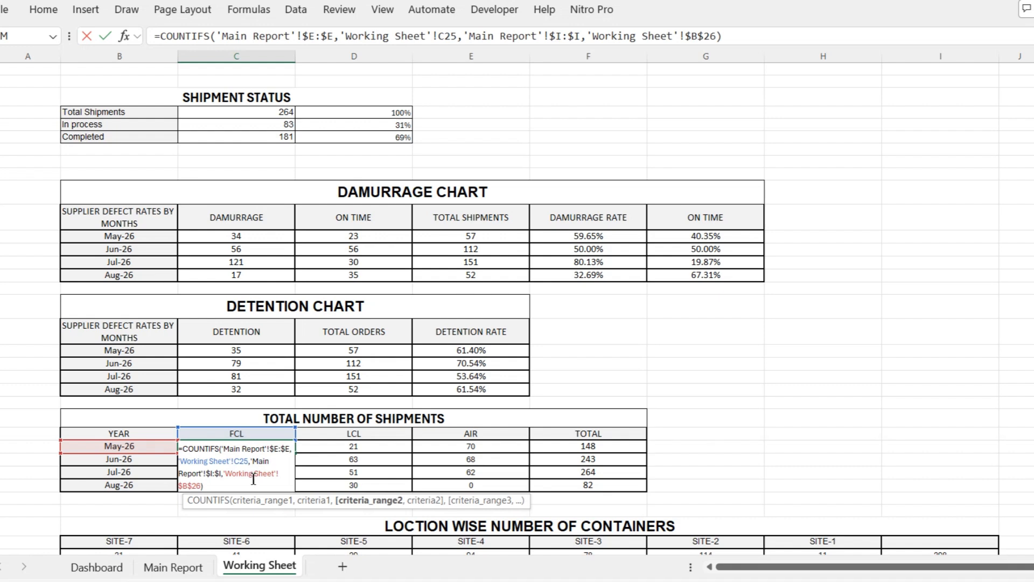
click(253, 479)
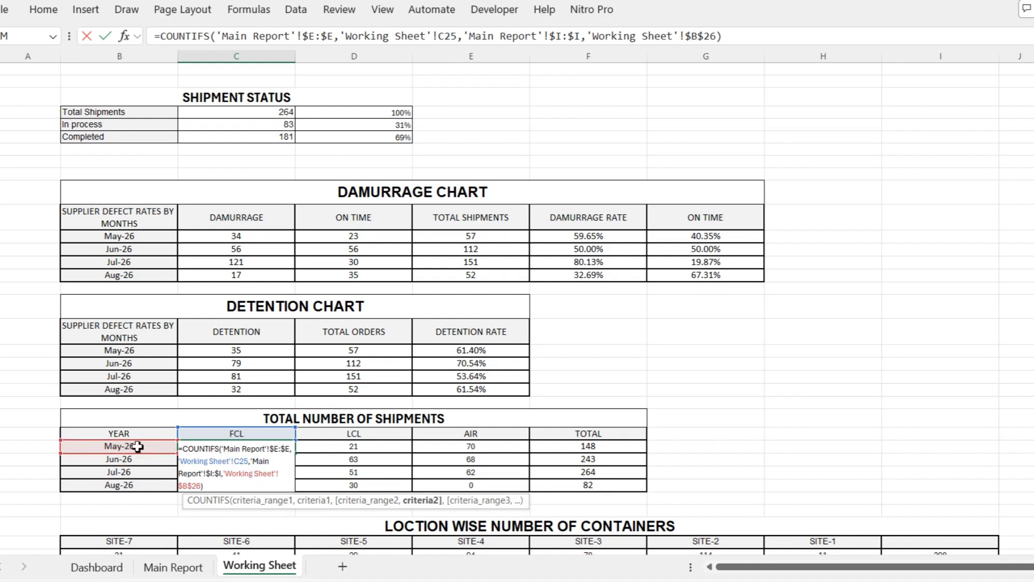
click(220, 450)
click(245, 464)
click(284, 472)
key(Return)
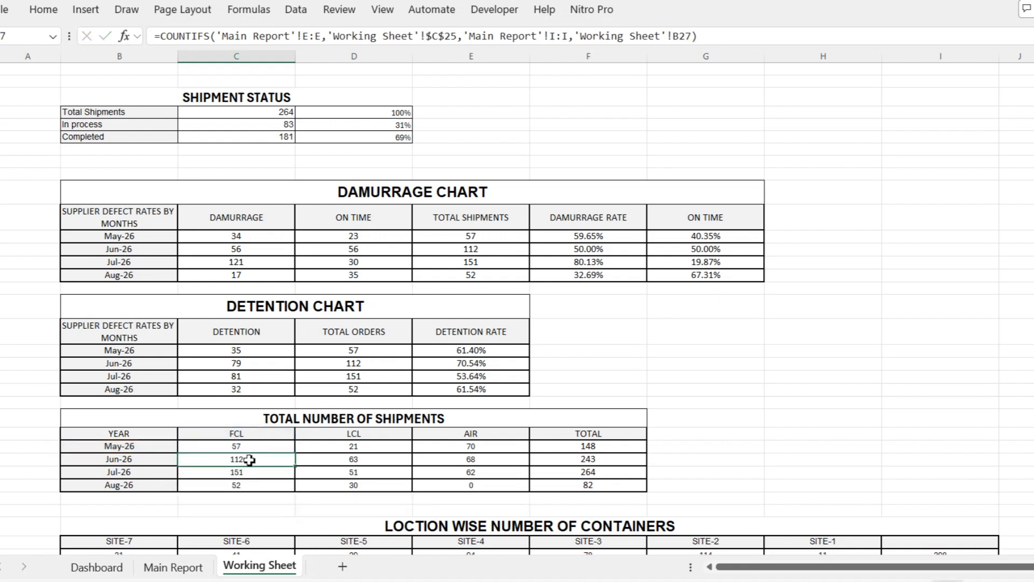
Review the FCL COUNTIFS formulas for Jun-26 through Aug-26 in TOTAL NUMBER OF SHIPMENTS.
double_click(249, 459)
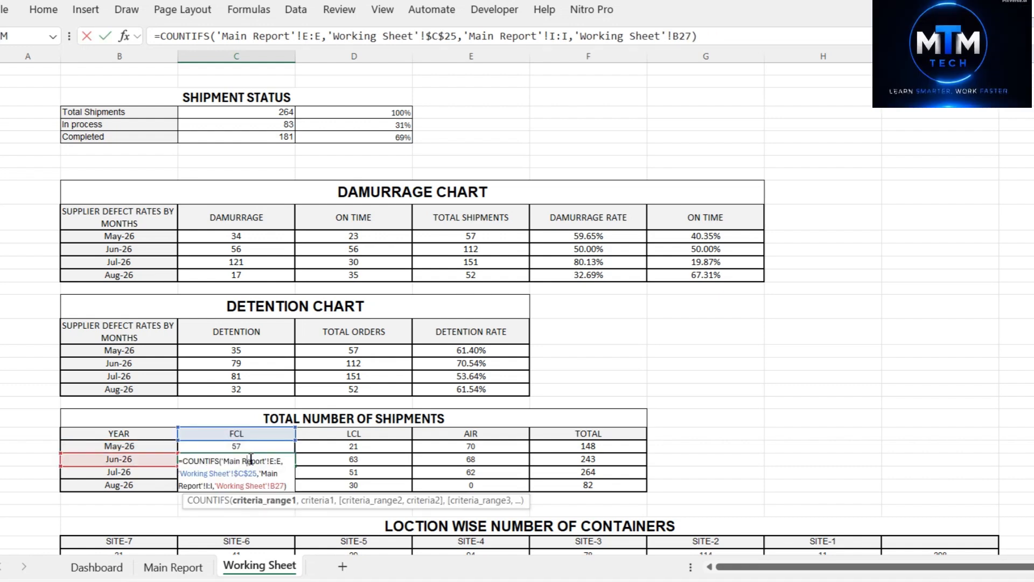
key(Return)
key(Return)
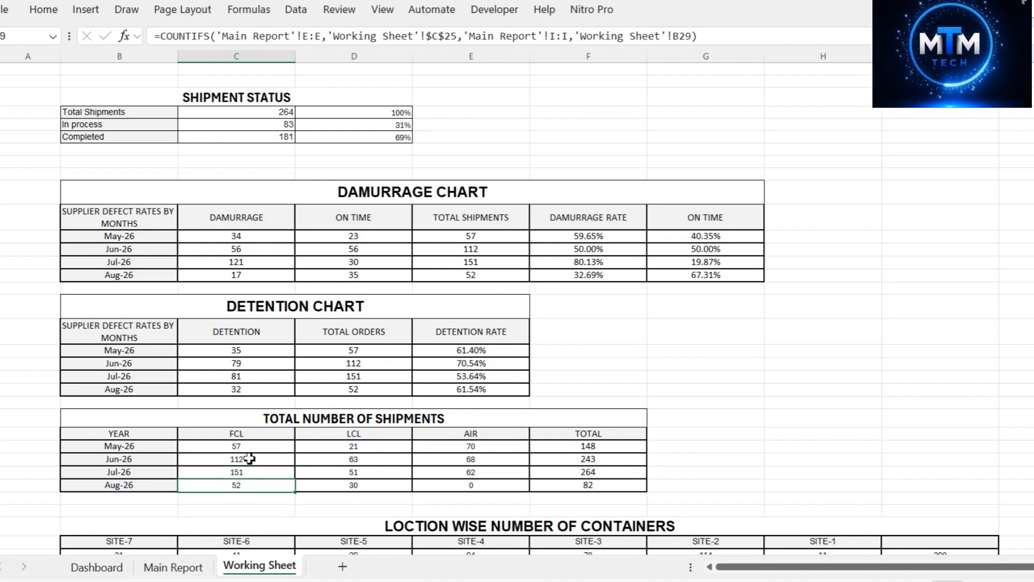
Inspect the May-26 LCL and AIR COUNTIFS formulas in the TOTAL NUMBER OF SHIPMENTS table.
double_click(351, 445)
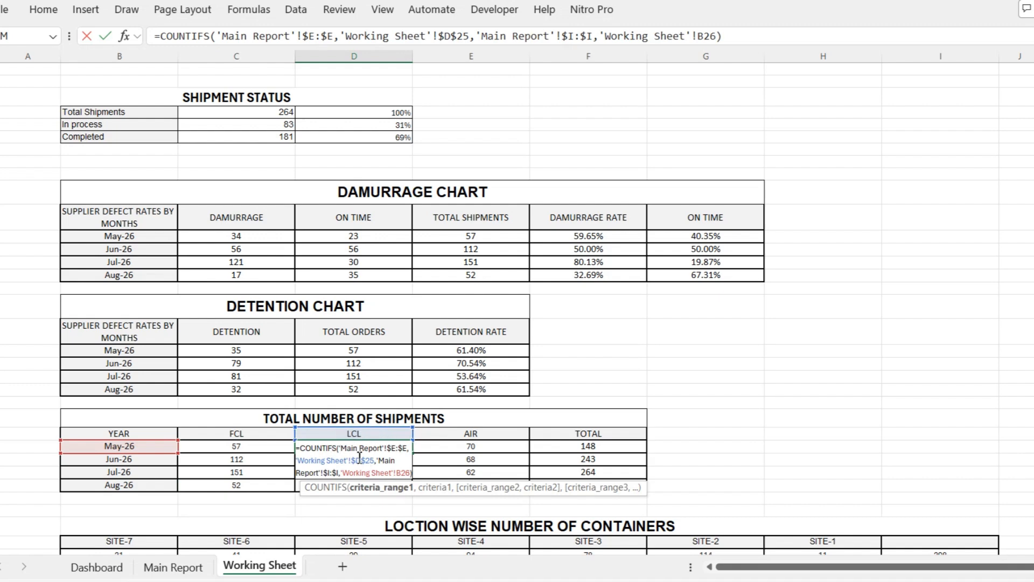
click(357, 459)
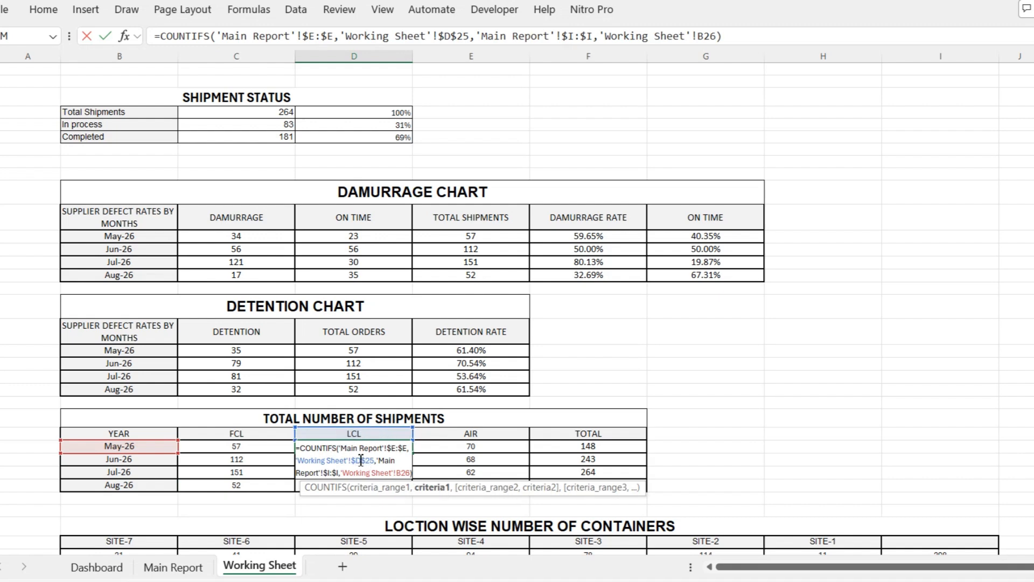
key(Return)
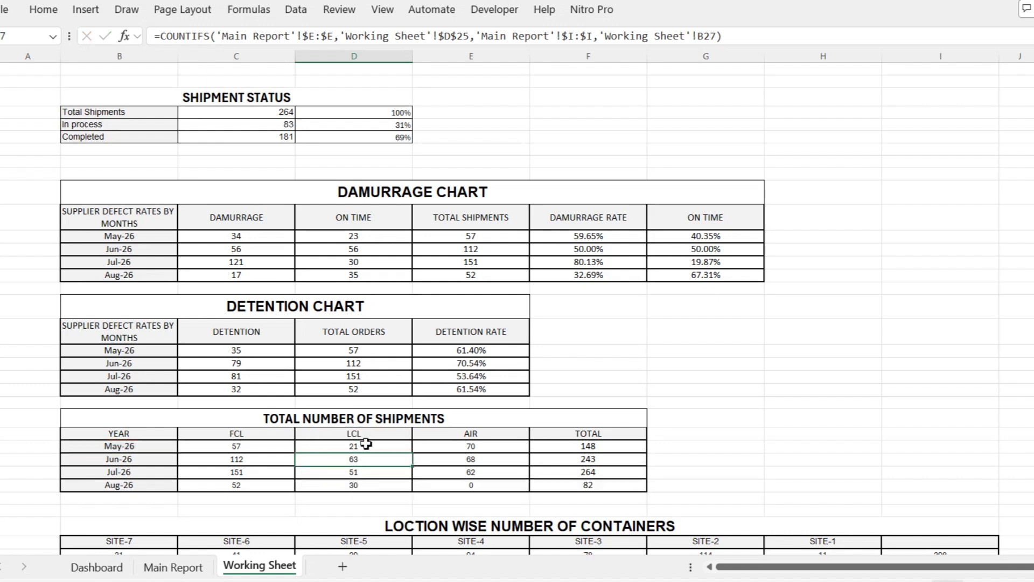
double_click(441, 449)
click(458, 461)
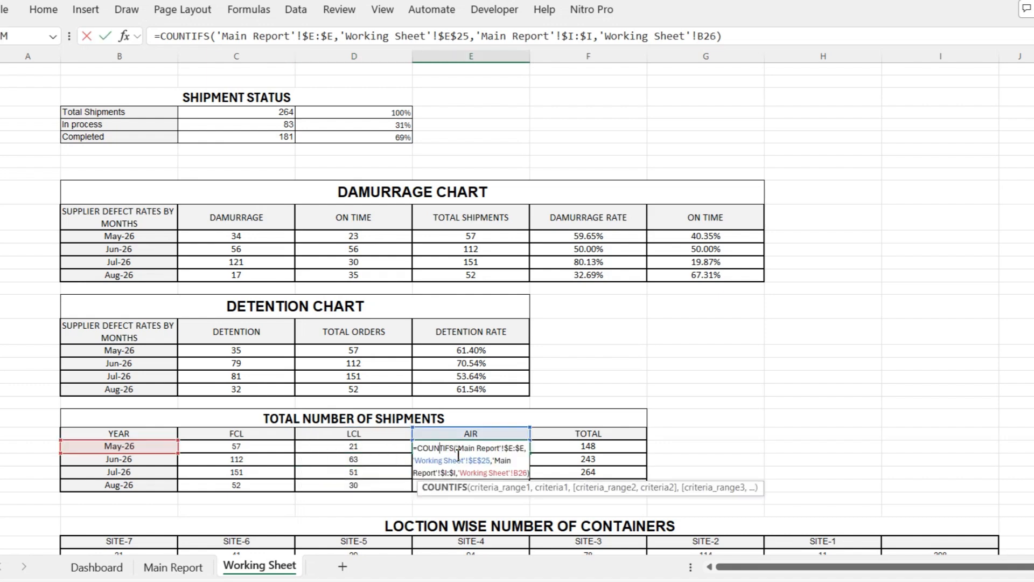
key(Return)
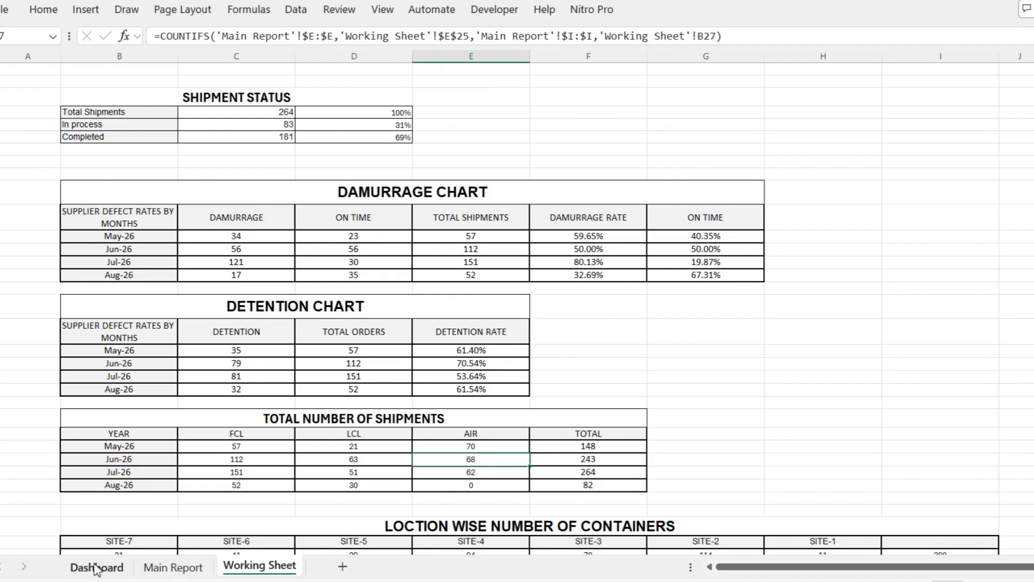
Check the MODE column entries in the Main Report that feed the shipment counts, and return to the Working Sheet.
click(155, 566)
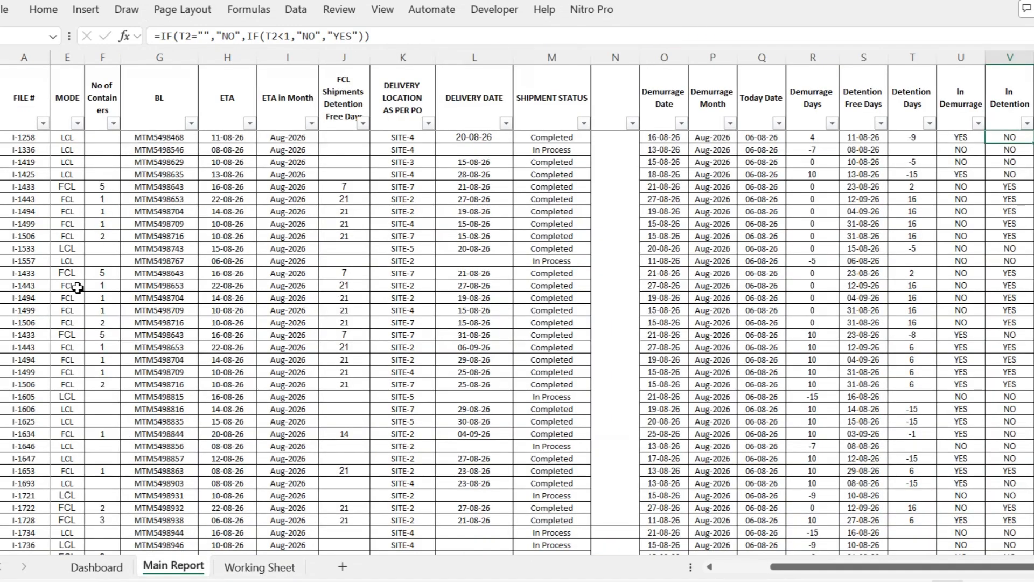
scroll(77, 289, down, 20)
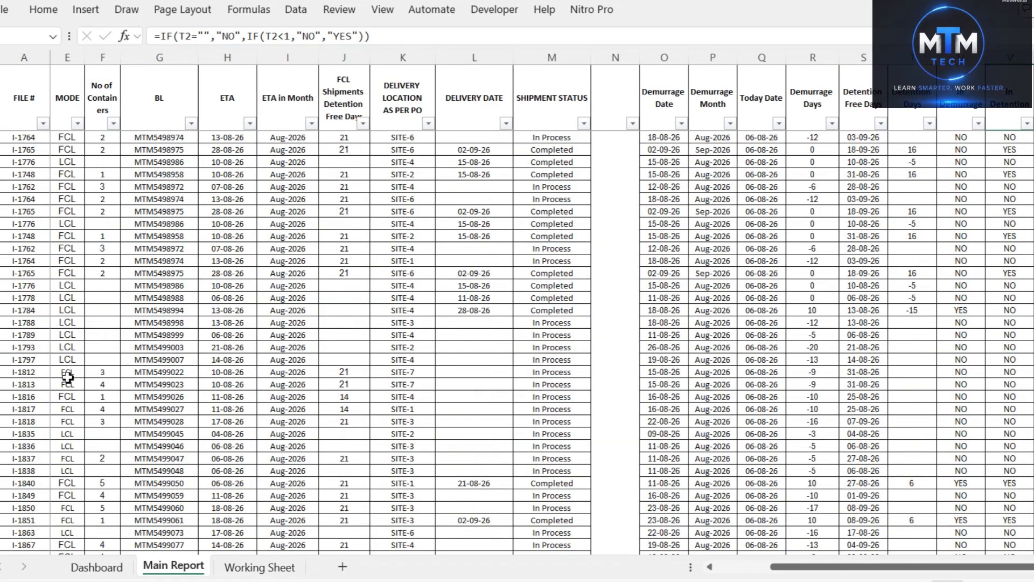
scroll(67, 377, down, 2)
click(258, 568)
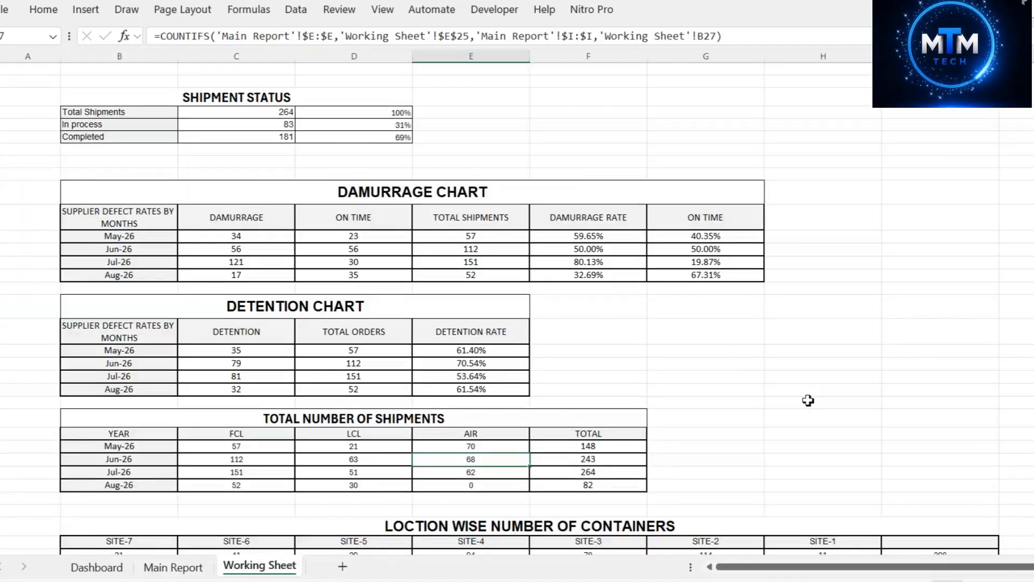
Inspect the May-26 TOTAL formula in TOTAL NUMBER OF SHIPMENTS and select the totals from May-26 to Aug-26.
click(622, 434)
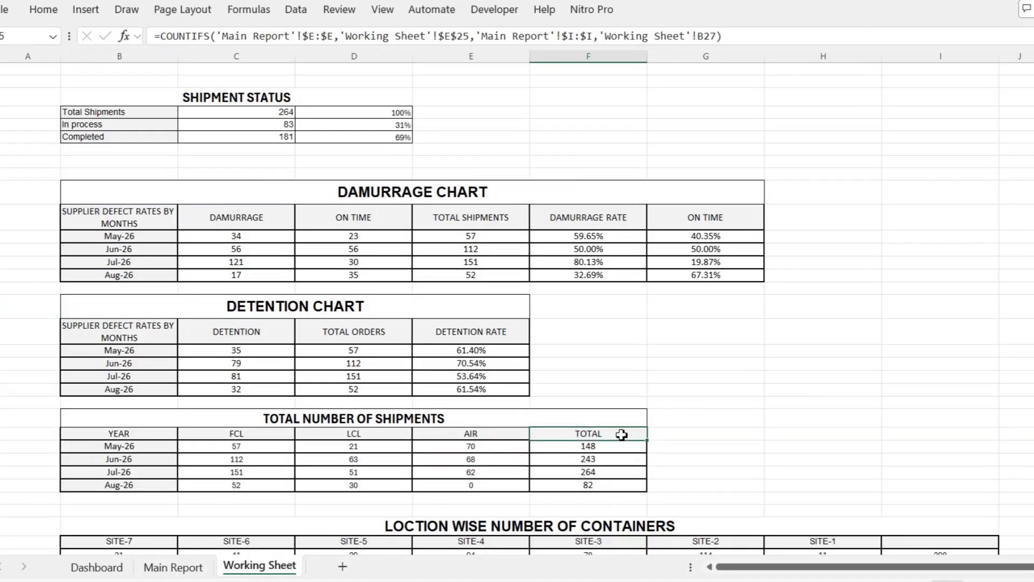
double_click(622, 448)
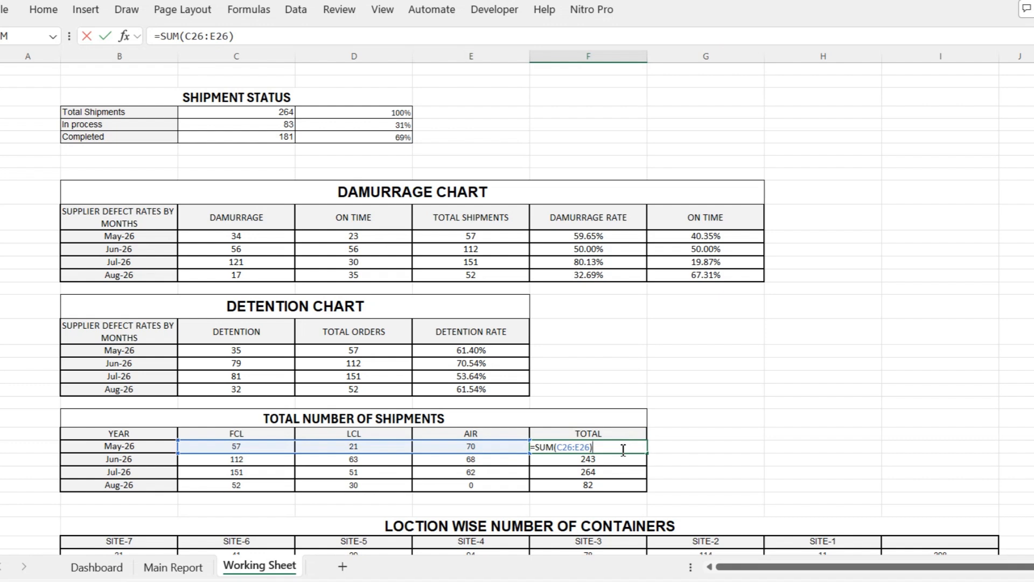
key(Return)
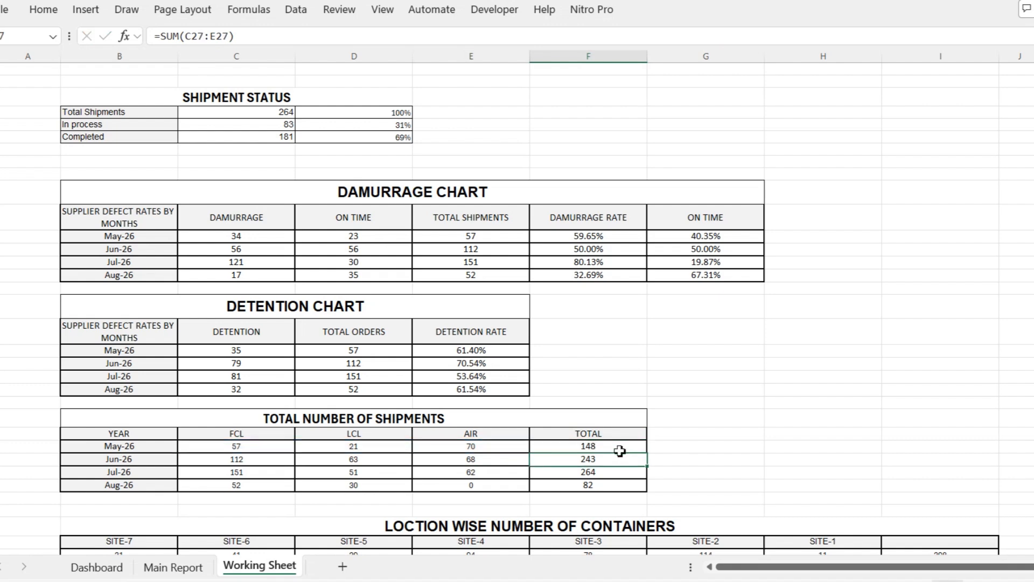
drag(615, 446, 624, 480)
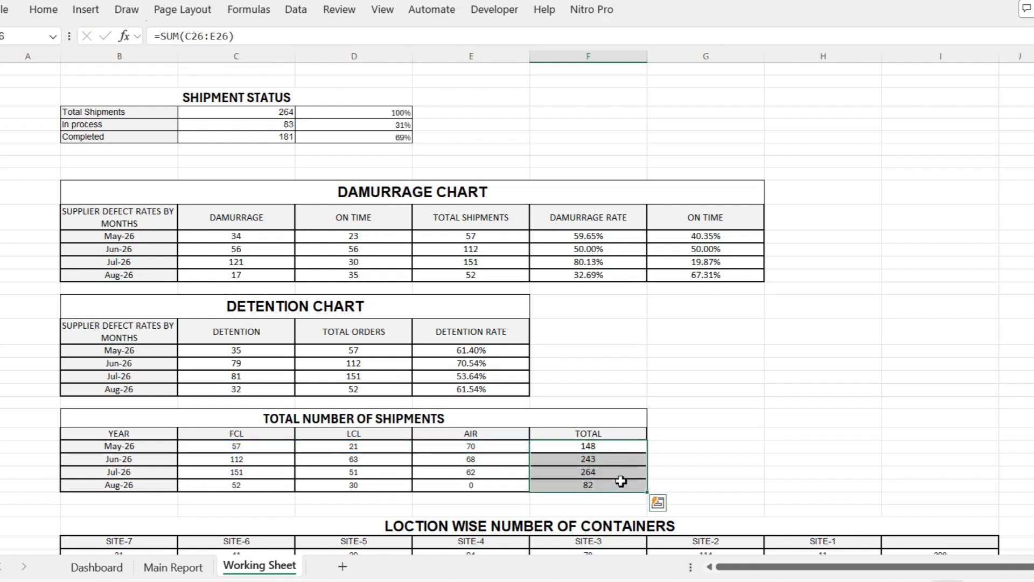
Locate the LOCTION WISE NUMBER OF CONTAINERS table on the Working Sheet and select its title.
scroll(150, 370, down, 4)
click(151, 371)
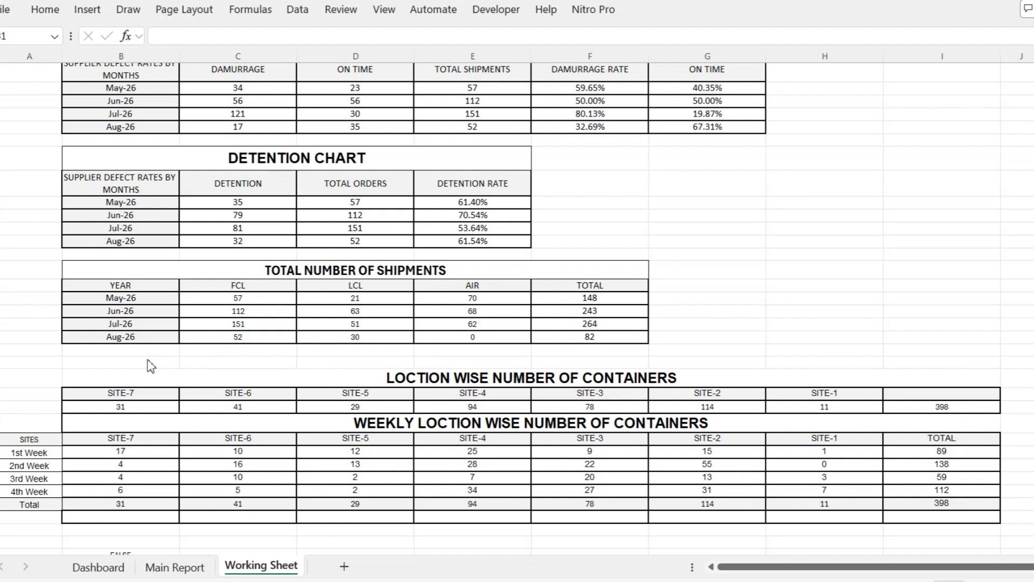
click(353, 377)
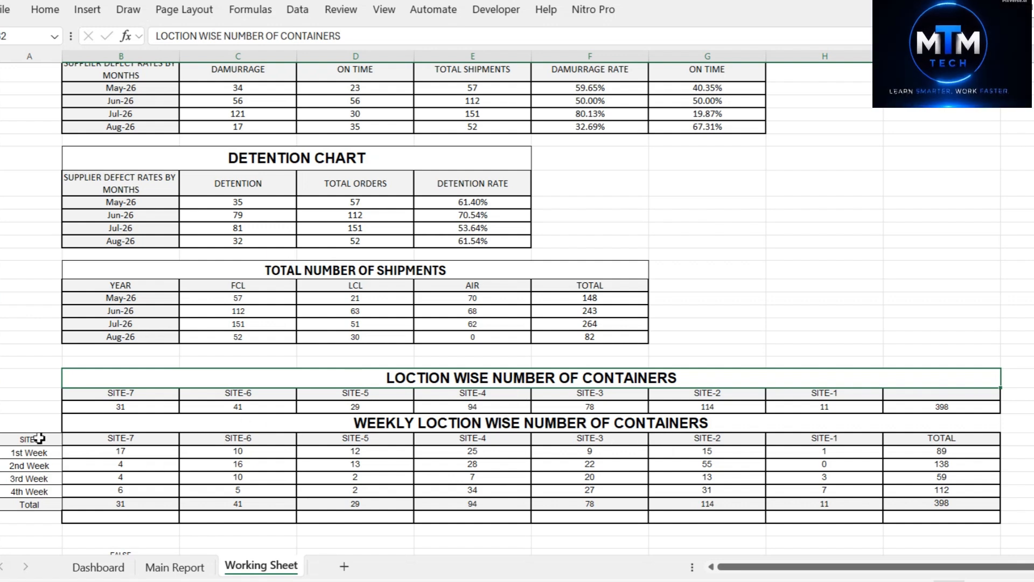
Highlight the Dashboard area holding the site-wise container chart, the weekly container table and the weekly chart, and clear the selection.
click(75, 566)
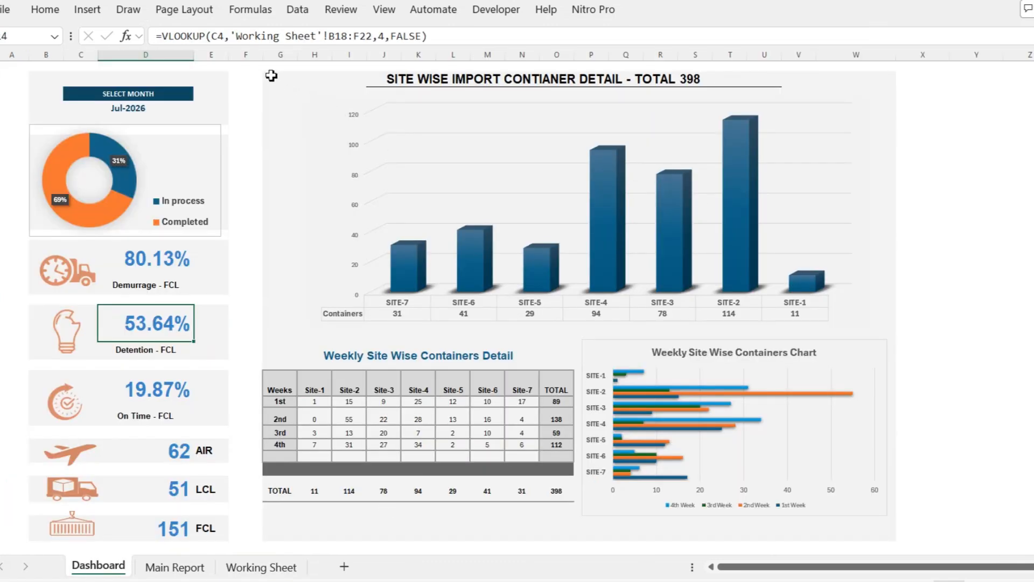
drag(266, 67, 894, 537)
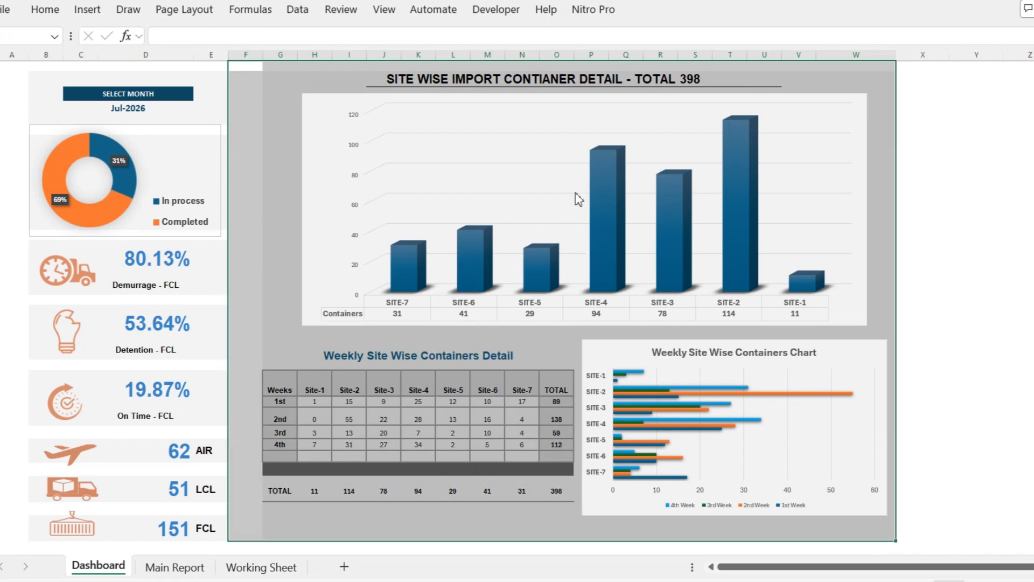
click(1018, 178)
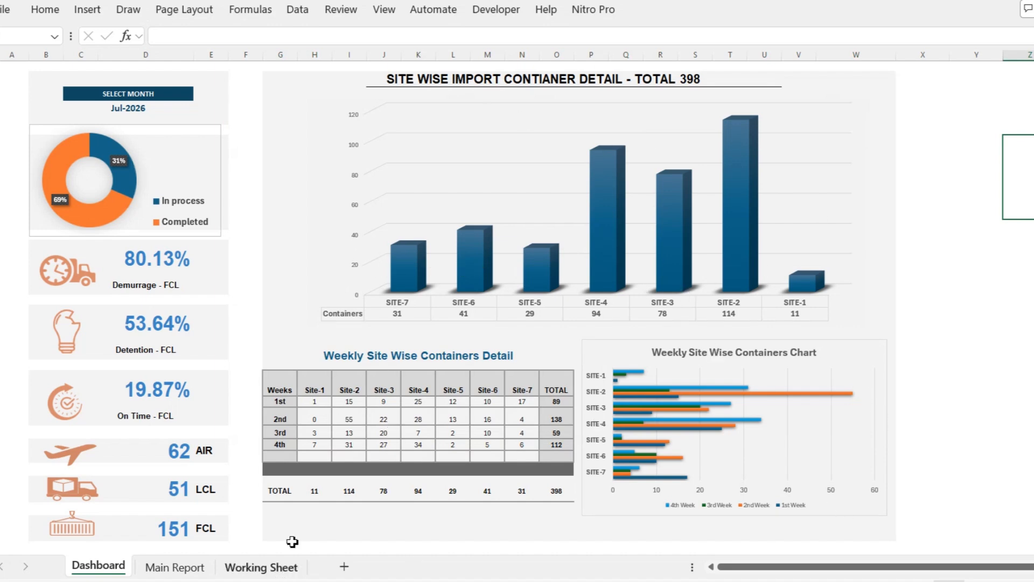
Highlight the location-wise and weekly location-wise container tables on the Working Sheet as the Dashboard charts' source, and clear the selection.
click(262, 566)
drag(60, 361, 928, 523)
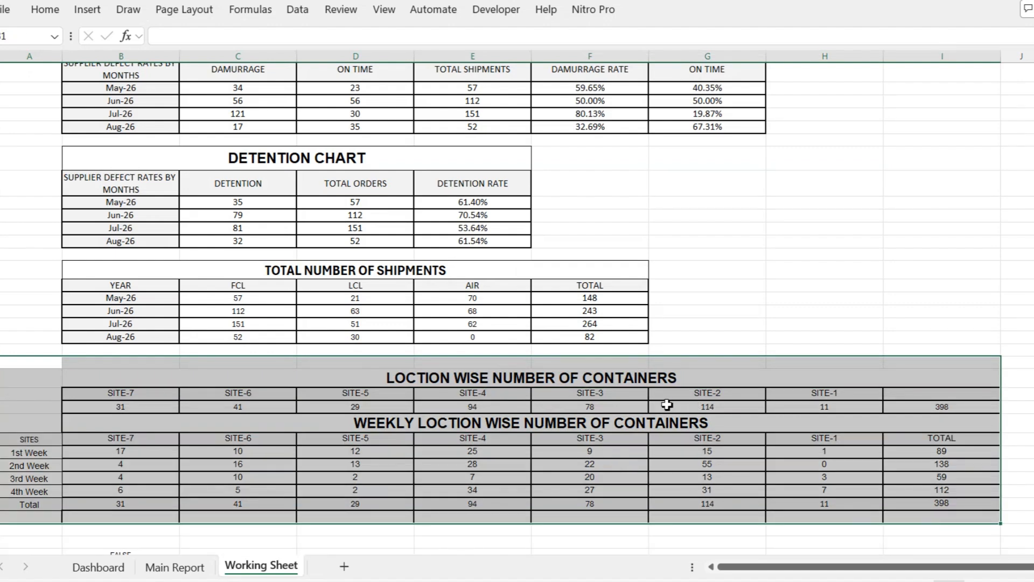
click(728, 337)
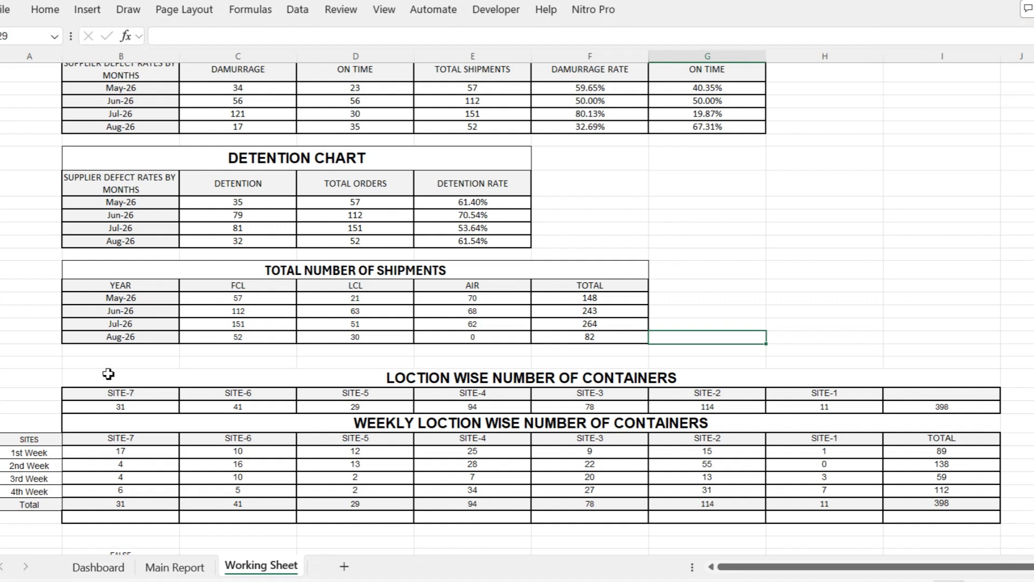
click(95, 362)
key(Left)
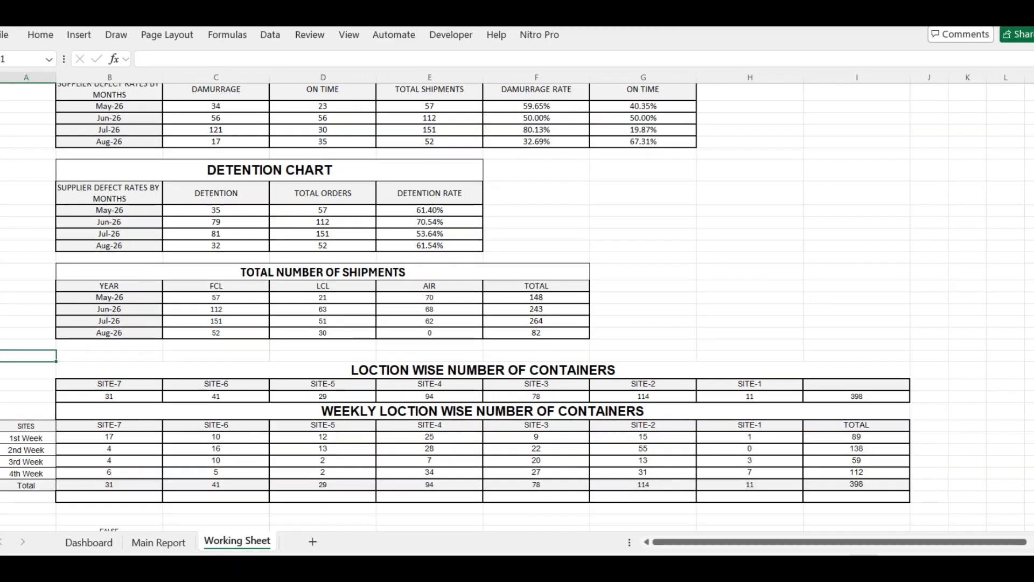